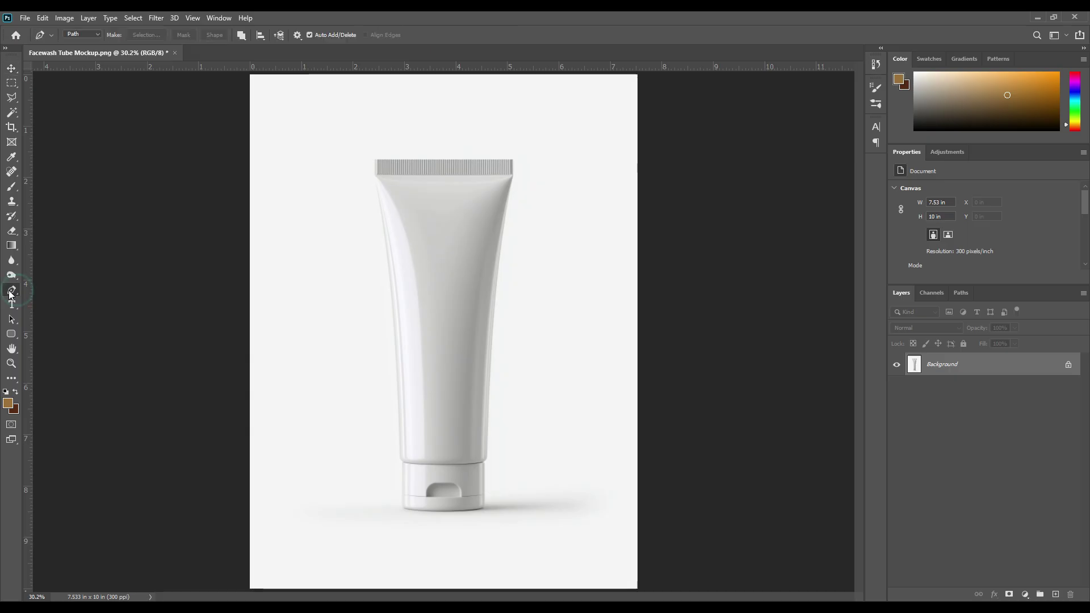
# - Start a Pen tool path at the crimped end's upper-left corner and trace the tube's left edge down to the cap
pyautogui.click(374, 160)
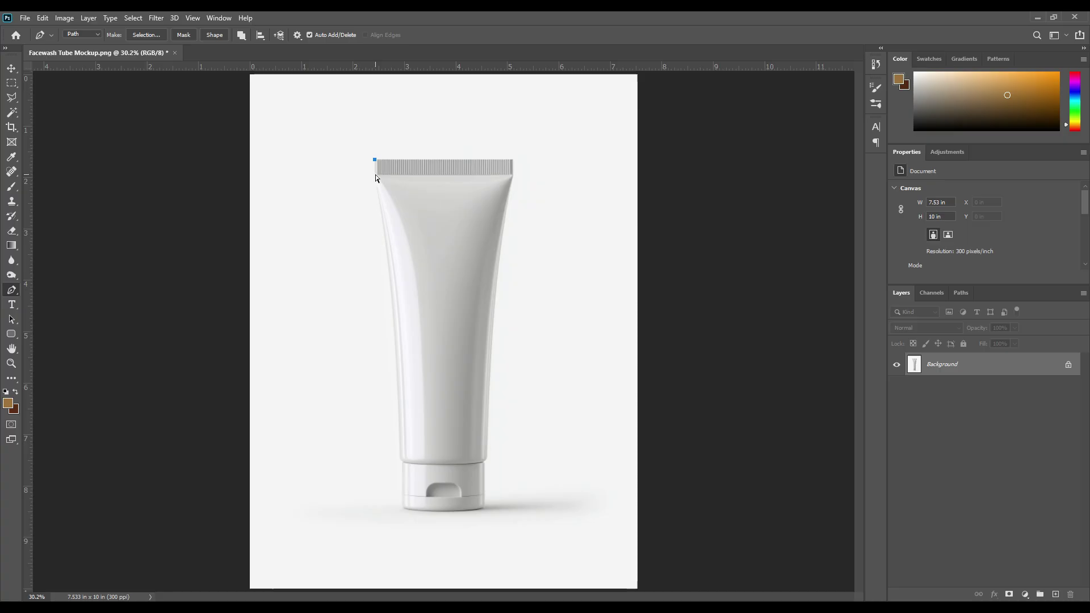
pyautogui.hotkey('ctrl', '+')
pyautogui.hotkey('ctrl', '+')
pyautogui.hotkey('ctrl', '+')
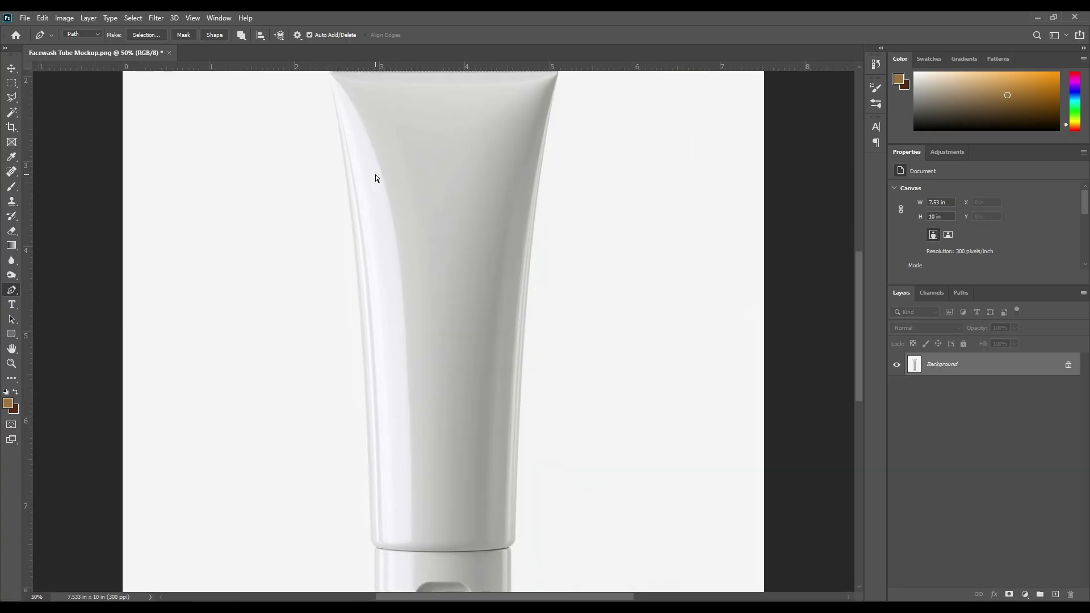
pyautogui.hotkey('ctrl', '+')
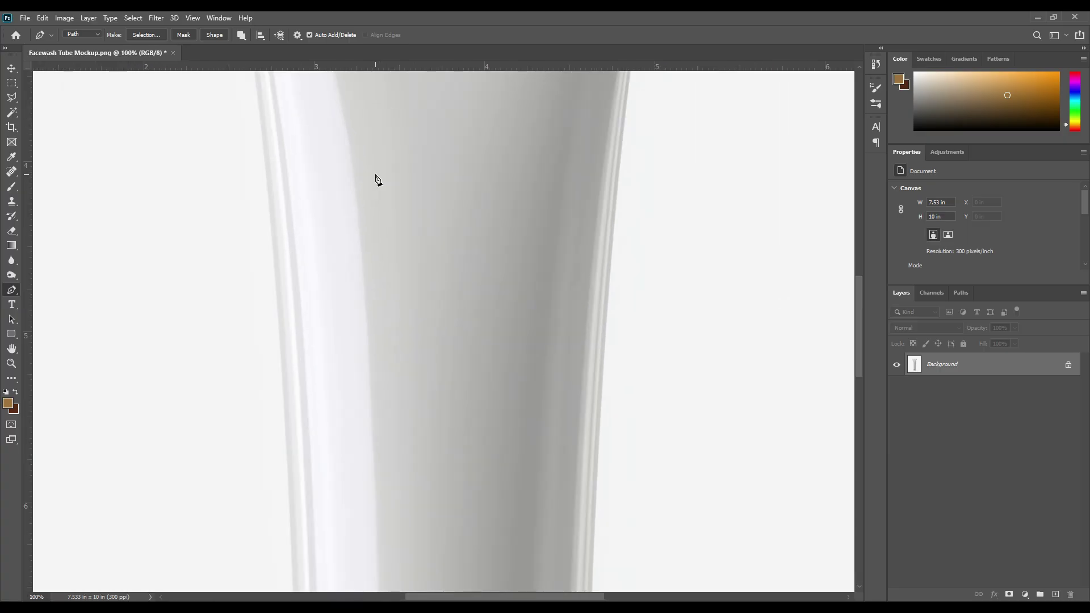
pyautogui.press('space')
pyautogui.moveTo(387, 136); pyautogui.dragTo(375, 197)
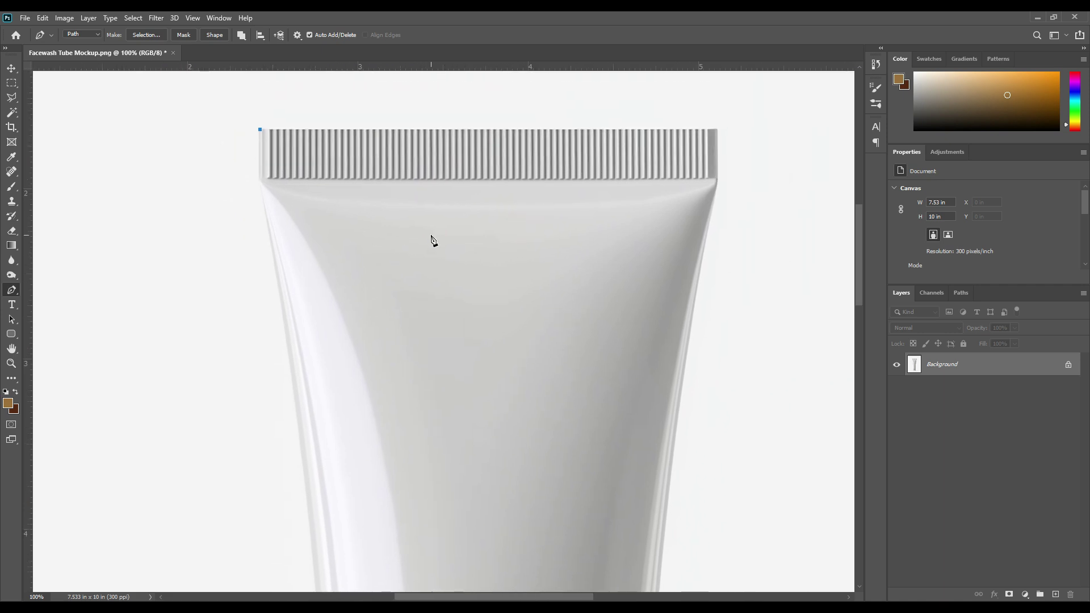
pyautogui.moveTo(393, 275); pyautogui.dragTo(421, 267)
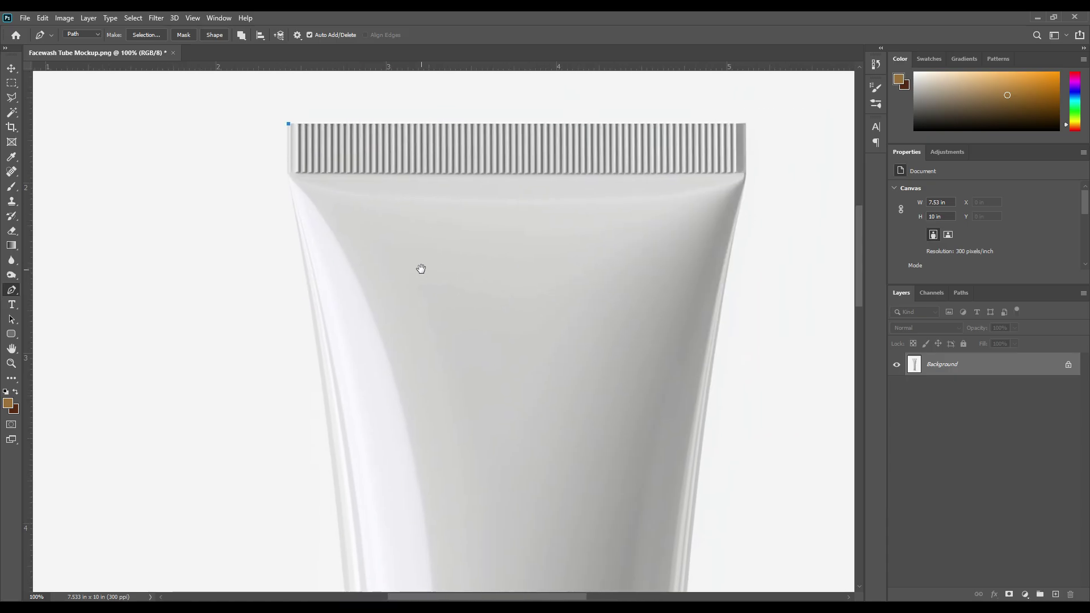
pyautogui.click(286, 171)
pyautogui.moveTo(459, 471); pyautogui.dragTo(467, 305)
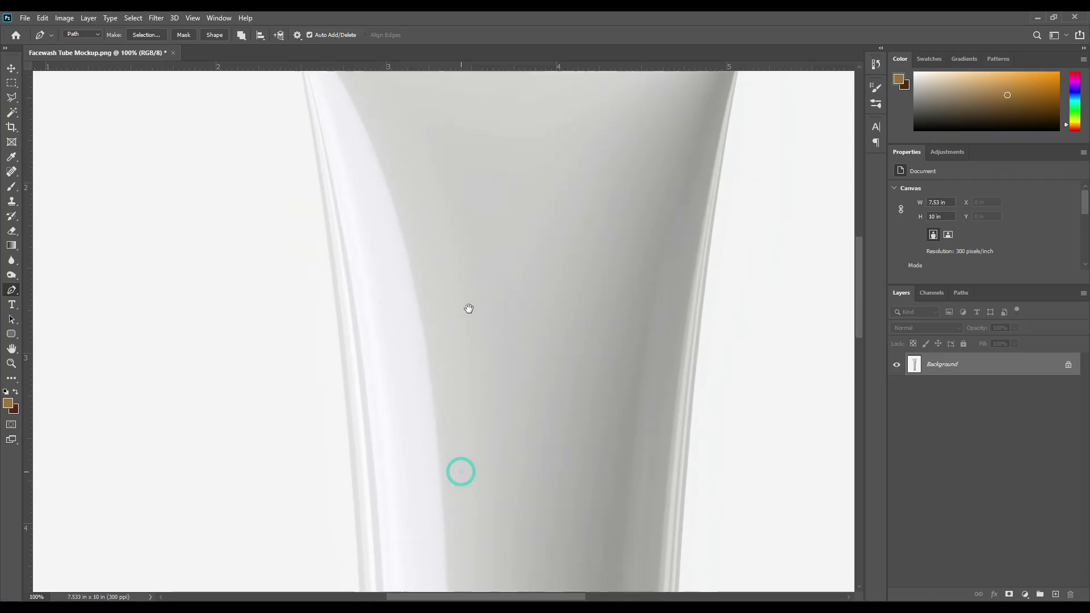
pyautogui.click(361, 367)
pyautogui.moveTo(447, 479); pyautogui.dragTo(458, 379)
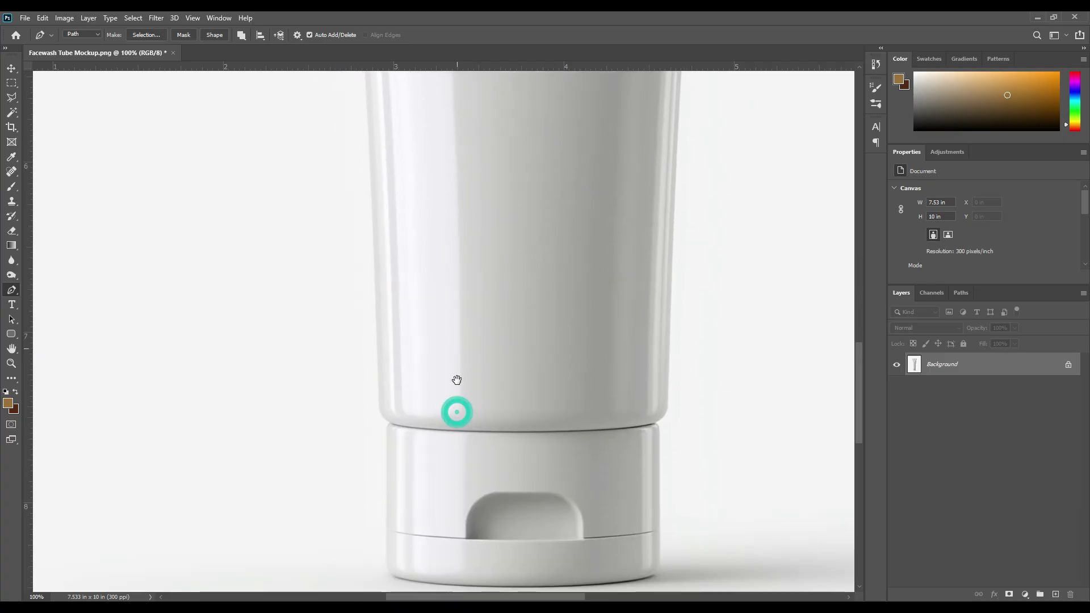
pyautogui.click(377, 379)
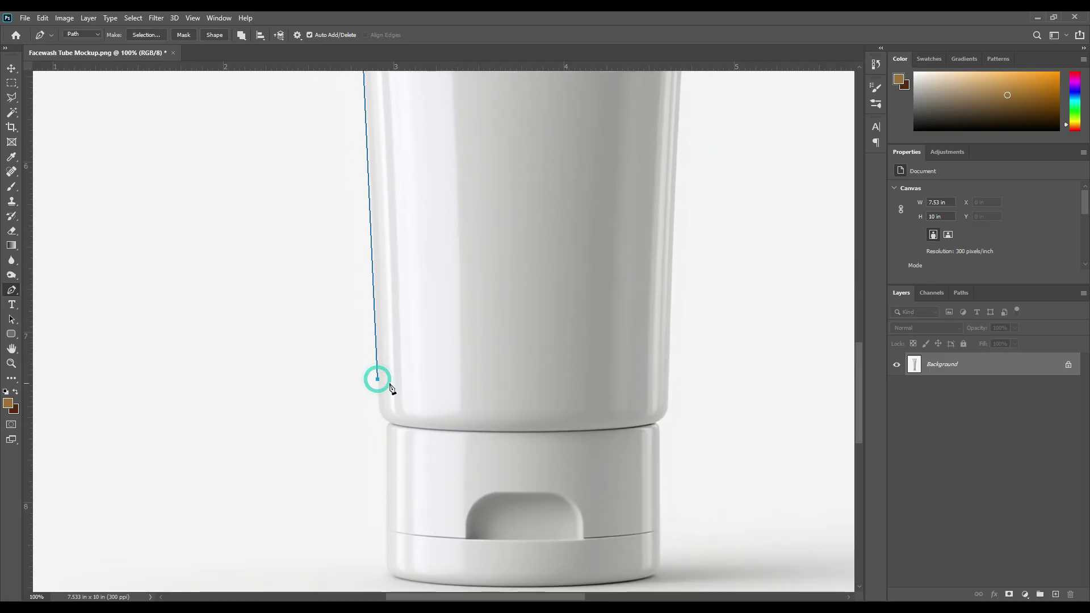
pyautogui.click(390, 424)
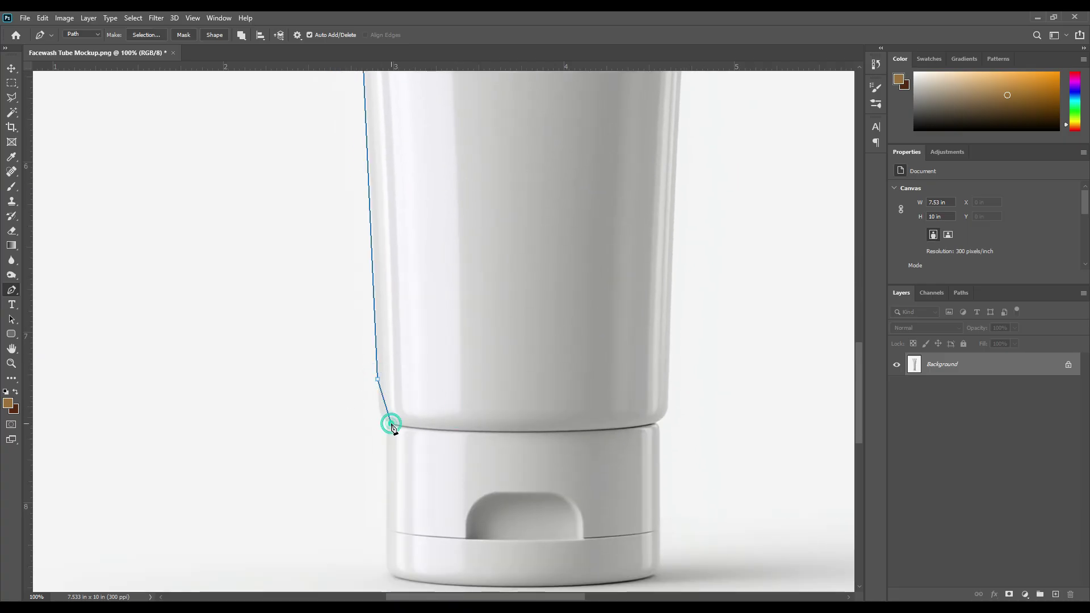
# - Continue the path across the tube's base, up its right edge and around the crimped end, closing it at the starting anchor
pyautogui.click(641, 426)
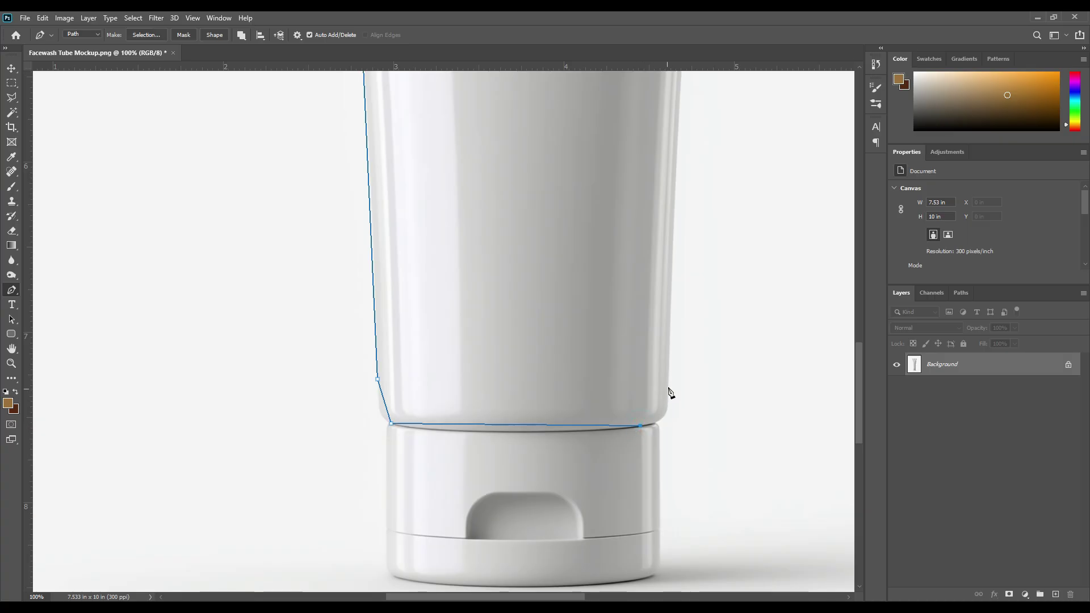
pyautogui.moveTo(683, 275); pyautogui.dragTo(683, 431)
pyautogui.scroll(5, 691, 378)
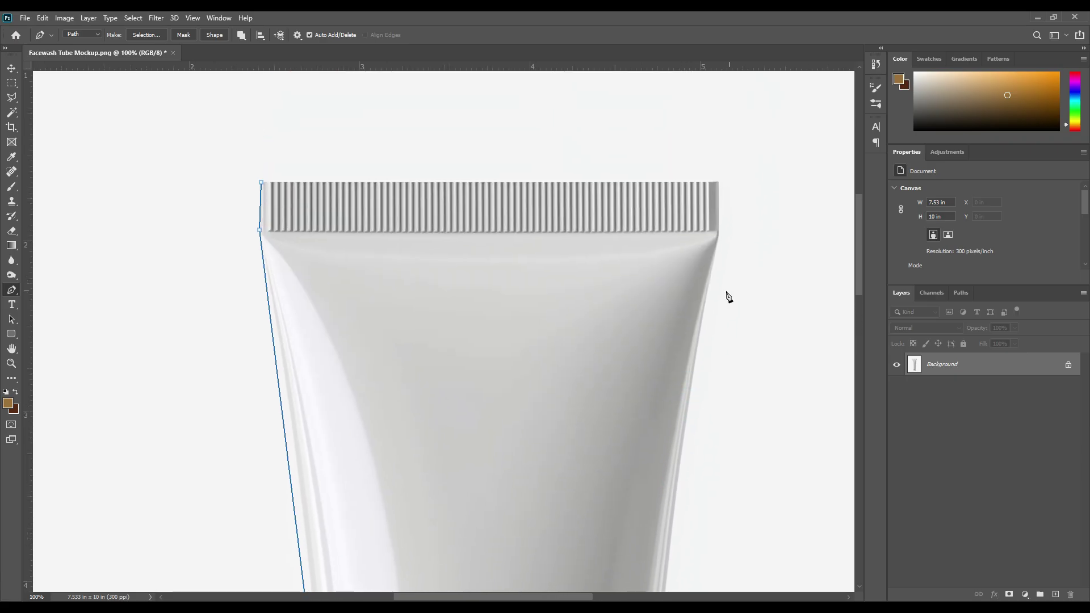
pyautogui.click(718, 233)
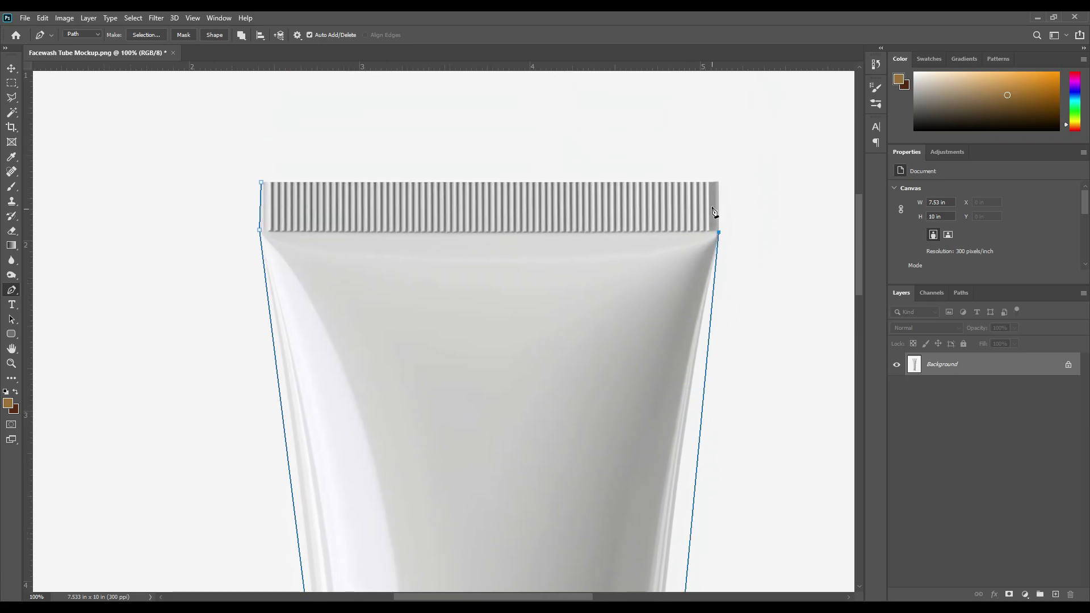
pyautogui.click(718, 183)
pyautogui.click(261, 183)
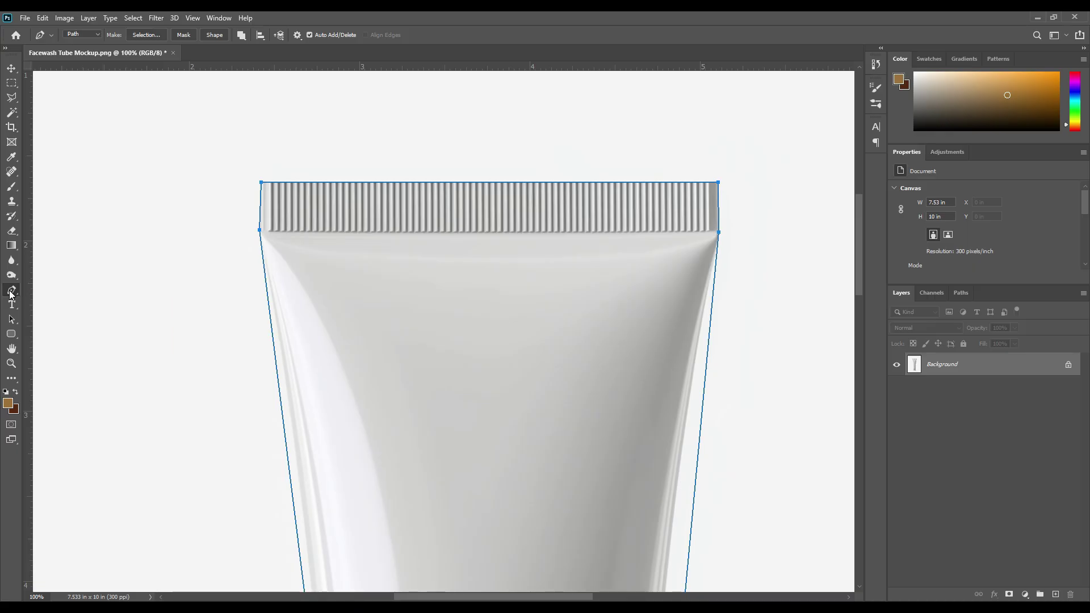
# - Add anchor points along the path's right side with the Add Anchor Point Tool and nudge them inward to fit the tube's curved edge
pyautogui.click(10, 291)
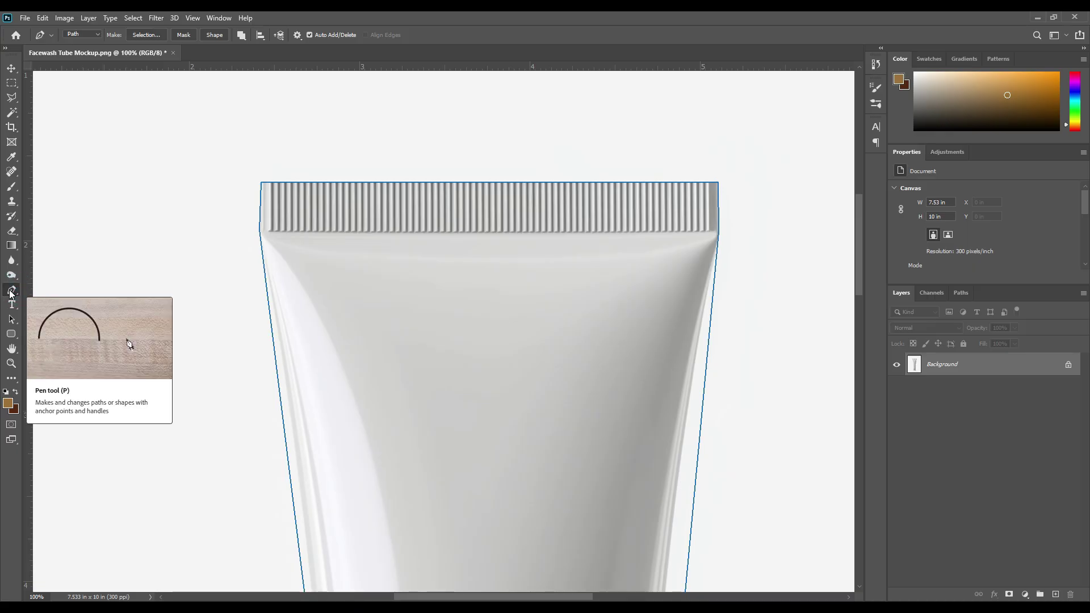
pyautogui.rightClick(9, 293)
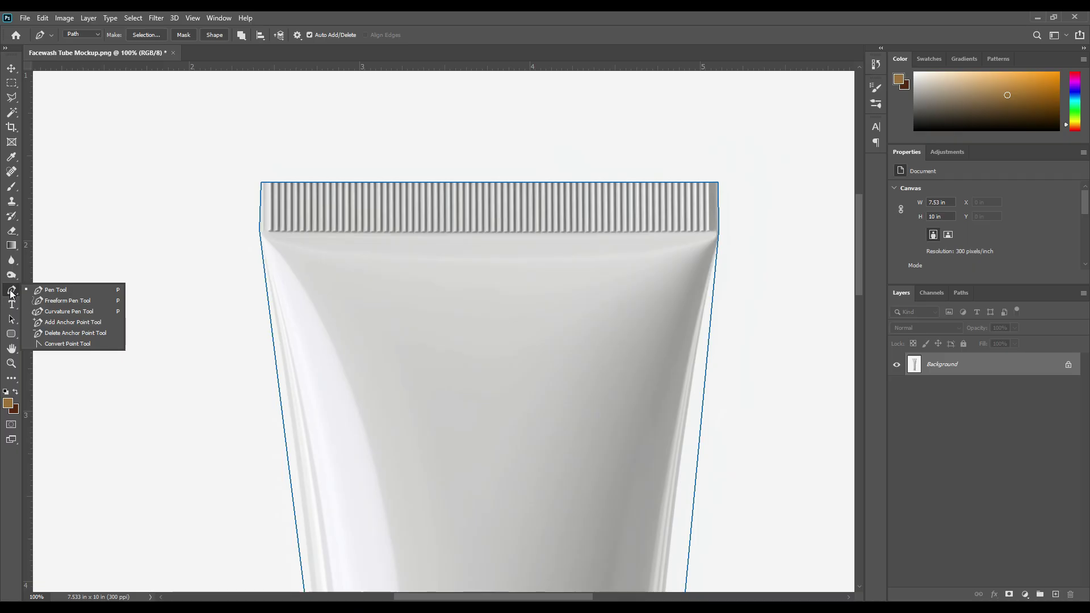
pyautogui.click(73, 322)
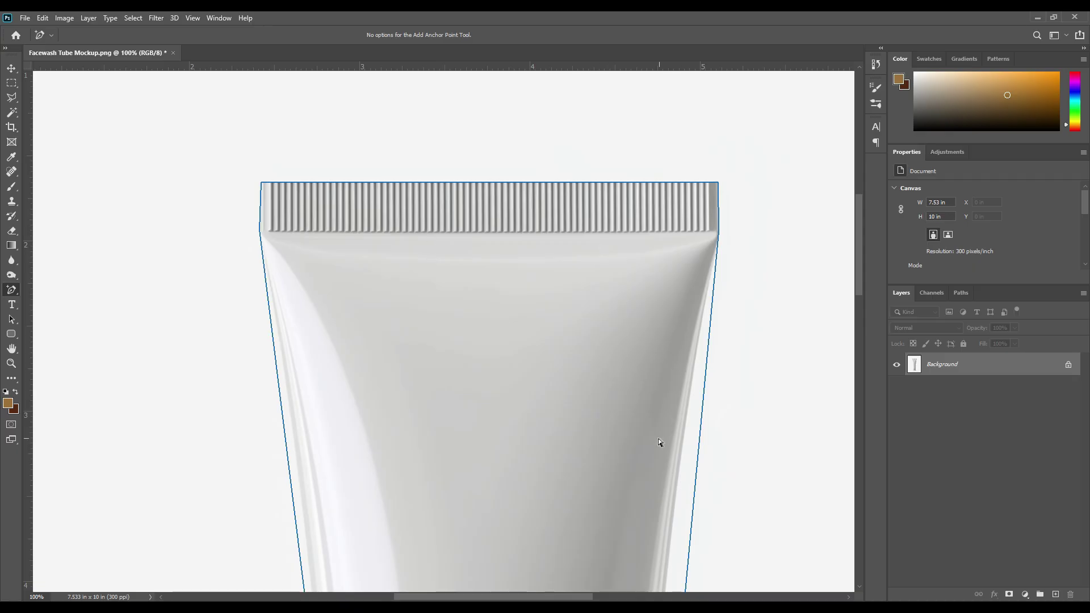
pyautogui.scroll(-2, 628, 462)
pyautogui.moveTo(626, 429); pyautogui.dragTo(608, 324)
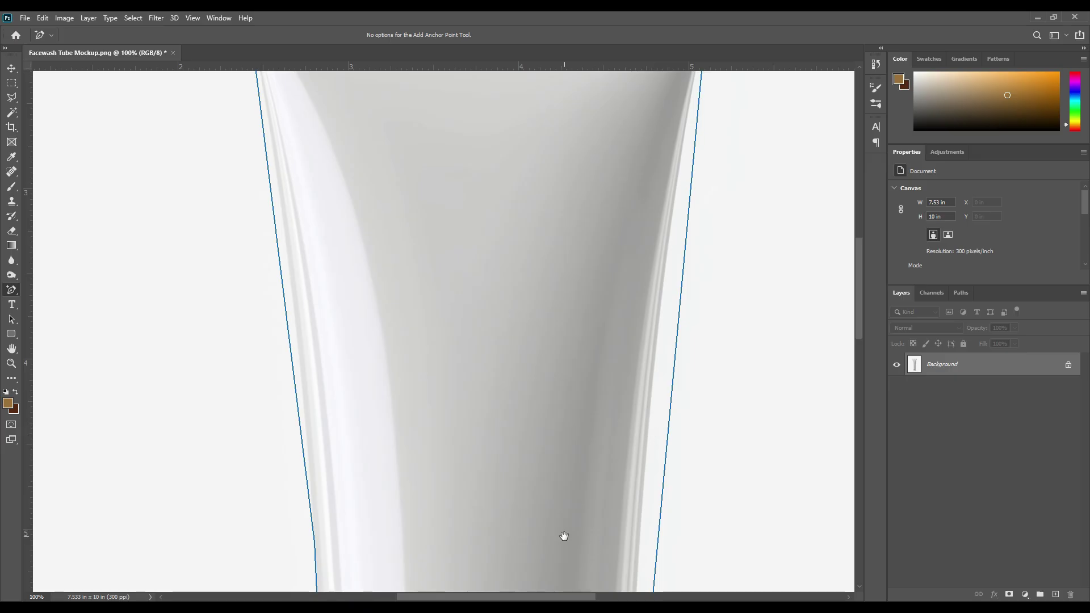
pyautogui.moveTo(563, 536); pyautogui.dragTo(561, 495)
pyautogui.click(665, 397)
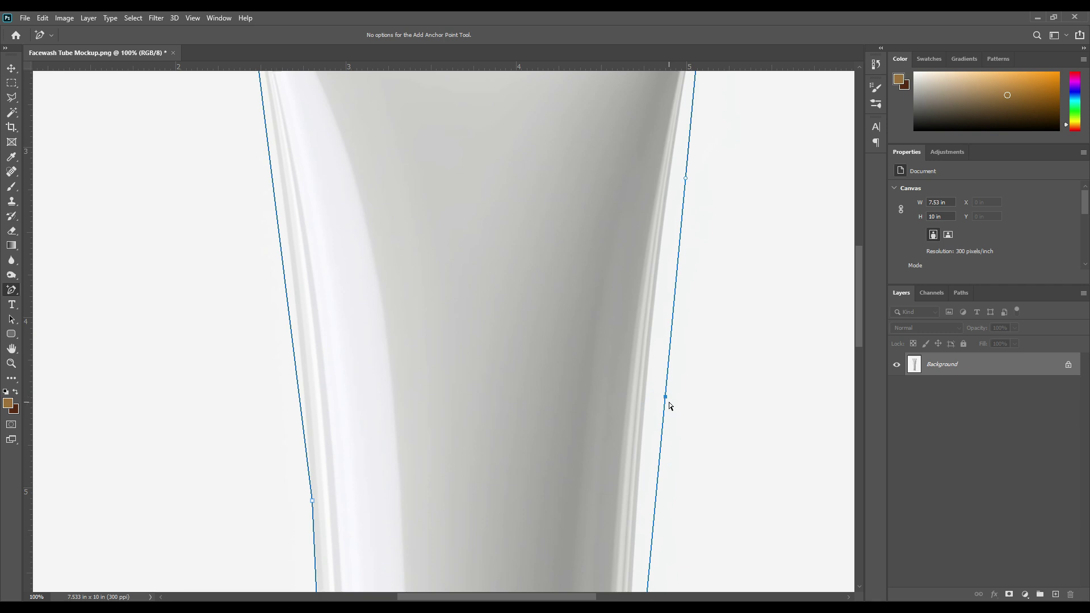
pyautogui.press('Left')
pyautogui.press('Left')
pyautogui.press('Left')
pyautogui.press('Left')
pyautogui.press('Left')
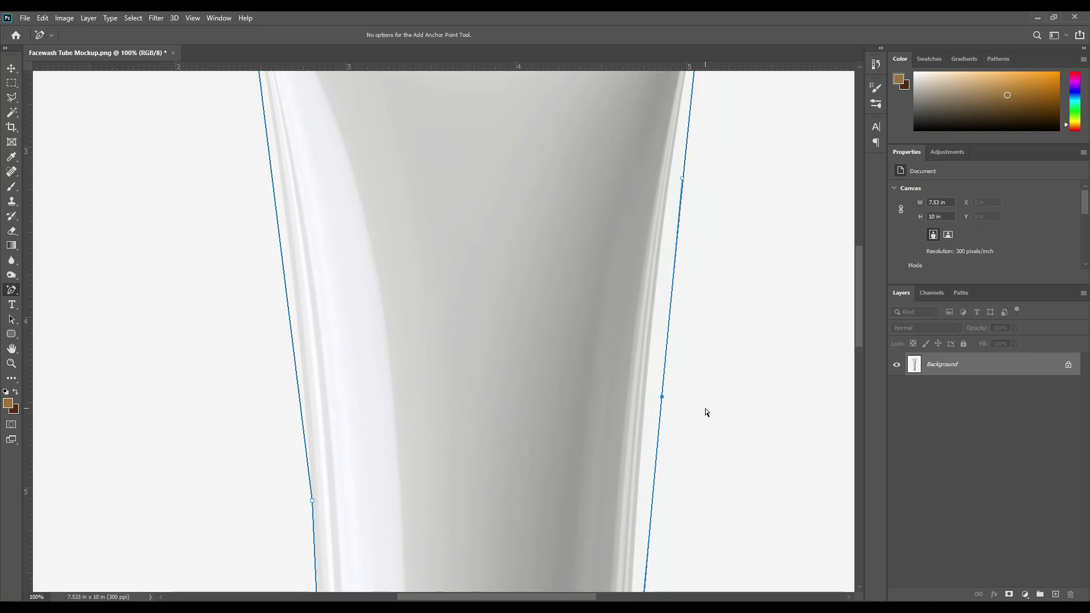
pyautogui.press('Left')
pyautogui.press('Left')
pyautogui.press('Left')
pyautogui.press('Left')
pyautogui.press('Left')
pyautogui.press('Left')
pyautogui.press('Left')
pyautogui.press('Left')
pyautogui.press('Left')
pyautogui.press('Left')
pyautogui.press('Left')
pyautogui.press('Left')
pyautogui.press('Left')
pyautogui.press('Left')
pyautogui.press('Left')
pyautogui.press('Left')
pyautogui.press('Left')
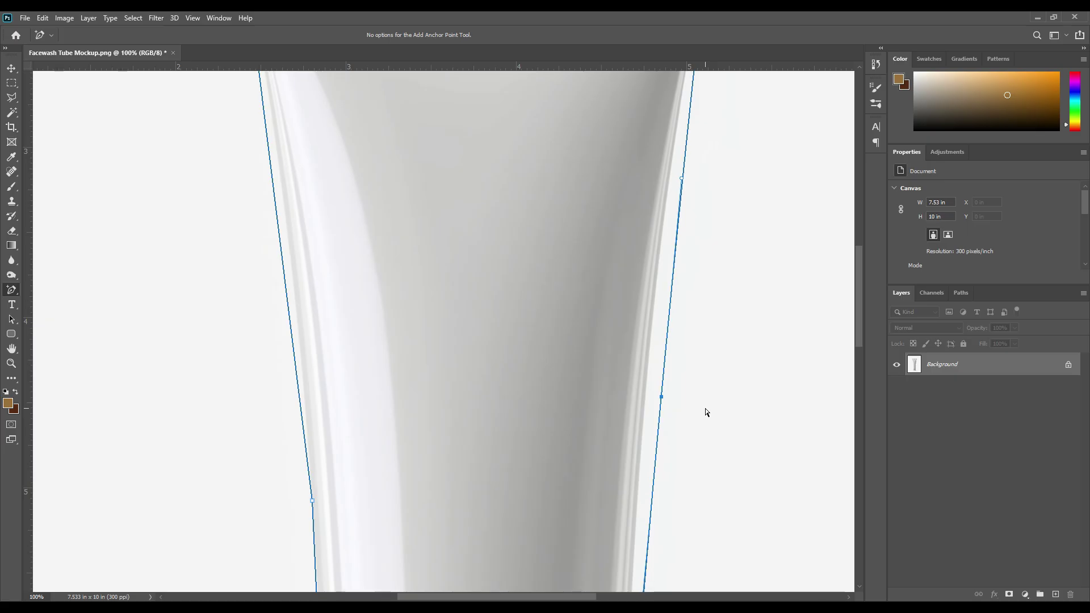
pyautogui.press('Left')
pyautogui.press('Left')
pyautogui.press('Left')
pyautogui.press('Left')
pyautogui.press('Left')
pyautogui.press('Left')
pyautogui.press('Left')
pyautogui.press('Left')
pyautogui.press('Left')
pyautogui.press('Left')
pyautogui.press('Left')
pyautogui.press('Left')
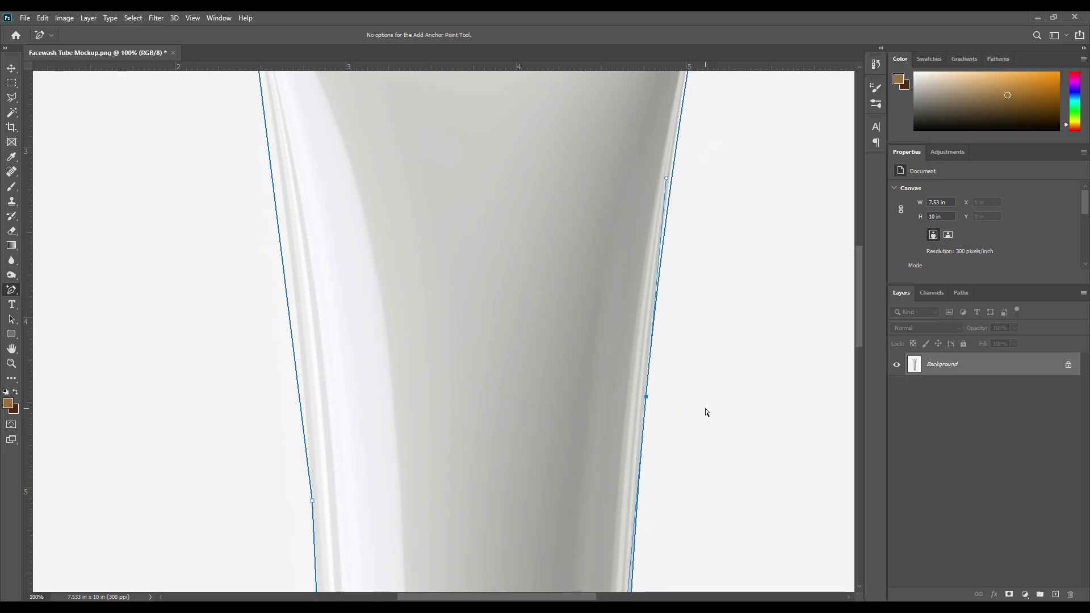
pyautogui.click(675, 147)
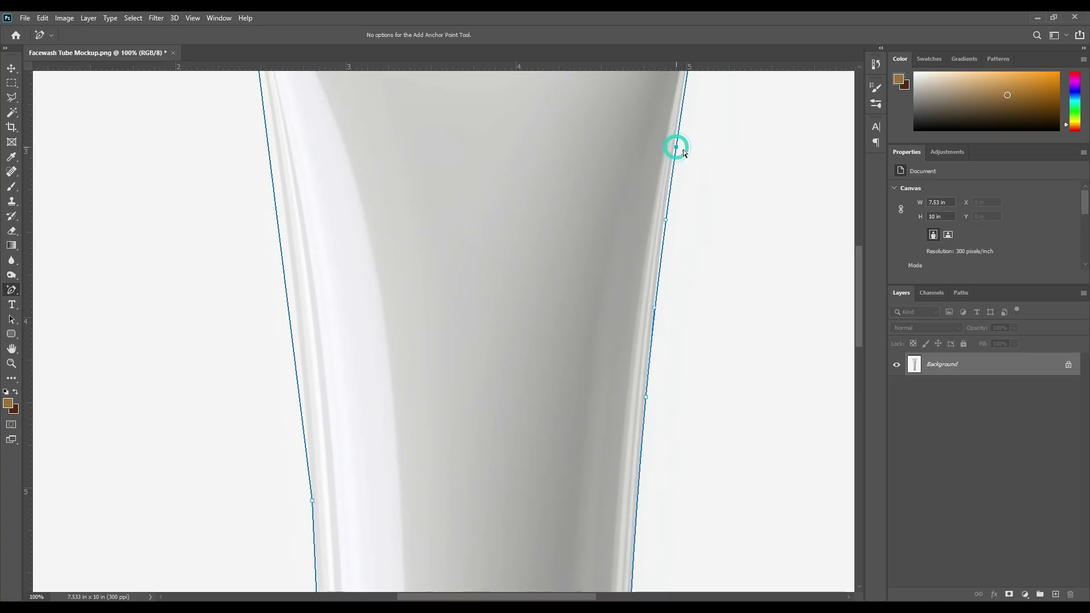
pyautogui.press('Left')
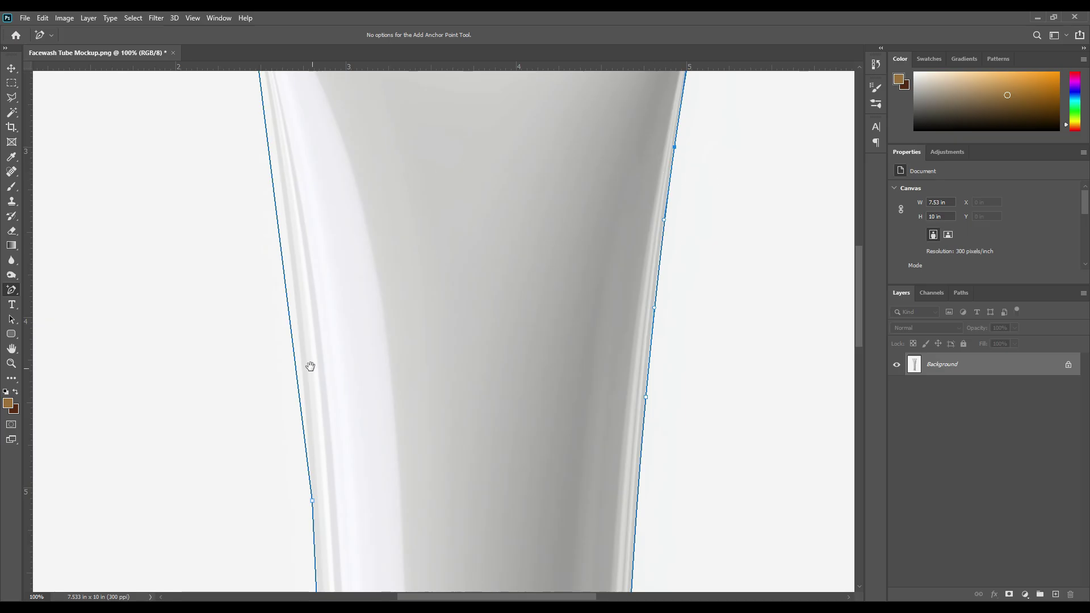
# - Add anchor points on the path's left side and nudge the upper one inward to follow the tube's curved edge
pyautogui.click(282, 275)
pyautogui.hotkey('shift', 'Right')
pyautogui.press('Right')
pyautogui.press('Right')
pyautogui.press('Right')
pyautogui.press('Right')
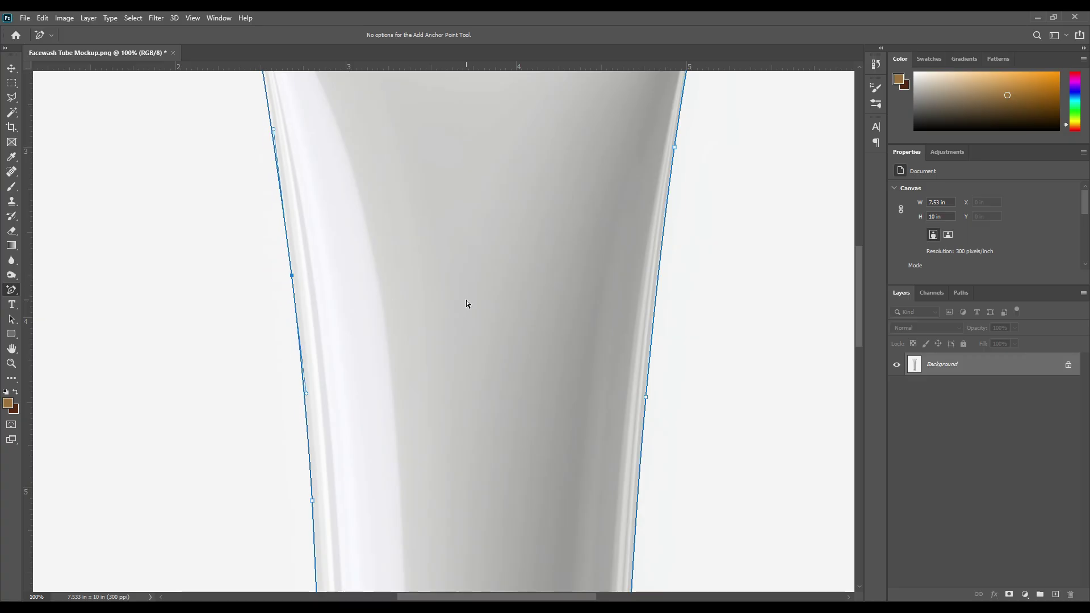
pyautogui.moveTo(464, 487); pyautogui.dragTo(475, 345)
pyautogui.moveTo(457, 407); pyautogui.dragTo(468, 362)
pyautogui.click(348, 291)
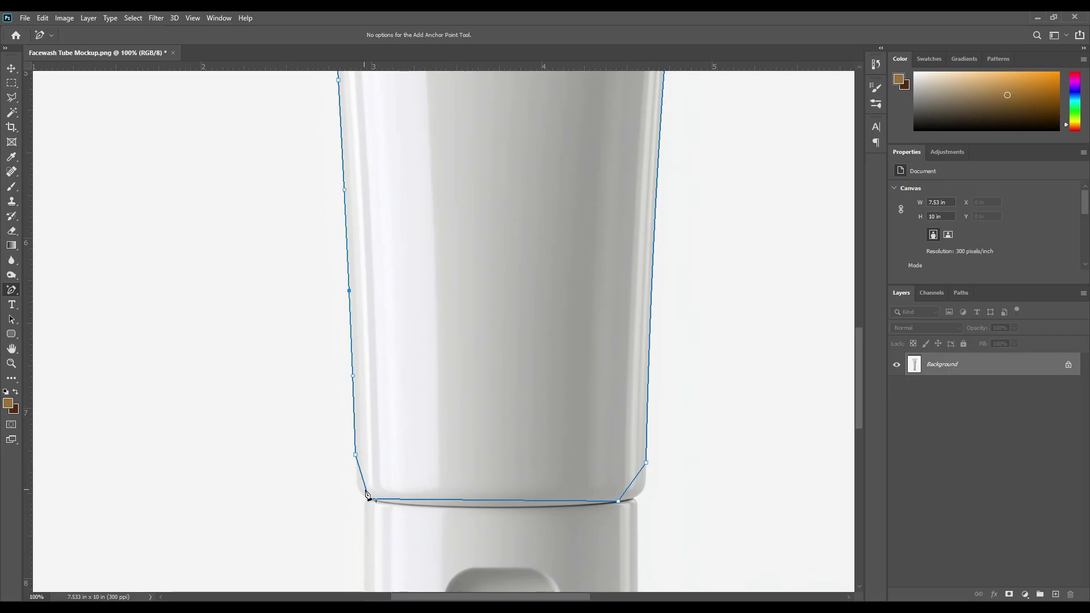
# - Add an anchor point at the tube body's lower-left corner and nudge it outward to match the rounded corner
pyautogui.click(363, 486)
pyautogui.press('Left')
pyautogui.press('Left')
pyautogui.press('Left')
pyautogui.press('Left')
pyautogui.press('Left')
pyautogui.press('Left')
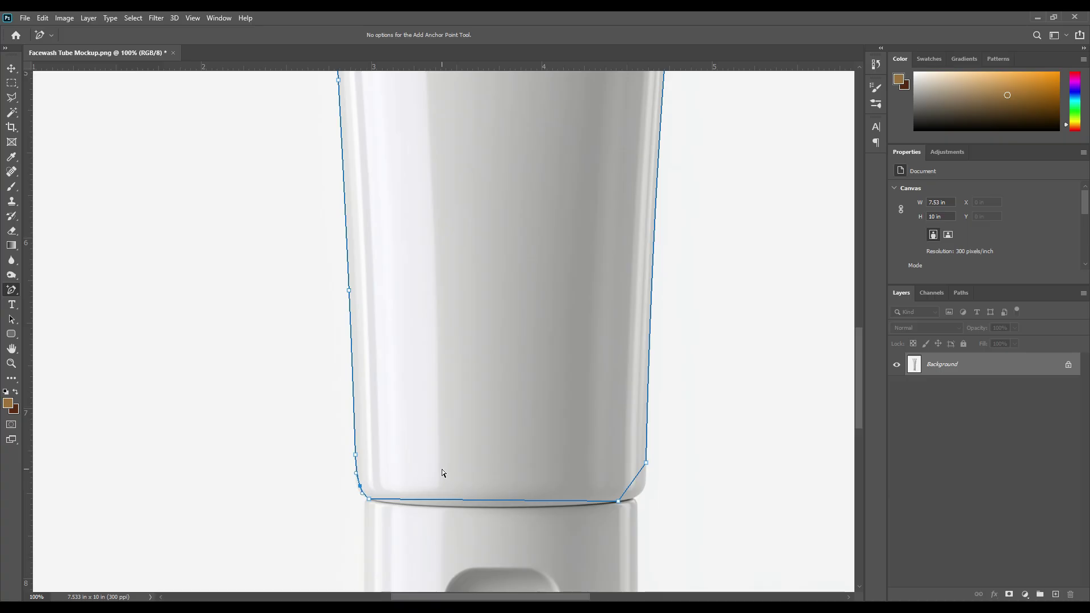
pyautogui.press('Down')
pyautogui.press('Down')
pyautogui.press('Down')
# - Add anchor points along the path's bottom segment and nudge it down to follow the curved seam above the cap
pyautogui.click(487, 501)
pyautogui.press('Down')
pyautogui.press('Down')
pyautogui.press('Down')
pyautogui.press('Down')
pyautogui.press('Down')
pyautogui.click(402, 503)
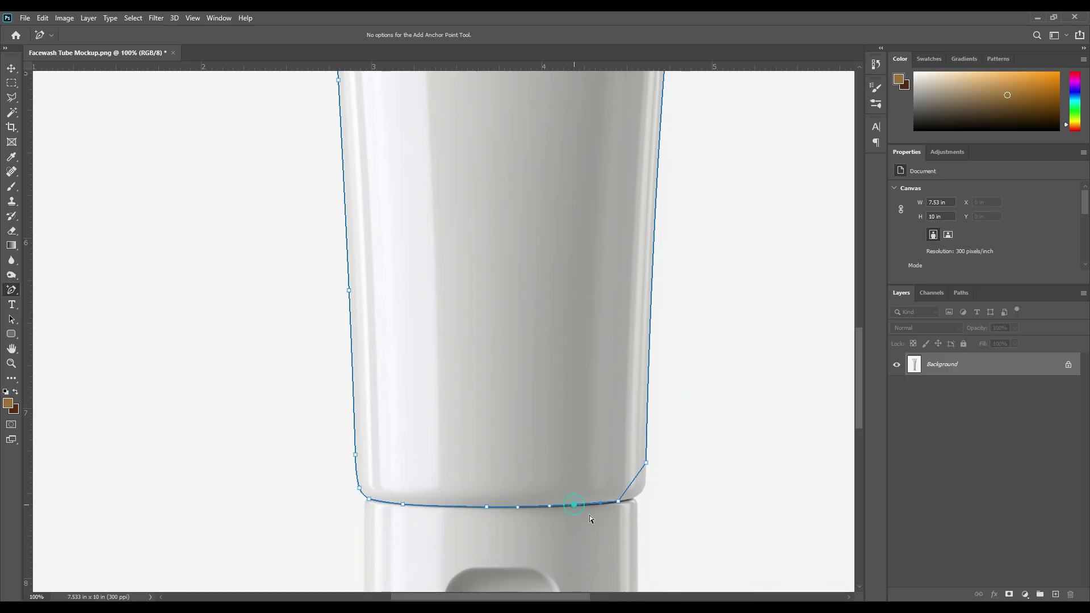
# - Add an anchor point at the tube body's lower-right corner and nudge it right and down to match the rounded corner
pyautogui.click(633, 484)
pyautogui.press('Right')
pyautogui.press('Right')
pyautogui.press('Right')
pyautogui.press('Right')
pyautogui.press('Right')
pyautogui.press('Right')
pyautogui.press('Down')
pyautogui.press('Down')
pyautogui.press('Down')
pyautogui.press('Down')
pyautogui.press('Down')
pyautogui.press('Down')
pyautogui.press('Down')
pyautogui.press('Down')
pyautogui.press('Down')
pyautogui.press('Down')
pyautogui.press('Down')
pyautogui.press('Right')
pyautogui.press('Right')
pyautogui.press('Right')
pyautogui.press('Right')
pyautogui.press('Right')
pyautogui.press('Right')
pyautogui.press('Down')
# - Check the outline around the tube, switch back to the Pen Tool and convert the path into a filled shape layer
pyautogui.moveTo(720, 195); pyautogui.dragTo(698, 394)
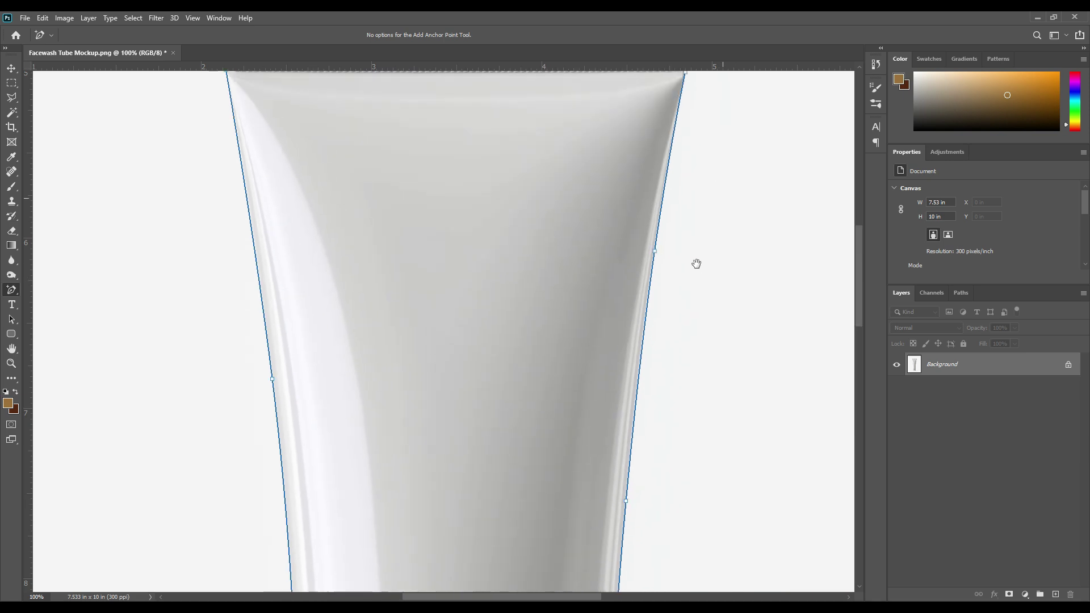
pyautogui.moveTo(697, 263); pyautogui.dragTo(702, 448)
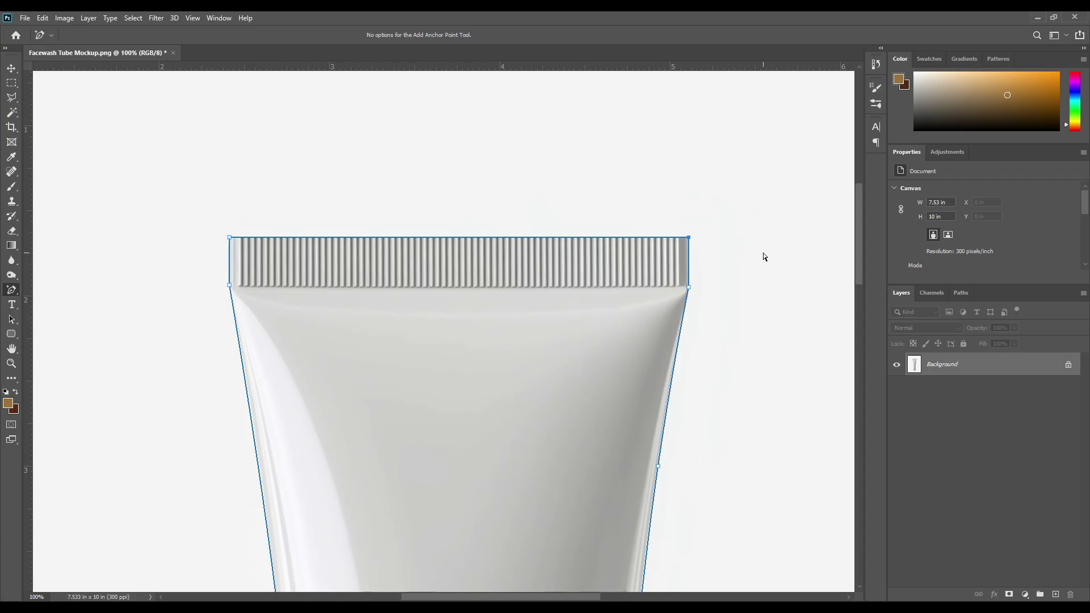
pyautogui.moveTo(562, 357); pyautogui.dragTo(537, 365)
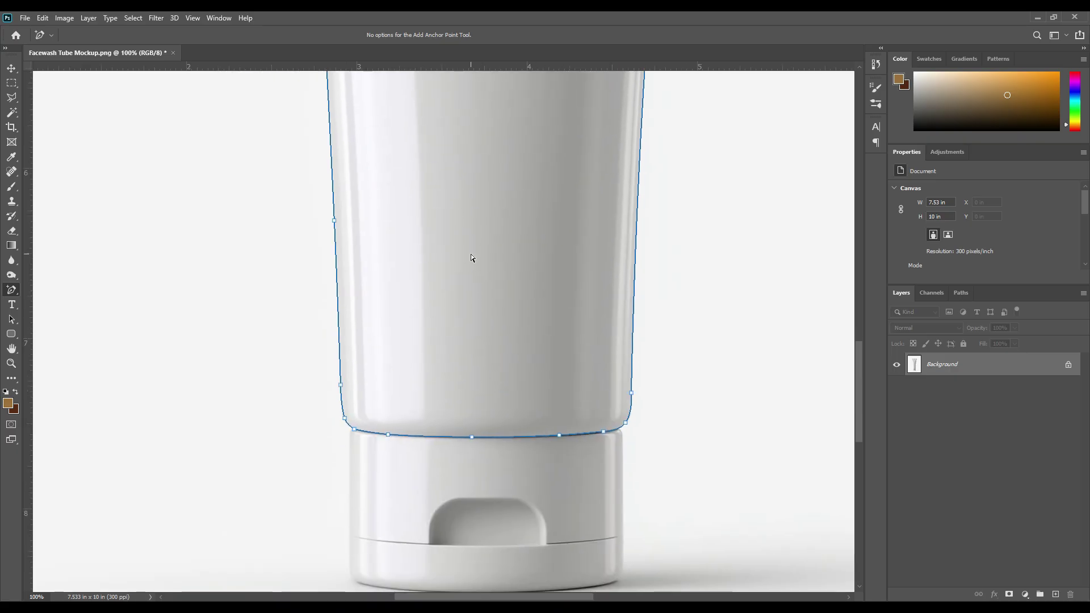
pyautogui.hotkey('ctrl', '0')
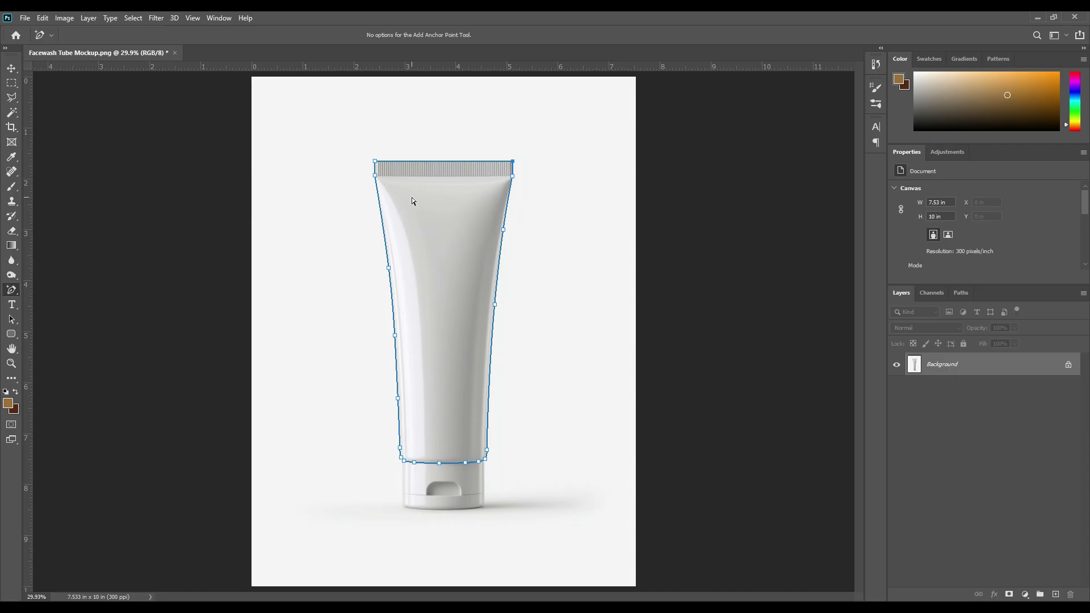
pyautogui.rightClick(10, 288)
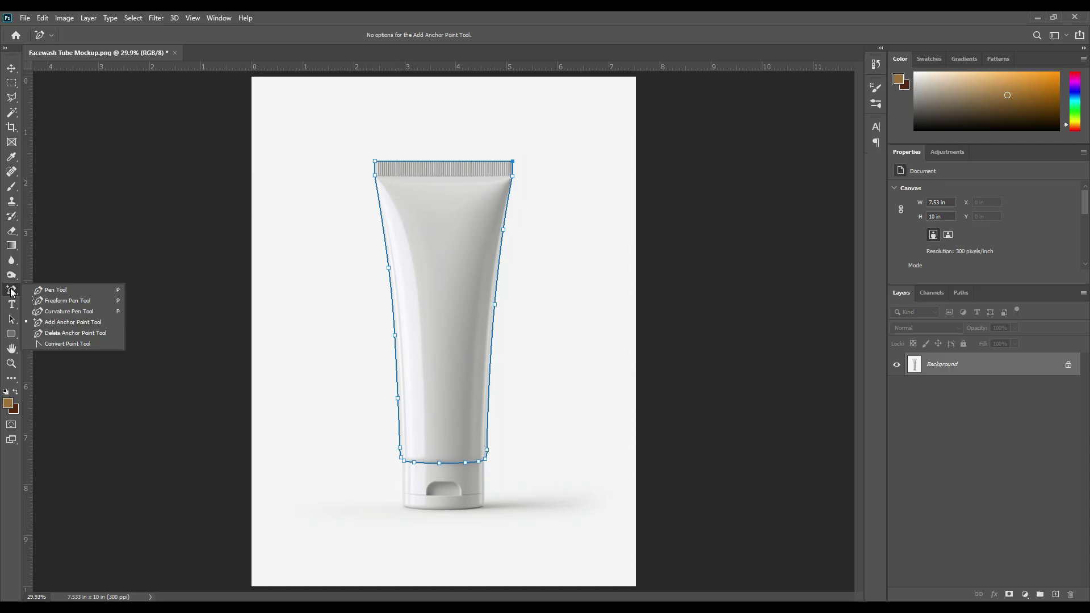
pyautogui.click(42, 291)
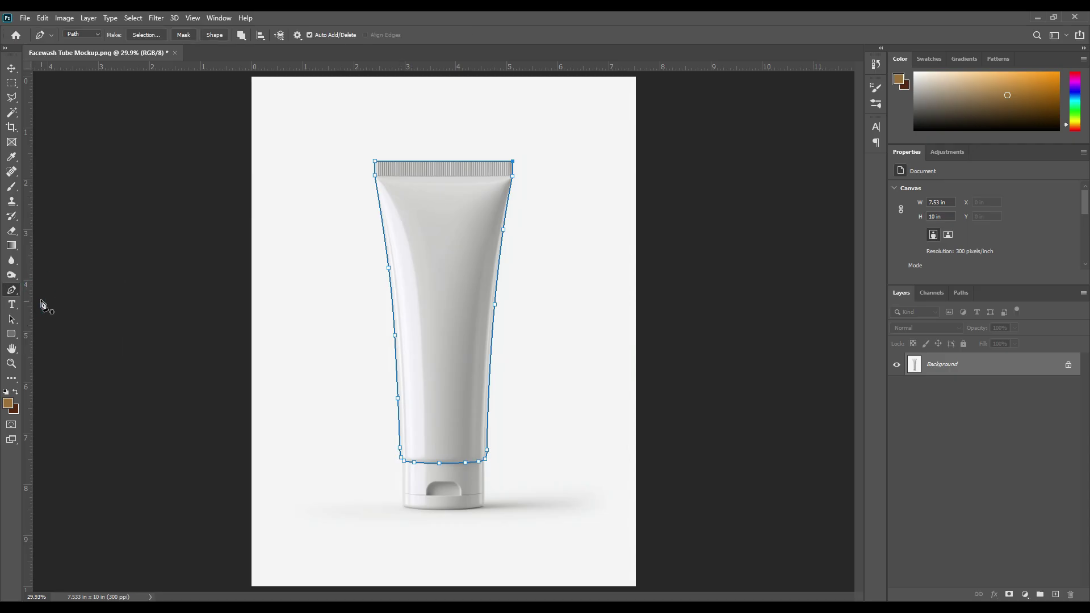
pyautogui.click(215, 36)
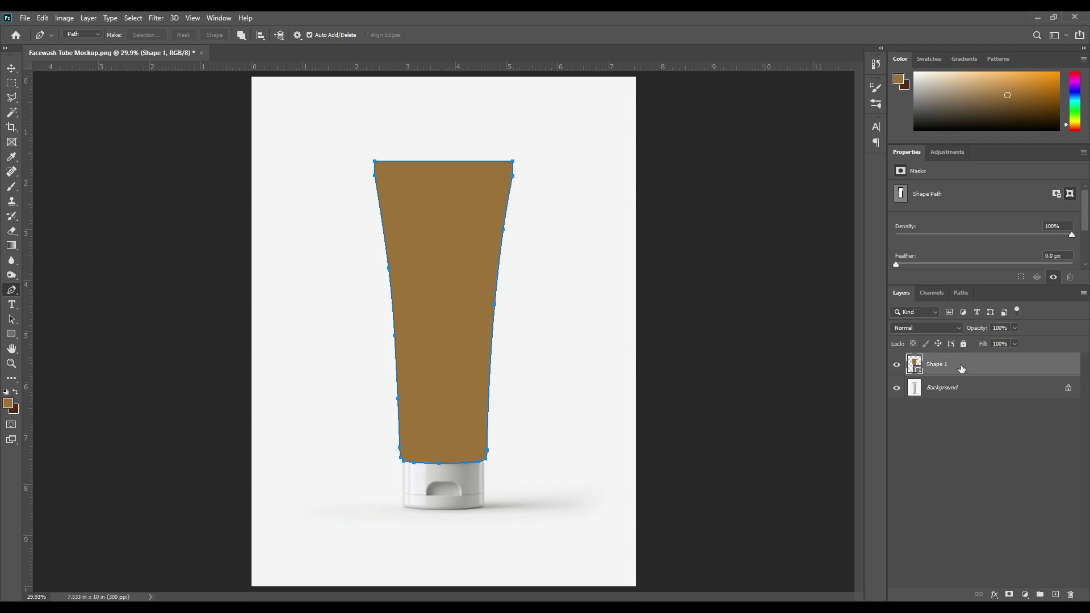
pyautogui.click(944, 387)
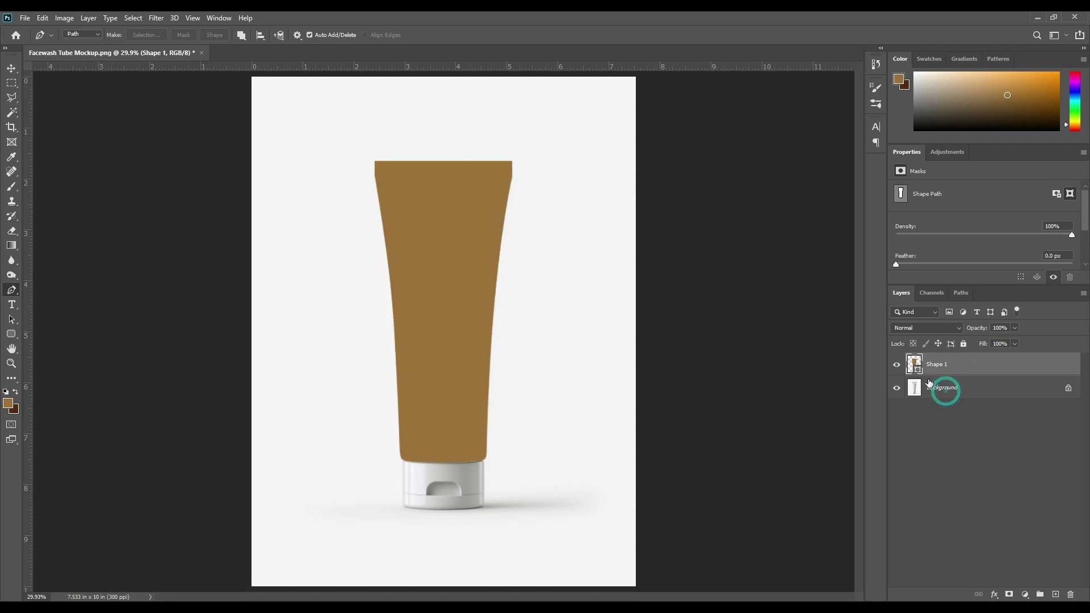
# - Recolor the tube body's shape layer light blue
pyautogui.doubleClick(916, 368)
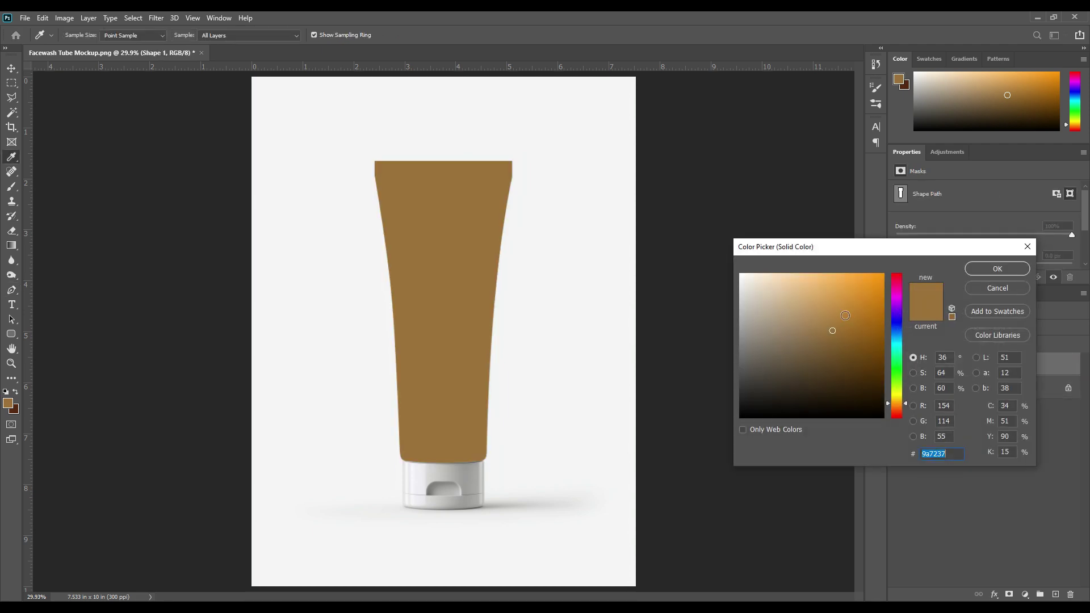
pyautogui.click(858, 295)
pyautogui.moveTo(887, 318); pyautogui.dragTo(881, 335)
pyautogui.click(853, 285)
pyautogui.click(835, 280)
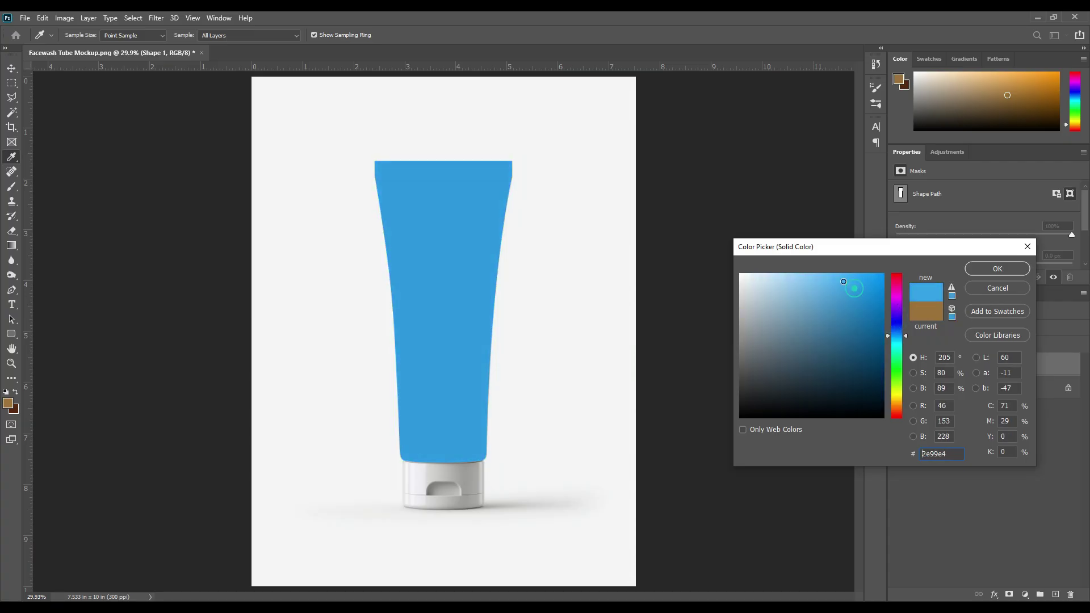
pyautogui.click(989, 273)
# - Select the Background layer and start a Pen Tool path down the cap's left edge, from the body seam to the lid line
pyautogui.press('p')
pyautogui.click(950, 386)
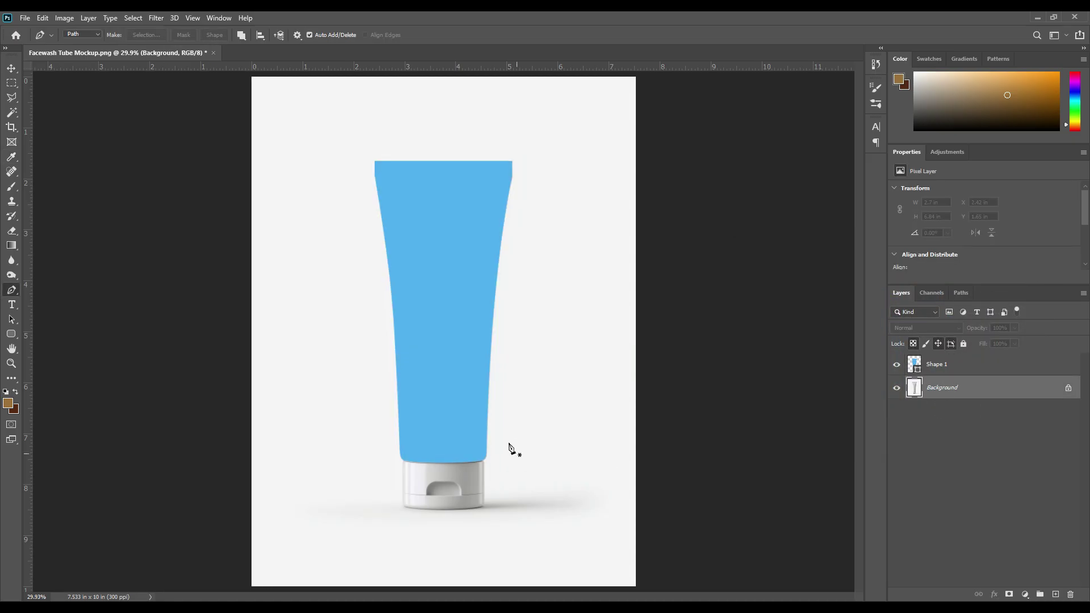
pyautogui.hotkey('ctrl', '+')
pyautogui.hotkey('ctrl', '+')
pyautogui.hotkey('ctrl', '+')
pyautogui.hotkey('ctrl', '+')
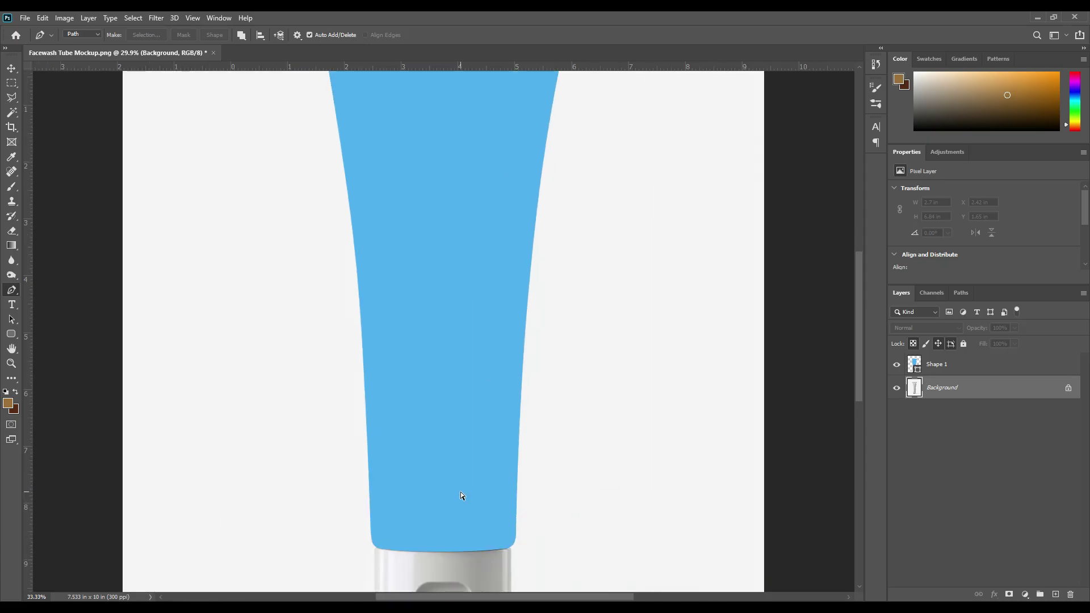
pyautogui.moveTo(466, 475); pyautogui.dragTo(467, 365)
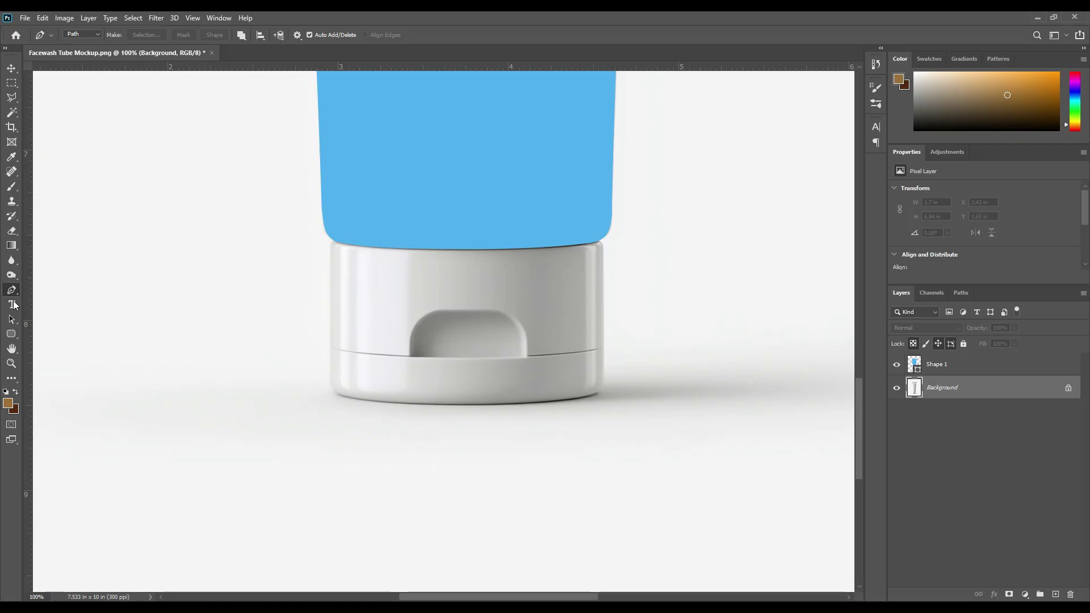
pyautogui.click(333, 241)
pyautogui.click(329, 255)
pyautogui.moveTo(330, 341); pyautogui.dragTo(332, 347)
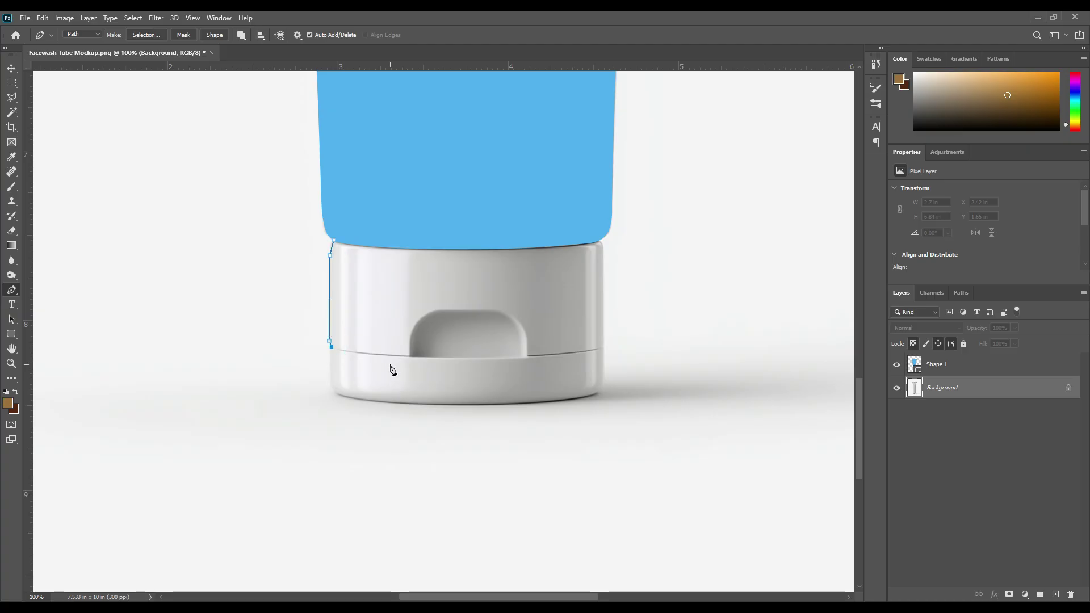
# - Continue the cap path past the lid line, around the lower-left corner and along the base to the lower-right corner
pyautogui.hotkey('ctrl', '+')
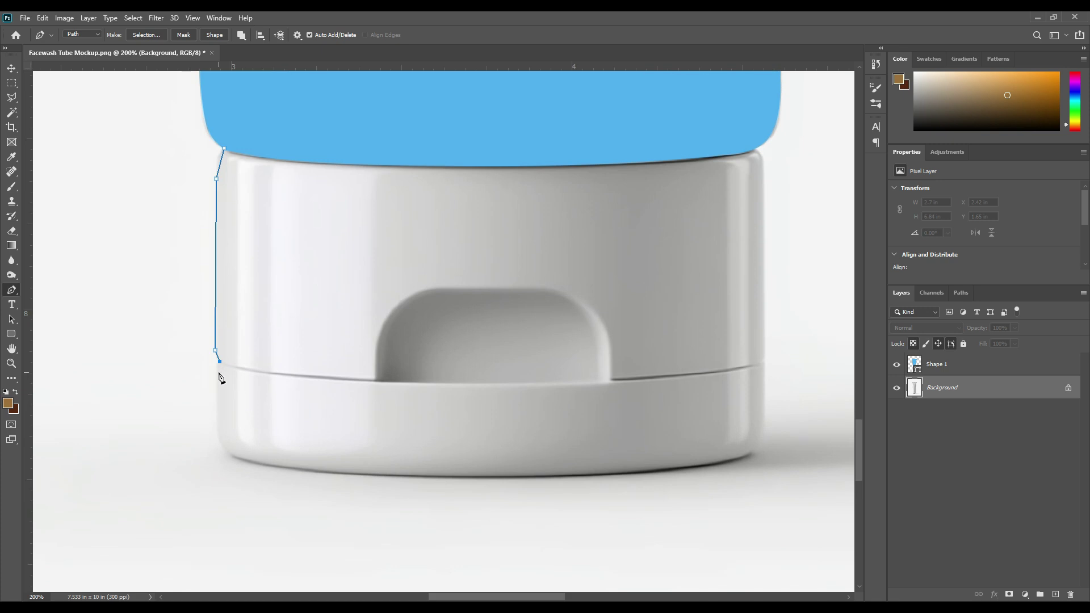
pyautogui.click(218, 370)
pyautogui.click(218, 419)
pyautogui.click(254, 460)
pyautogui.click(724, 458)
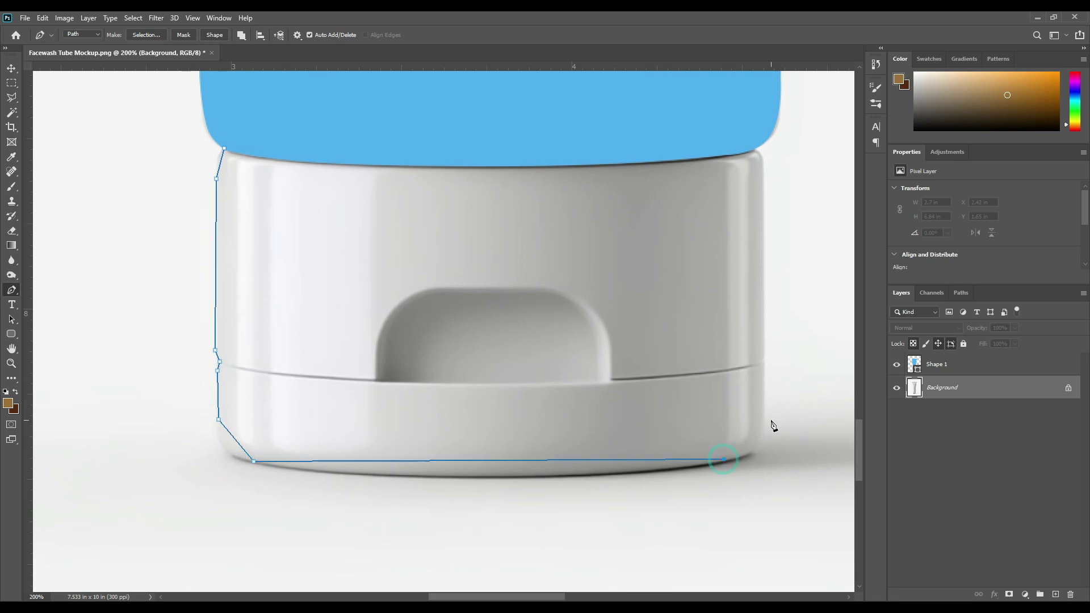
# - Continue the path up the cap's right edge, past the lid line to the body seam, and close it at the starting point
pyautogui.click(766, 410)
pyautogui.click(764, 359)
pyautogui.click(764, 356)
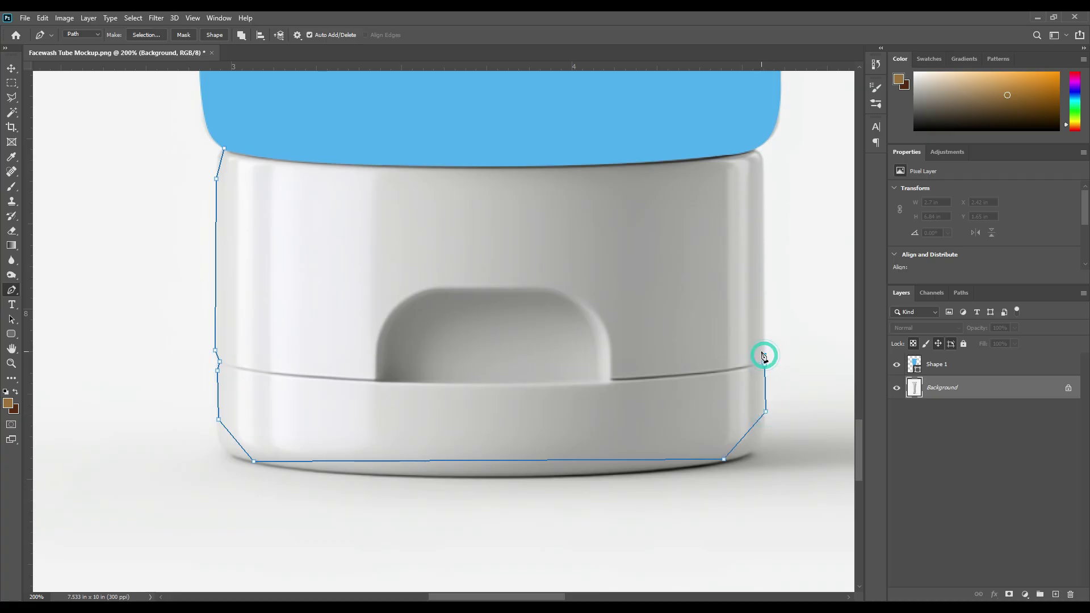
pyautogui.click(762, 172)
pyautogui.click(753, 150)
pyautogui.click(225, 150)
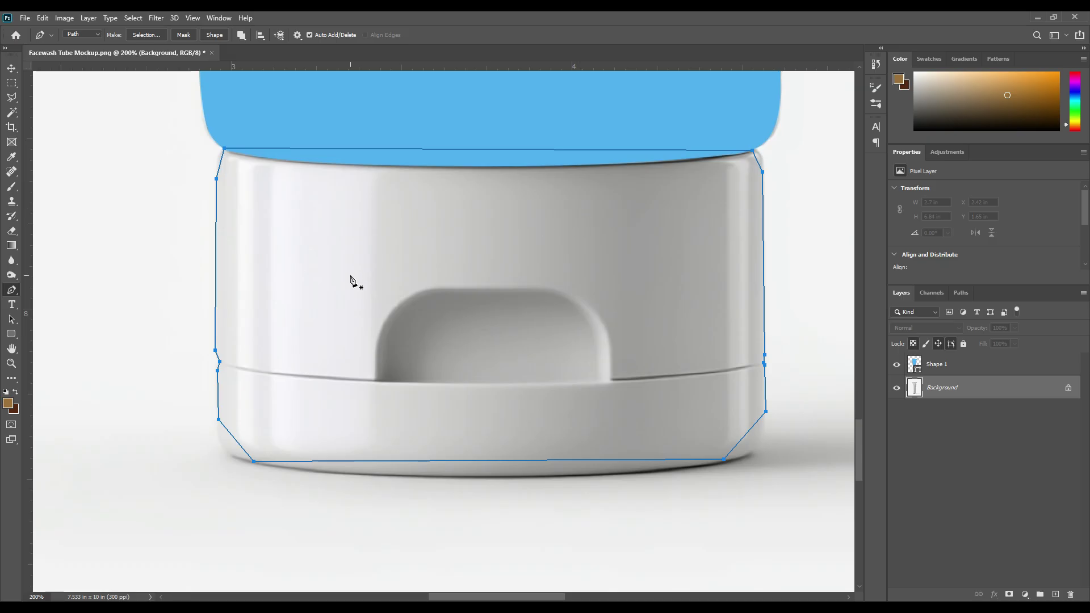
# - With the Add Anchor Point Tool, bend the cap path's top edge down to the curved seam and add points near its upper-right corner
pyautogui.rightClick(17, 293)
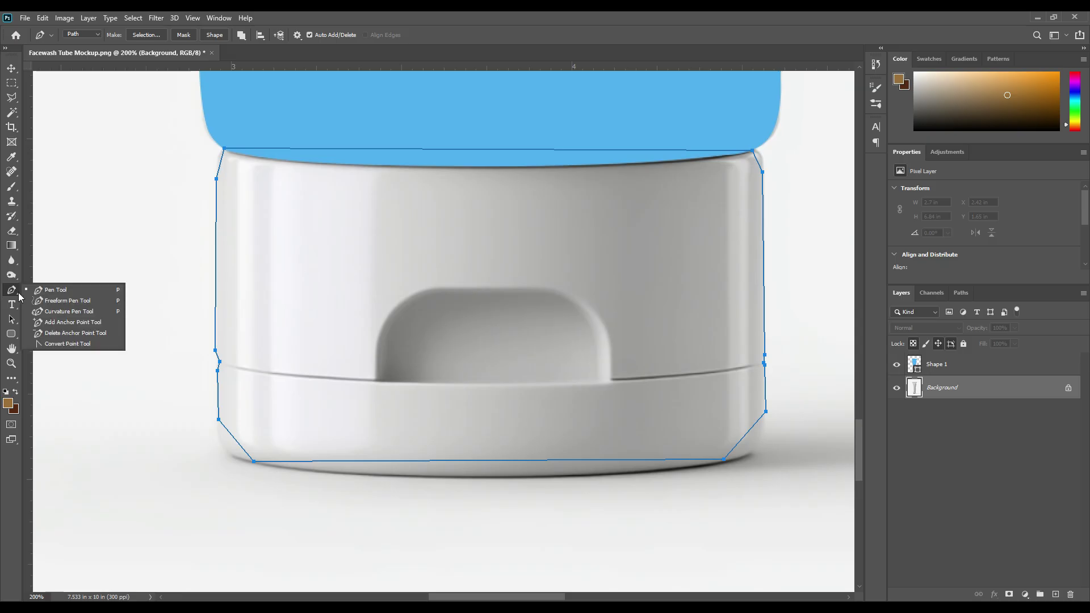
pyautogui.click(68, 322)
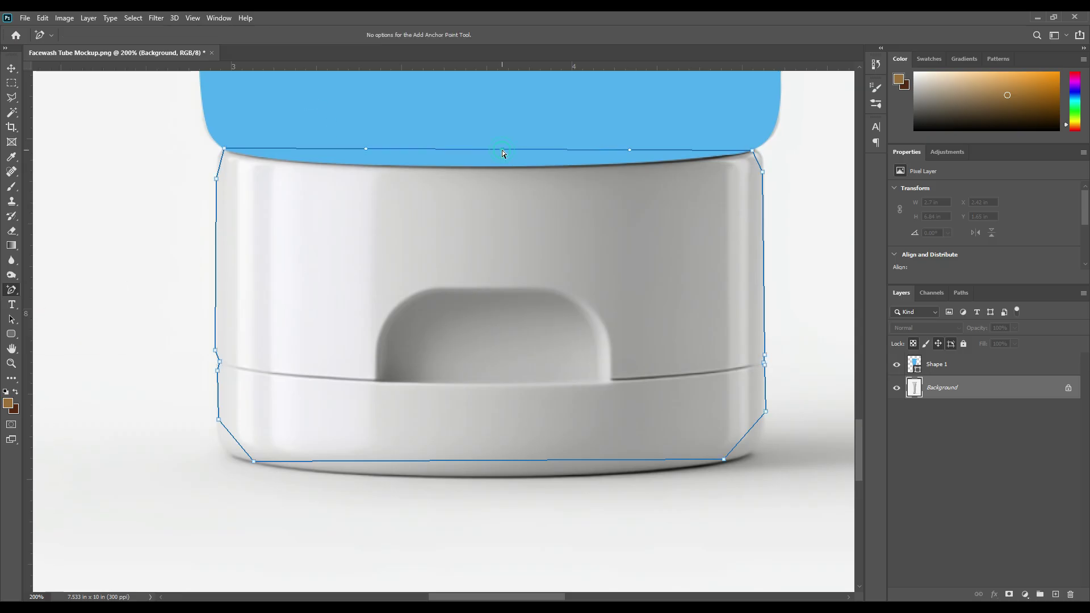
pyautogui.moveTo(502, 151); pyautogui.dragTo(493, 166)
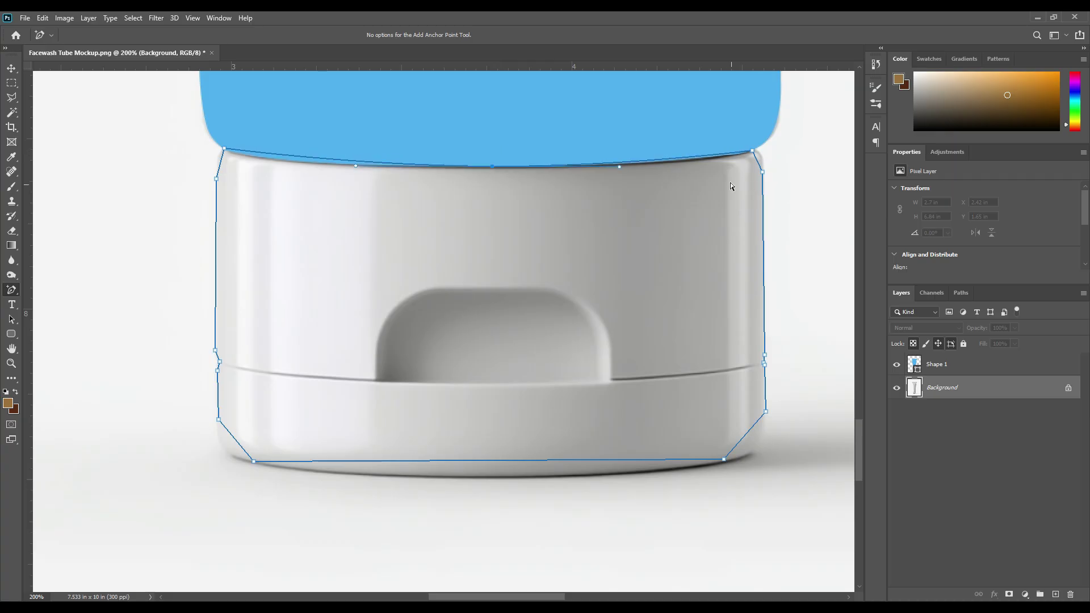
pyautogui.click(702, 158)
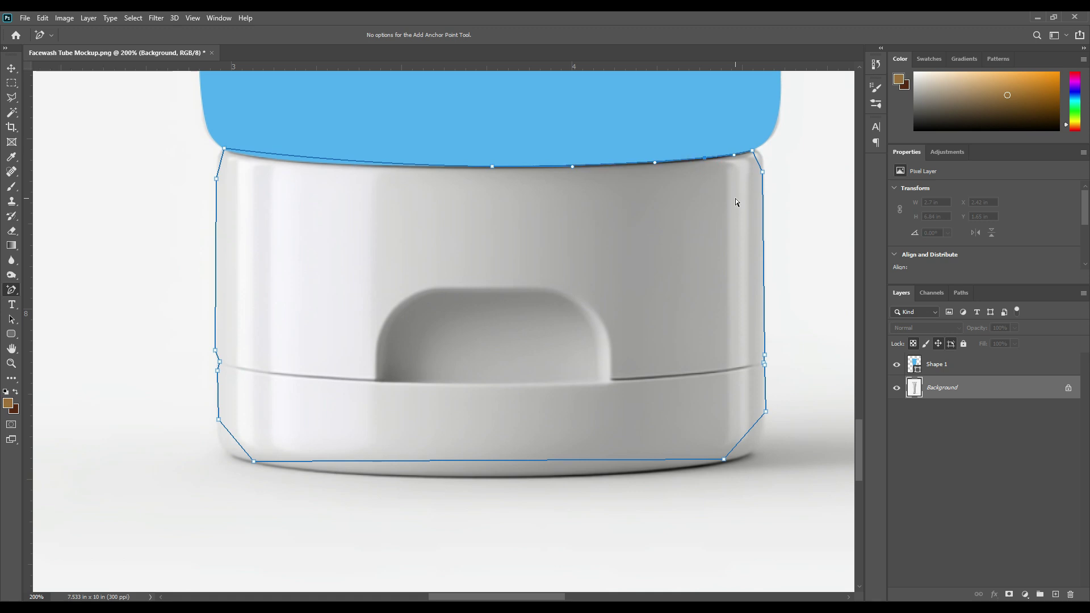
pyautogui.click(762, 160)
# - Round the cap path's lower-right corner and bend its bottom segment down to follow the cap's curved base, adding anchor points along it
pyautogui.moveTo(746, 433); pyautogui.dragTo(754, 451)
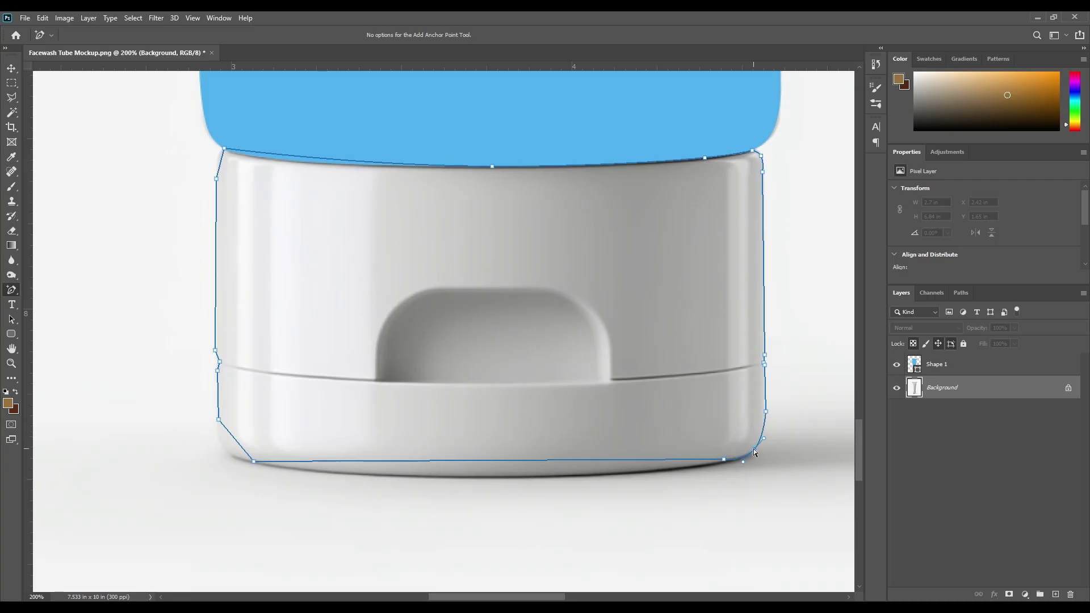
pyautogui.moveTo(472, 460); pyautogui.dragTo(473, 477)
pyautogui.click(668, 470)
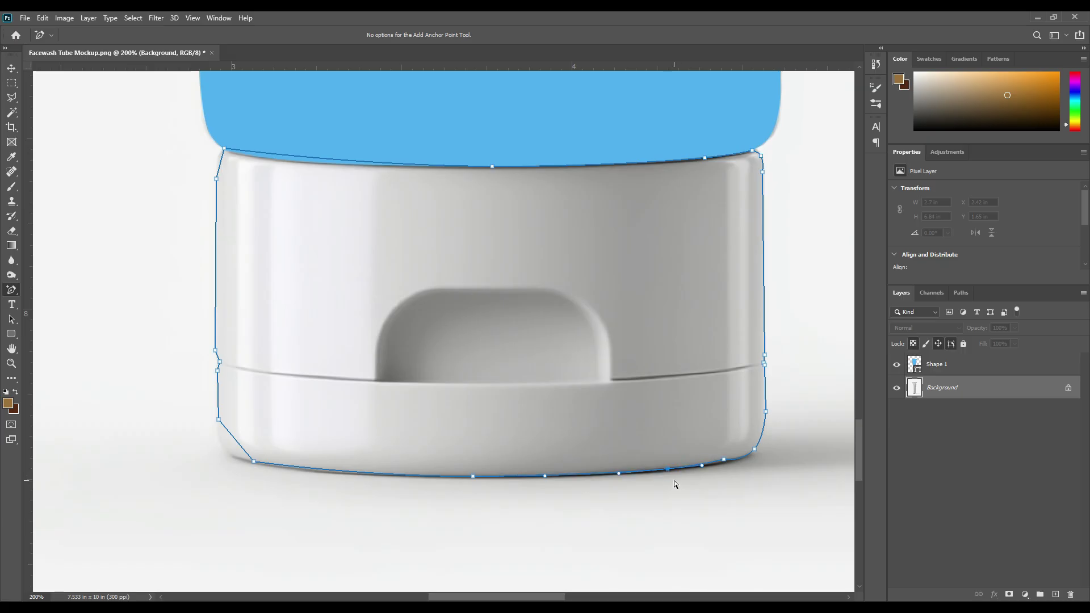
pyautogui.click(735, 466)
pyautogui.click(291, 467)
# - Round the cap path's lower-left corner and refine its left edge at the lid line and upper-left corner
pyautogui.moveTo(246, 453); pyautogui.dragTo(228, 449)
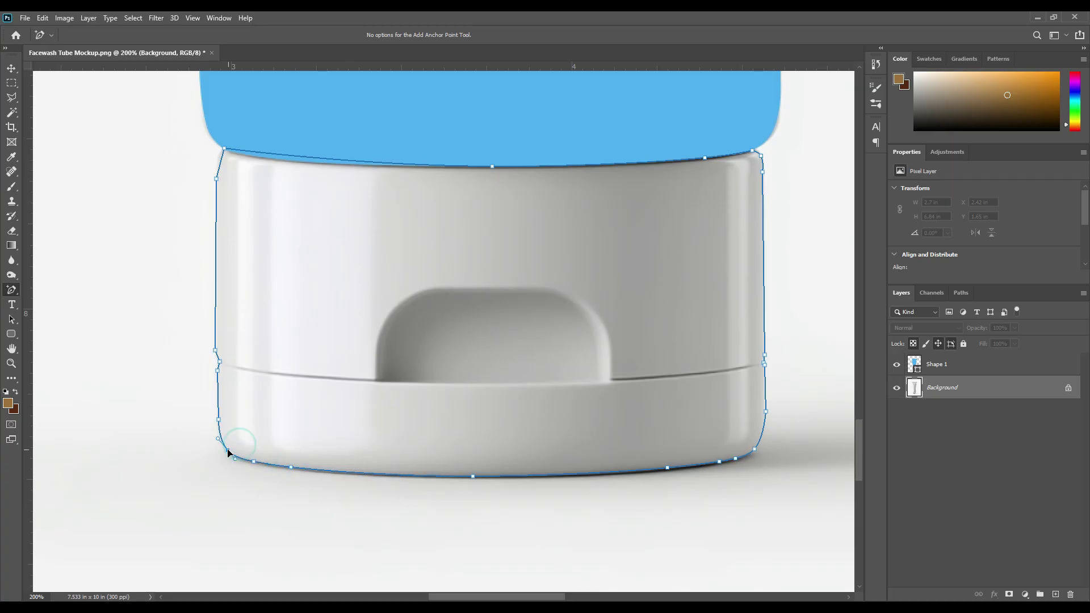
pyautogui.click(217, 368)
pyautogui.click(215, 351)
pyautogui.click(217, 157)
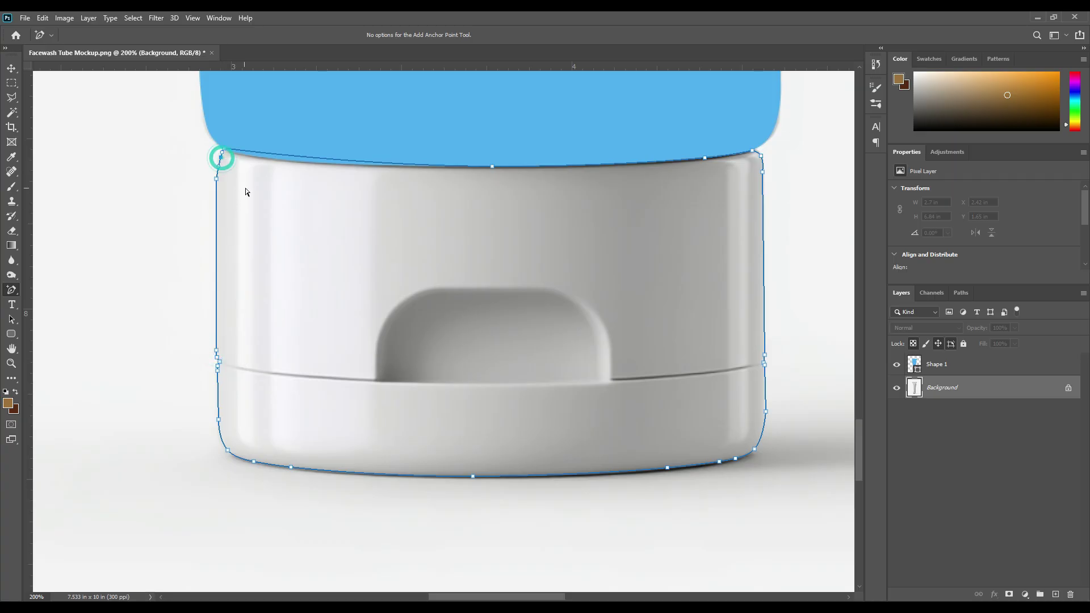
# - Nudge the point near the cap's upper-left corner and add anchor points along the left half of the top edge to follow the seam
pyautogui.press('Right')
pyautogui.press('Up')
pyautogui.press('Up')
pyautogui.click(266, 156)
pyautogui.click(330, 164)
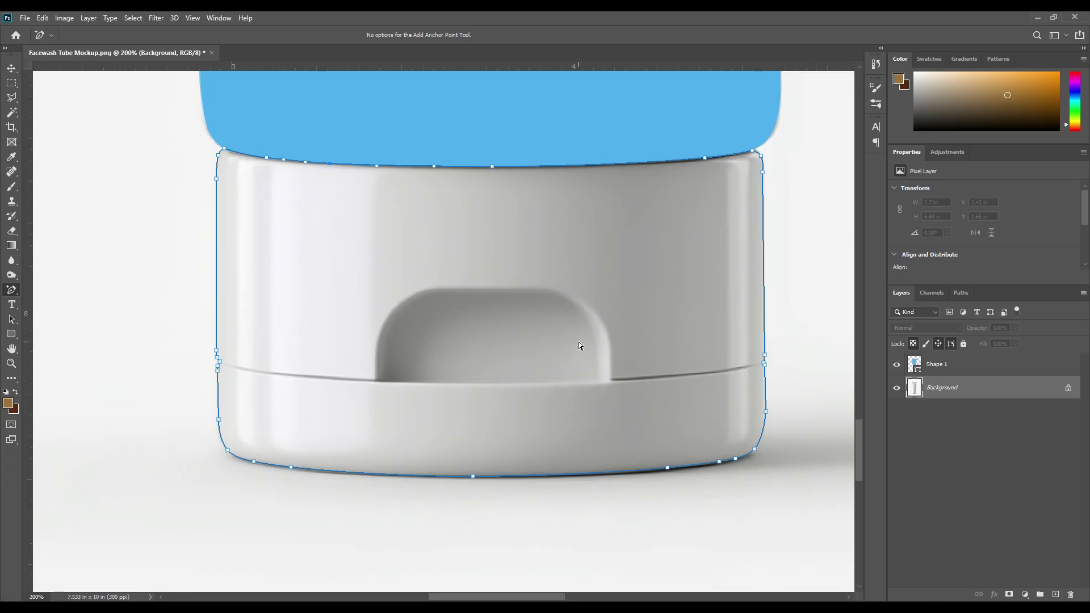
# - Switch back to the Pen Tool and convert the cap path into a filled shape layer
pyautogui.hotkey('ctrl', '0')
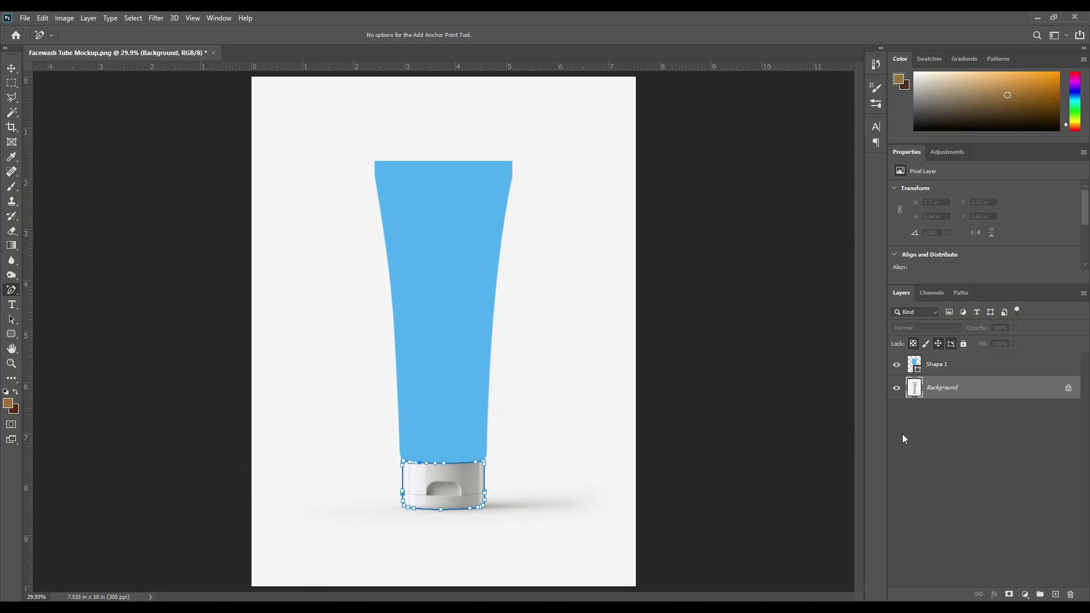
pyautogui.rightClick(9, 293)
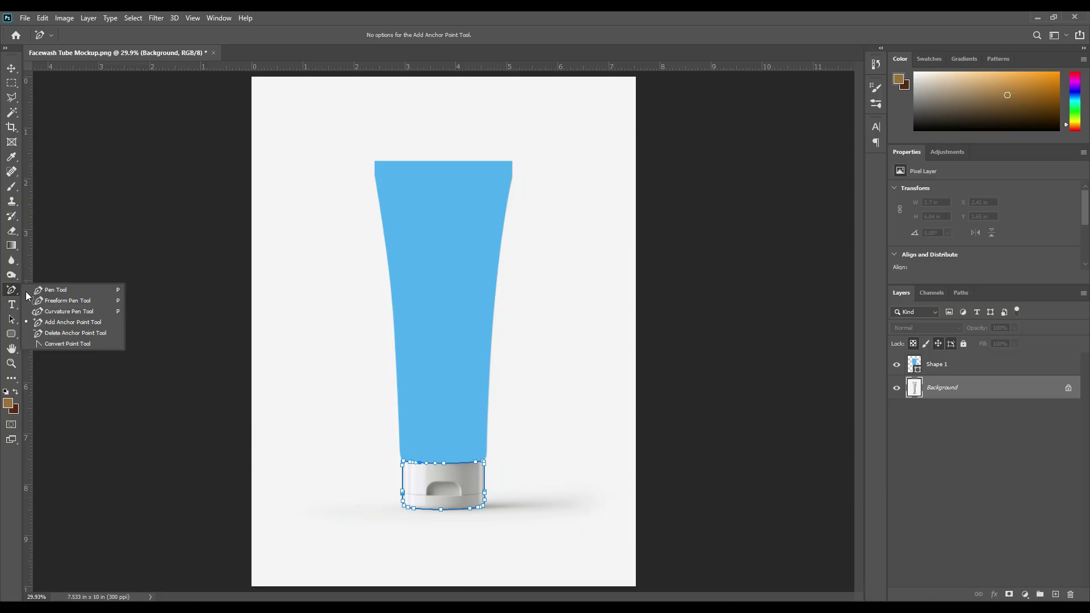
pyautogui.click(61, 290)
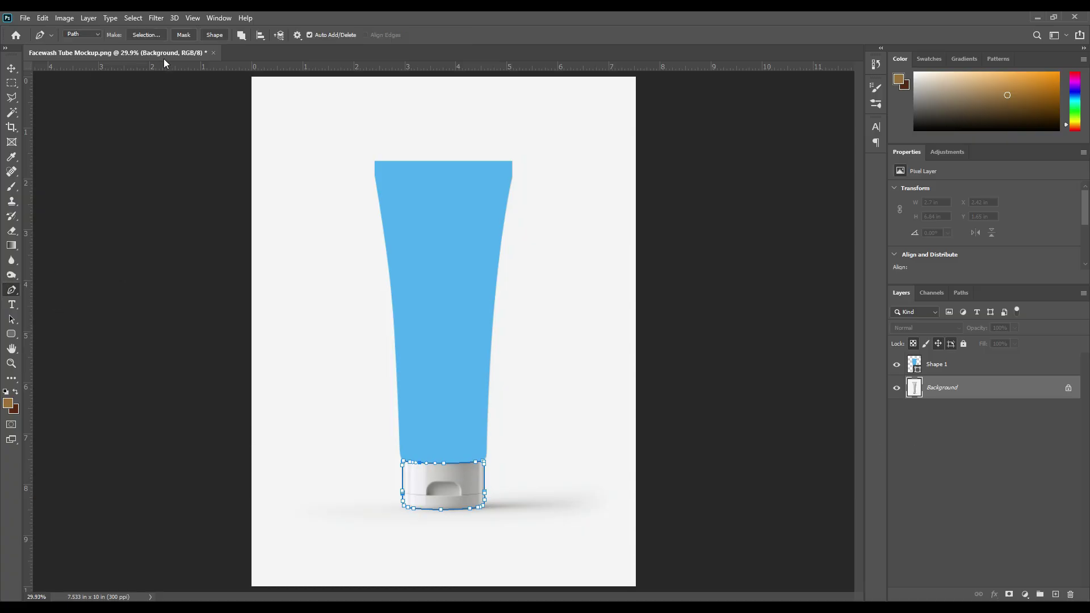
pyautogui.click(215, 35)
# - Recolor the cap's shape layer, Shape 2, magenta (#ac2a8f)
pyautogui.click(945, 410)
pyautogui.click(944, 392)
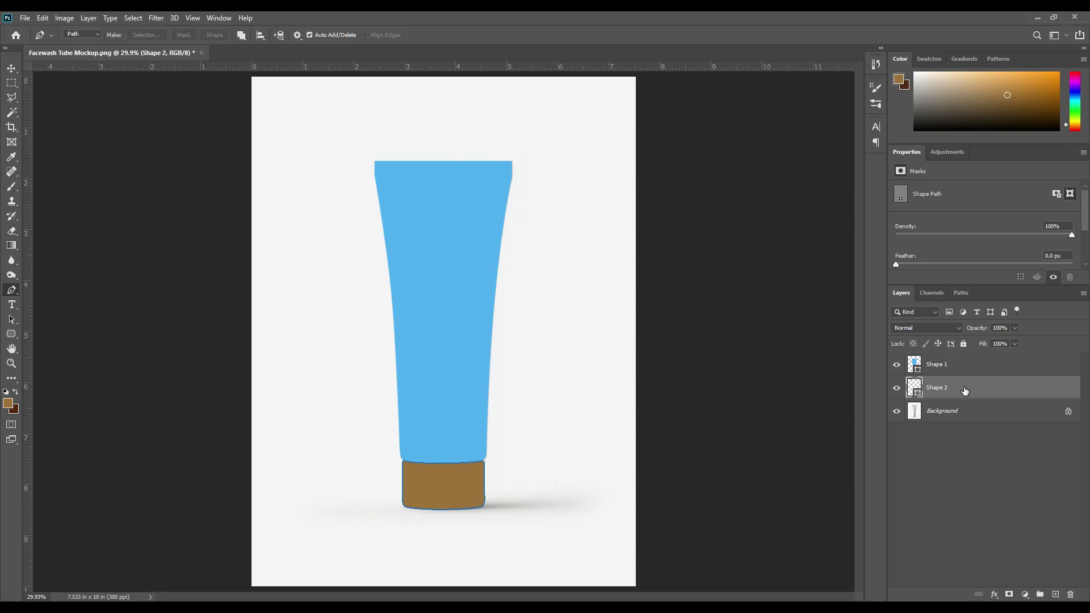
pyautogui.click(946, 410)
pyautogui.doubleClick(917, 387)
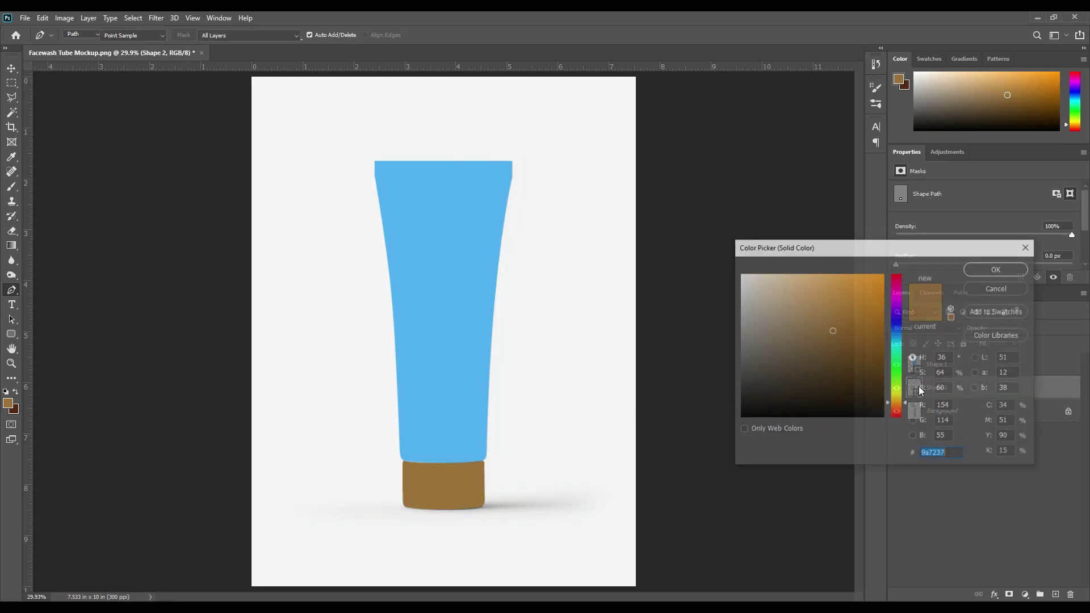
pyautogui.click(832, 325)
pyautogui.moveTo(897, 321); pyautogui.dragTo(896, 293)
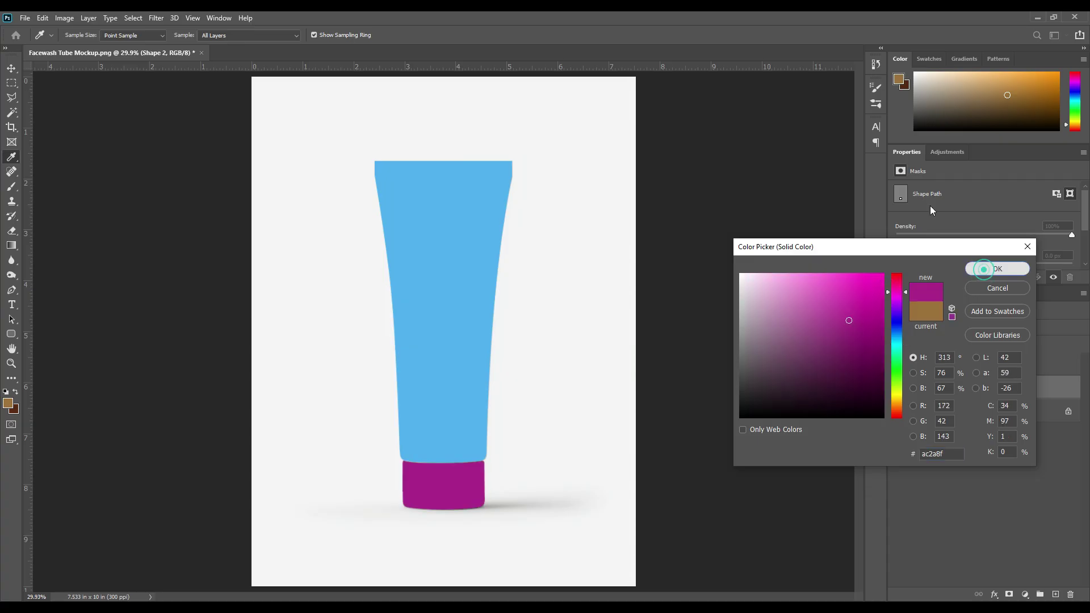
pyautogui.click(997, 269)
# - Hide the Shape 1 and Shape 2 layers and select the Background layer
pyautogui.click(954, 413)
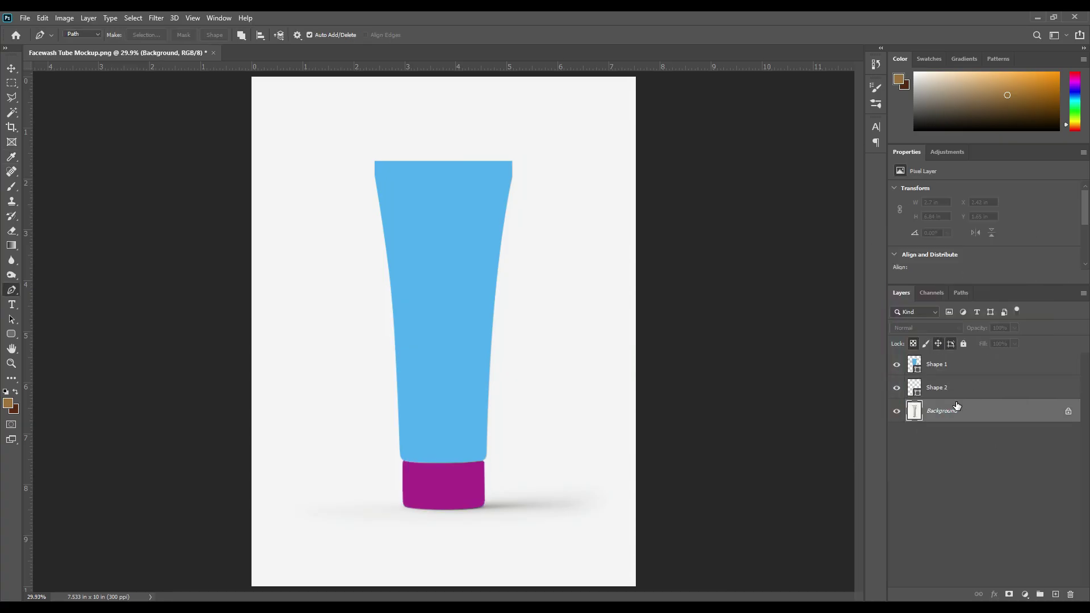
pyautogui.click(937, 363)
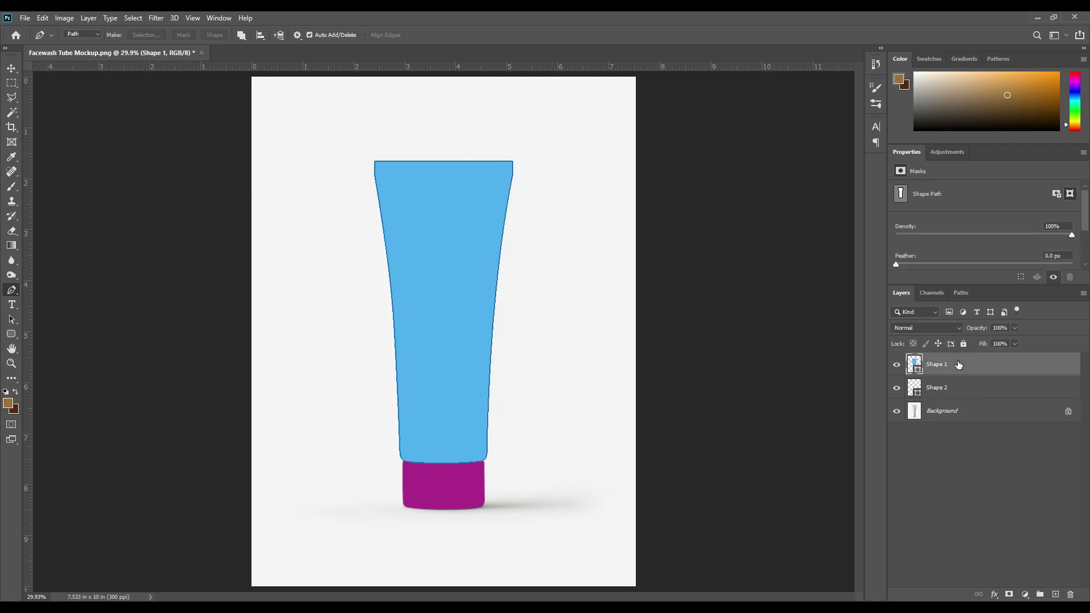
pyautogui.click(896, 363)
pyautogui.click(896, 387)
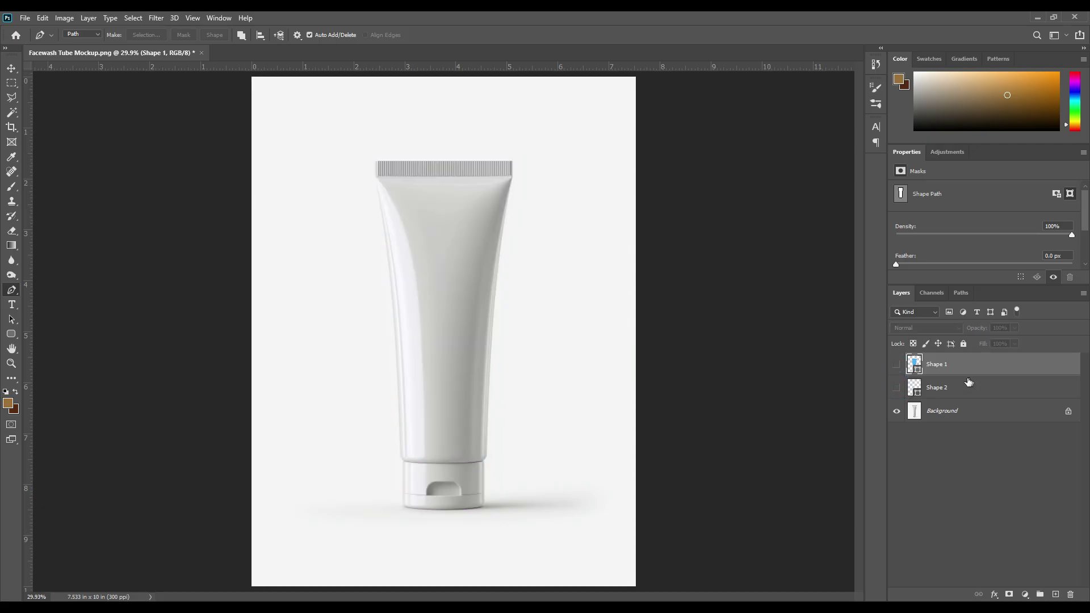
pyautogui.click(958, 389)
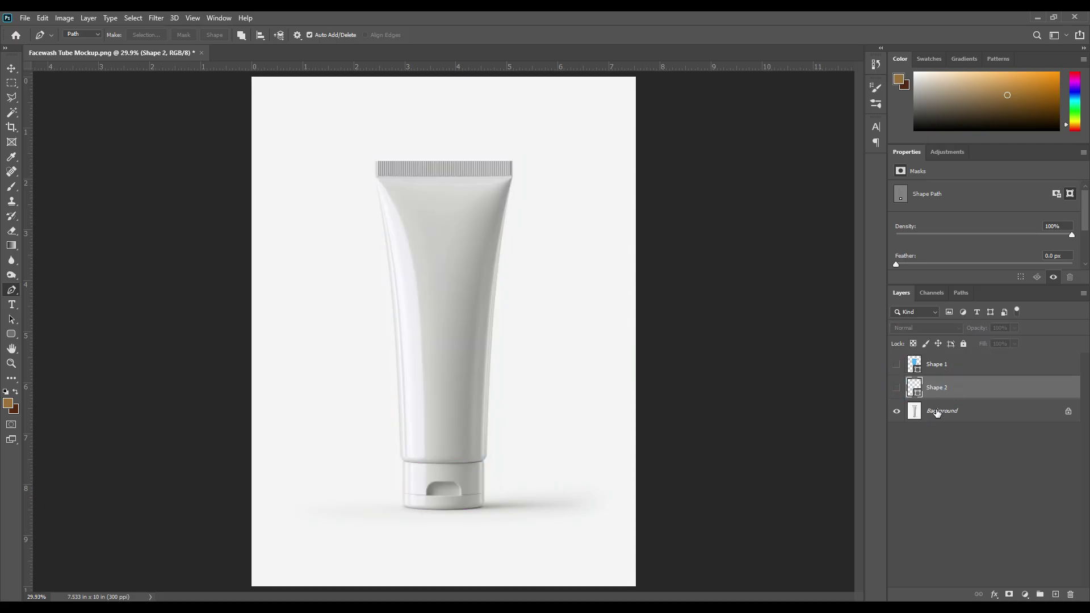
pyautogui.click(973, 412)
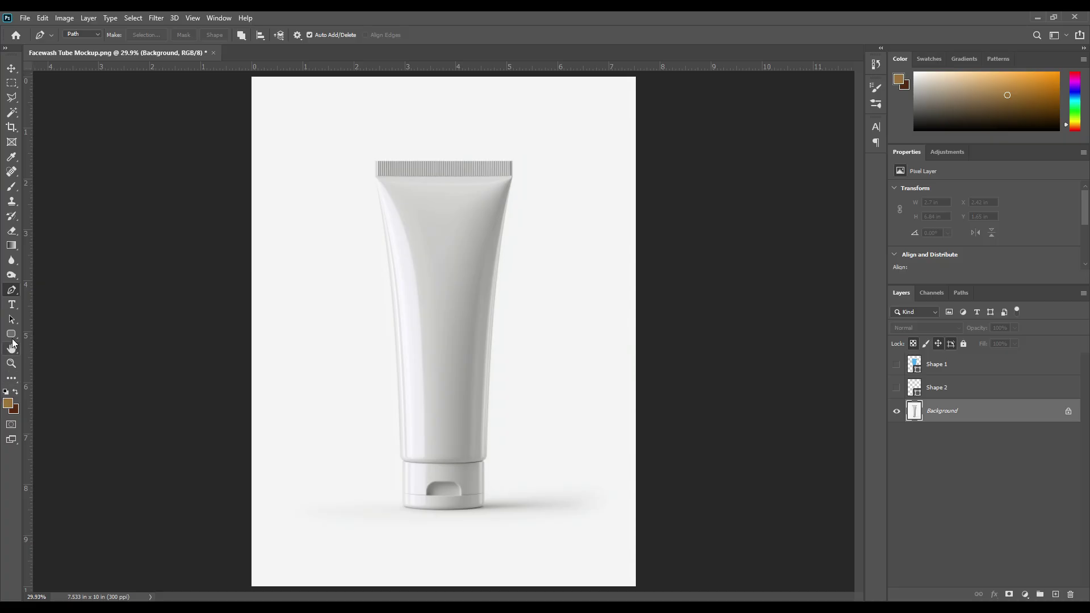
# - Draw a rectangle about 826 by 1782 px that covers the tube body down to the cap's seam
pyautogui.click(12, 338)
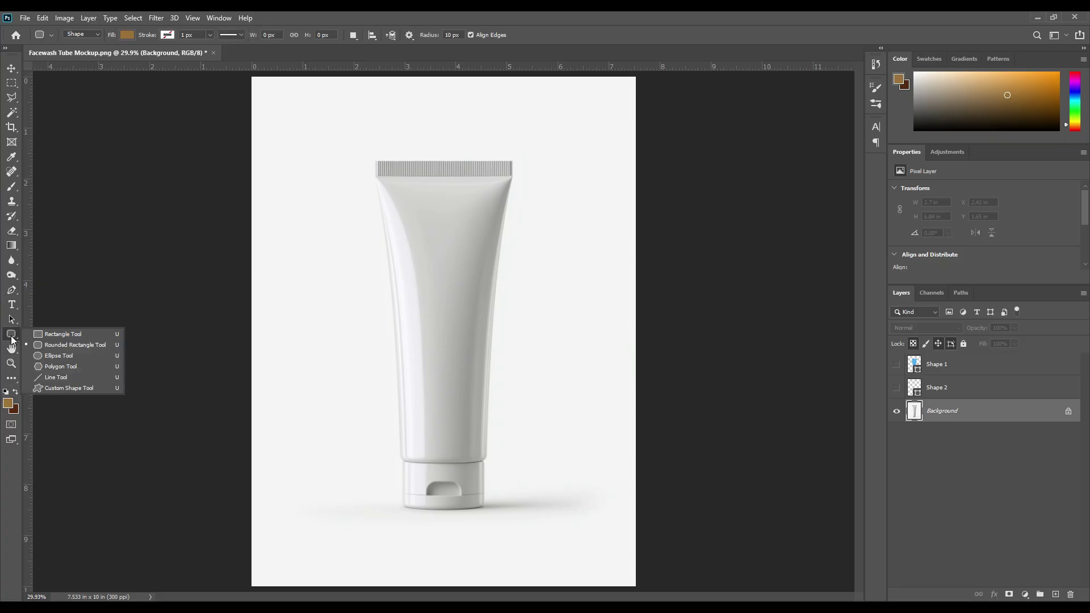
pyautogui.click(60, 335)
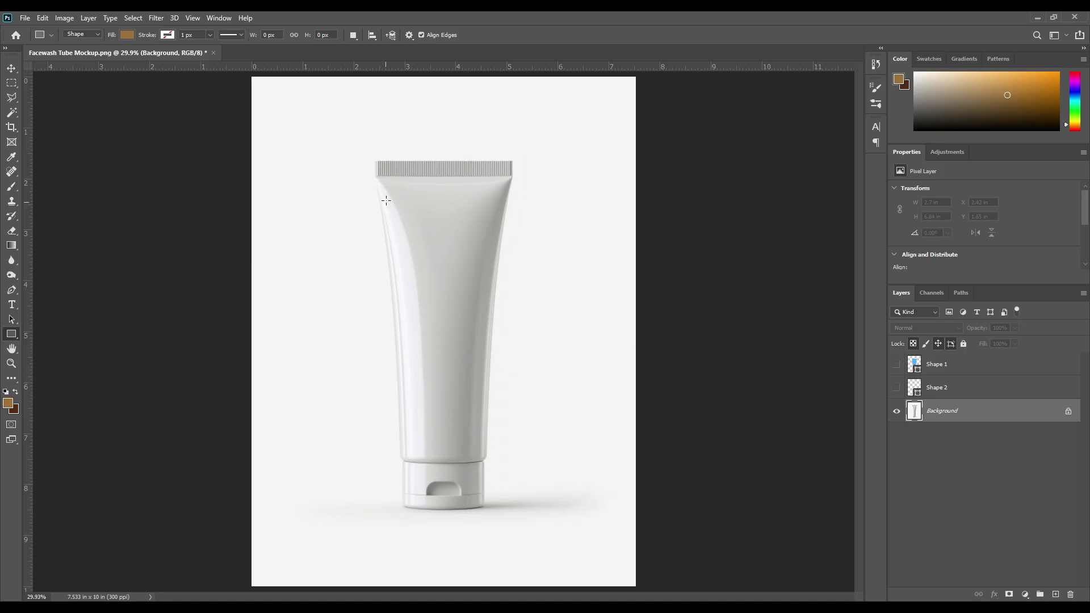
pyautogui.moveTo(374, 159); pyautogui.dragTo(514, 462)
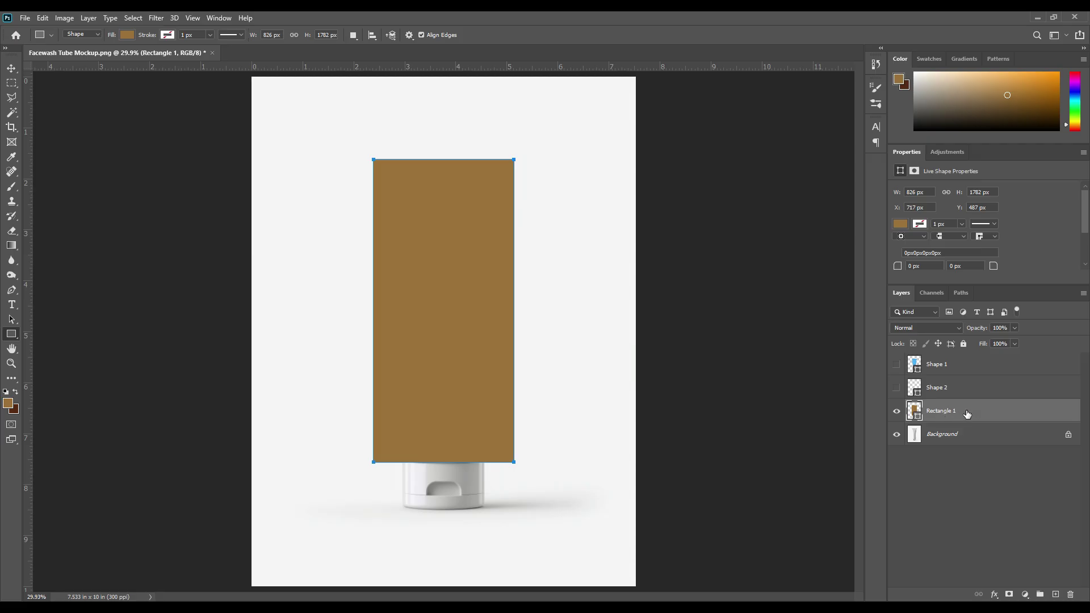
# - Rename the rectangle layer as "Smart object" and convert it to a smart object
pyautogui.doubleClick(944, 415)
pyautogui.write('Sam')
pyautogui.write('mart object')
pyautogui.press('Return')
pyautogui.rightClick(969, 410)
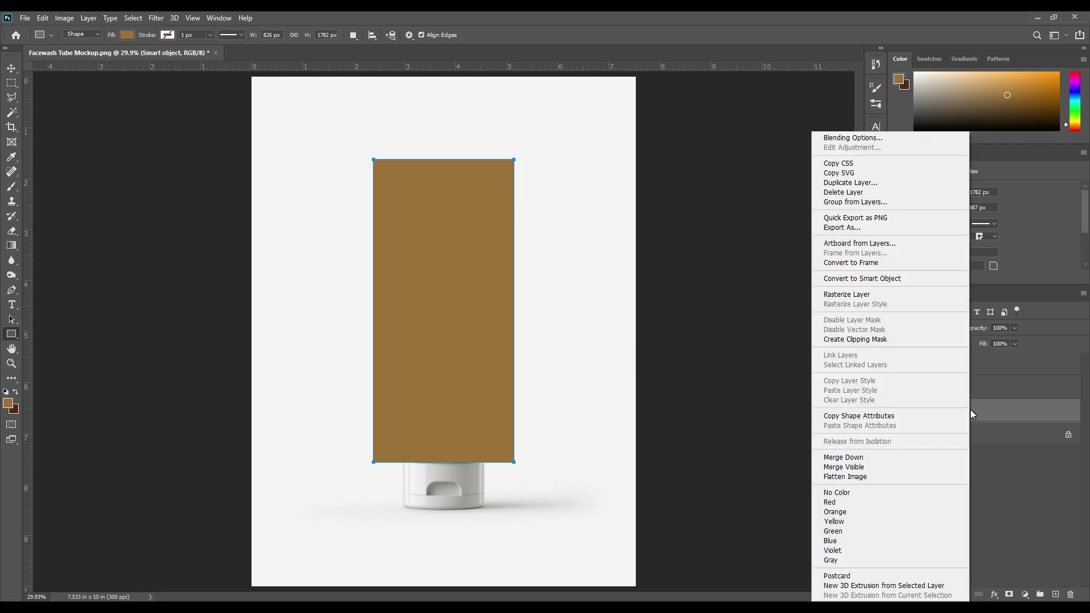
pyautogui.click(873, 280)
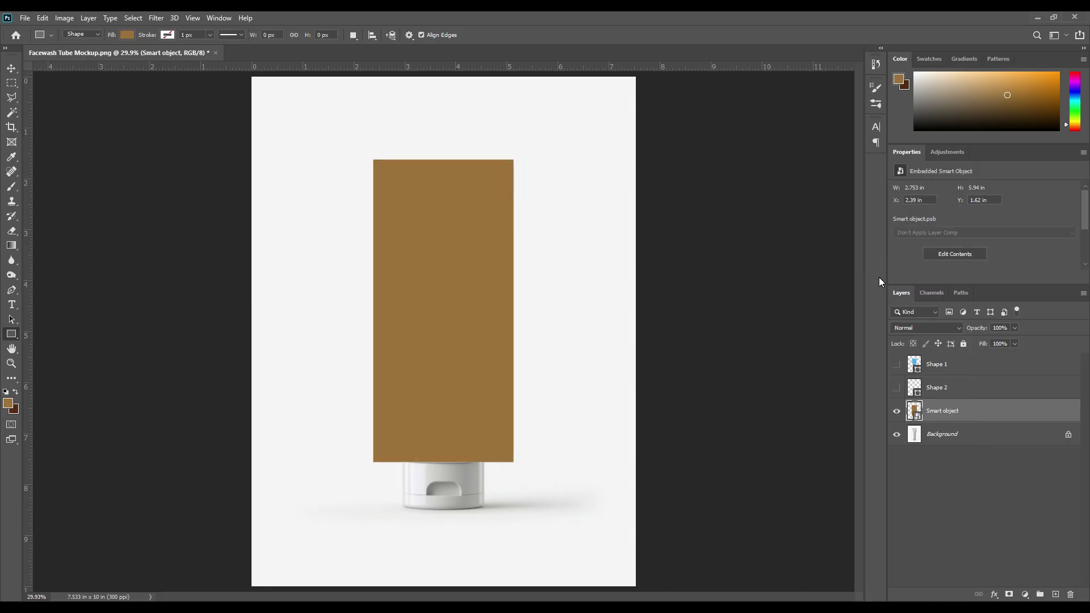
# - Lower the Smart object layer's opacity to 33% and distort its two bottom corners inward to follow the tube's taper
pyautogui.moveTo(981, 332); pyautogui.dragTo(972, 332)
pyautogui.click(976, 332)
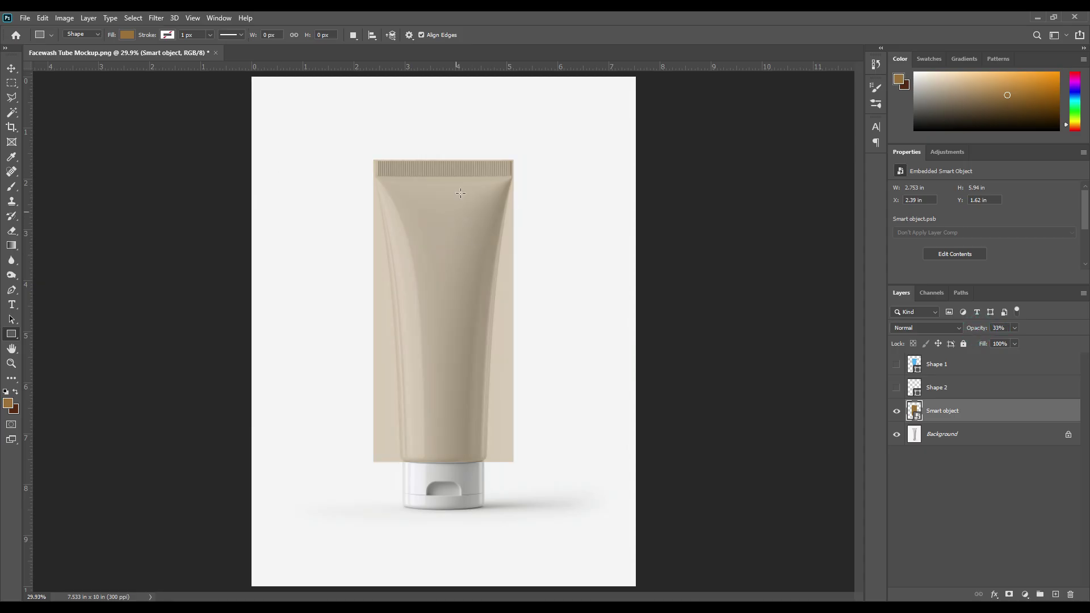
pyautogui.click(12, 68)
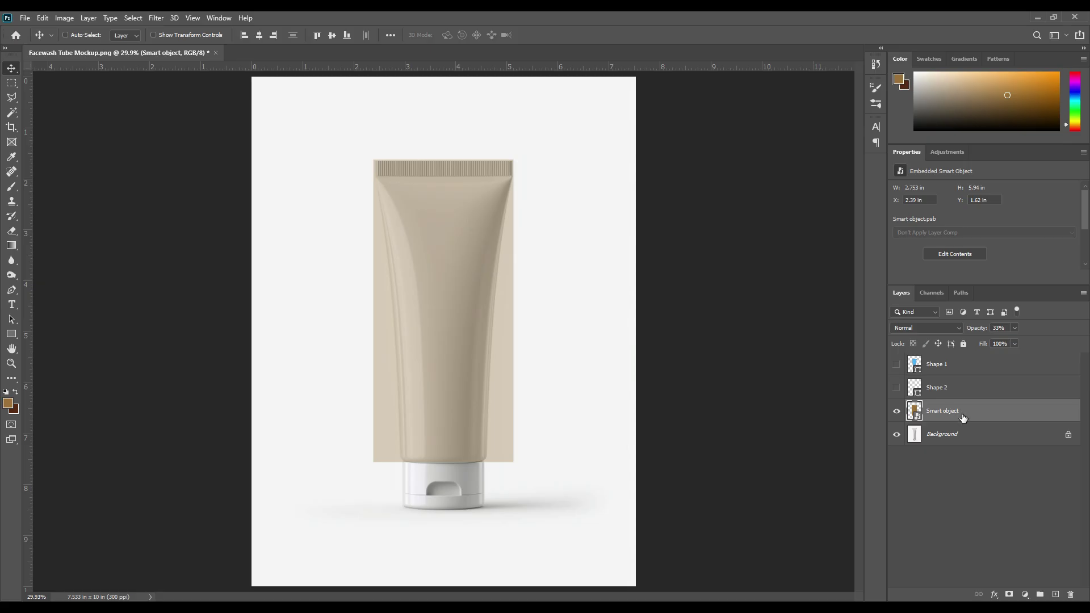
pyautogui.hotkey('ctrl', 't')
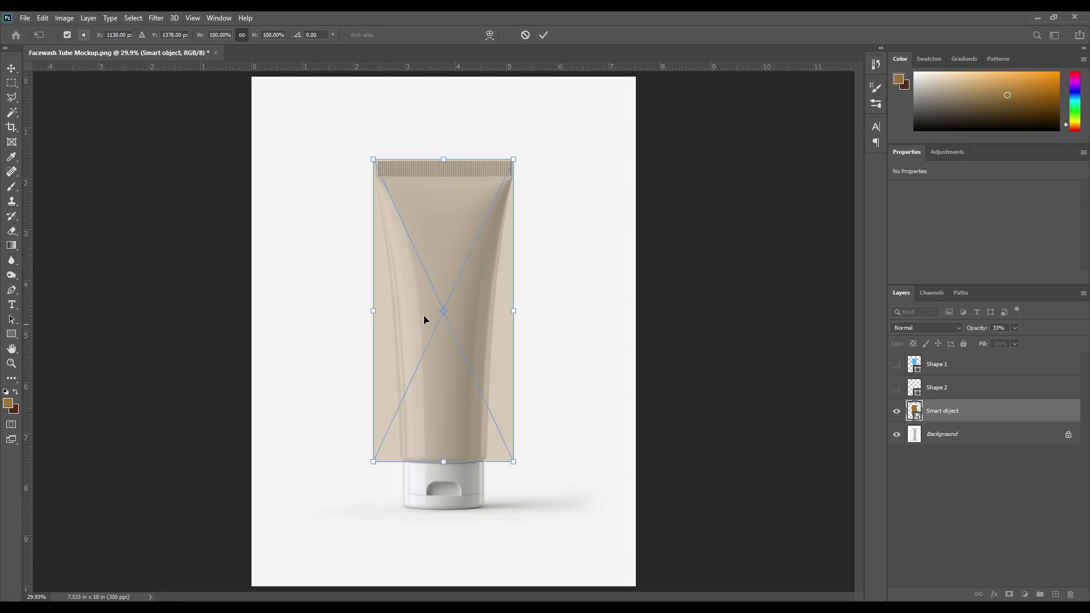
pyautogui.rightClick(441, 236)
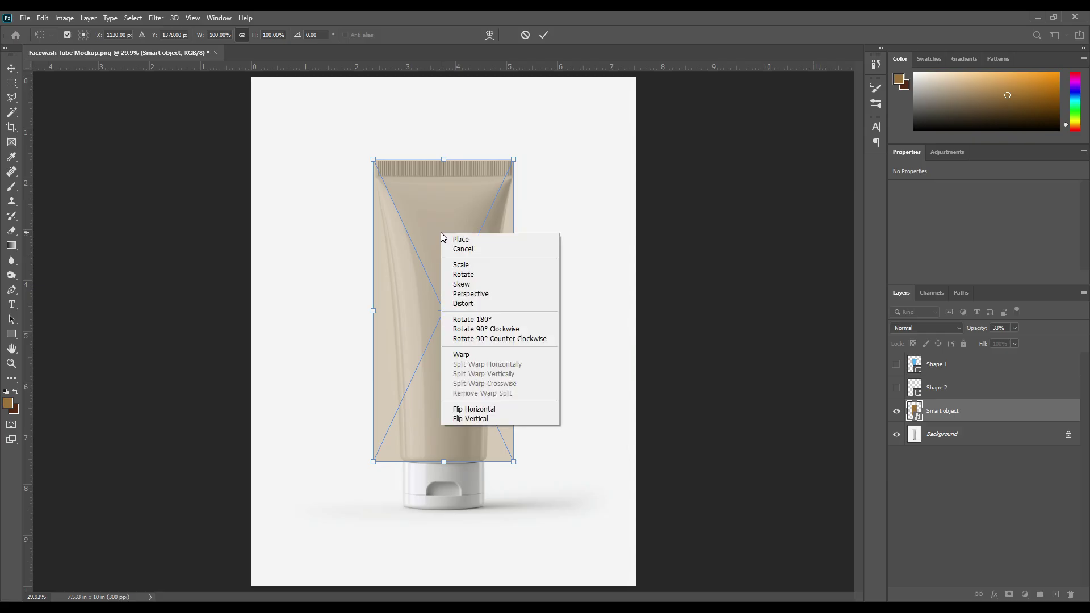
pyautogui.click(472, 305)
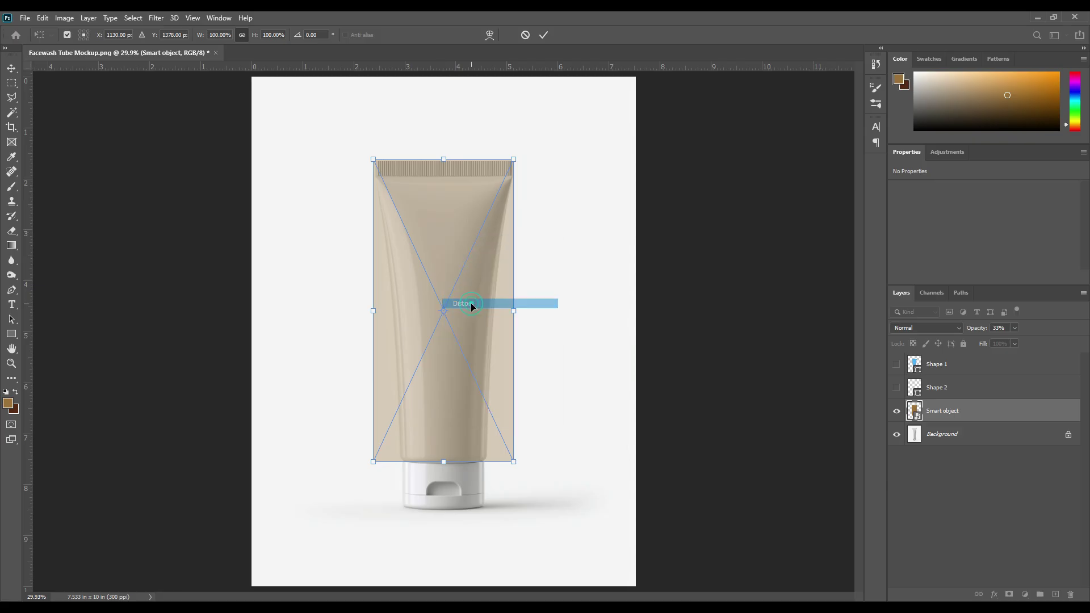
pyautogui.moveTo(514, 462); pyautogui.dragTo(494, 462)
pyautogui.moveTo(373, 463); pyautogui.dragTo(385, 463)
pyautogui.moveTo(495, 463); pyautogui.dragTo(499, 463)
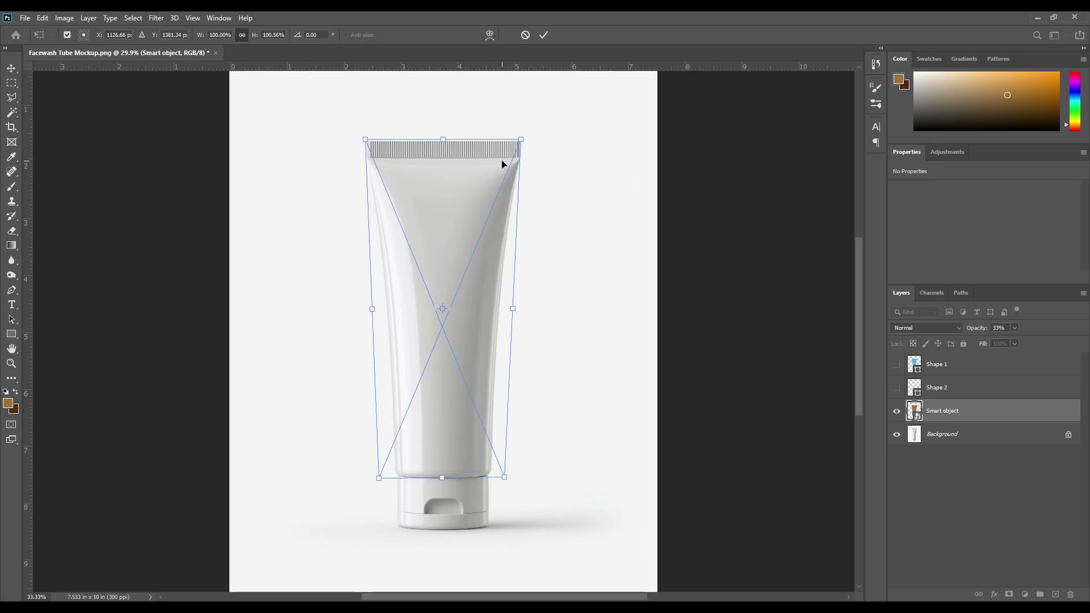
# - Nudge the distortion's top-right corner slightly outward to cover the corner of the tube's crimped end
pyautogui.hotkey('ctrl', '+')
pyautogui.hotkey('ctrl', '+')
pyautogui.moveTo(611, 138); pyautogui.dragTo(627, 301)
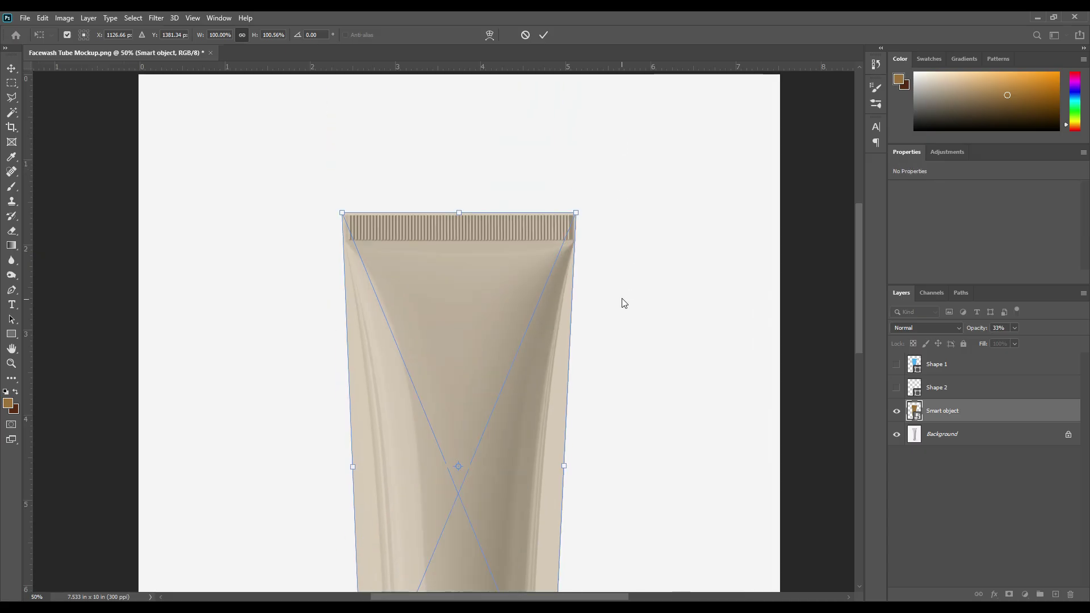
pyautogui.hotkey('ctrl', '+')
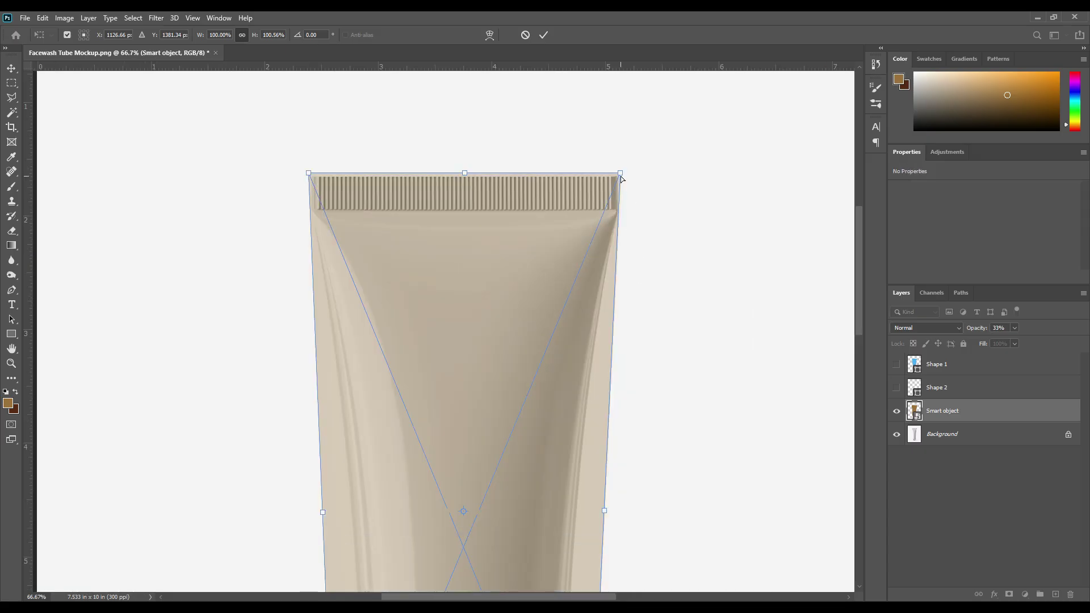
pyautogui.moveTo(621, 176); pyautogui.dragTo(622, 174)
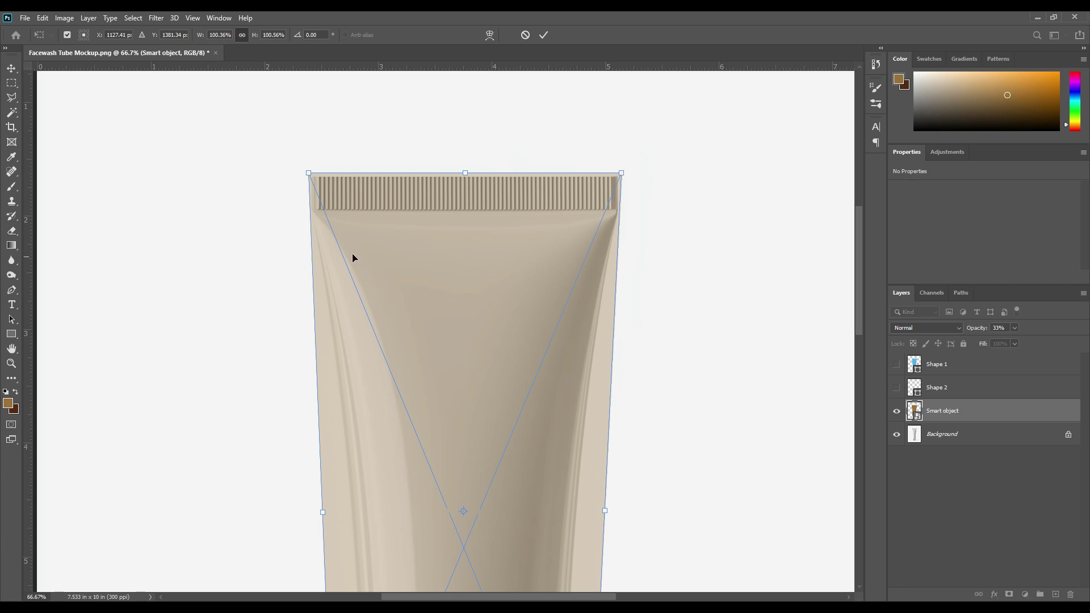
pyautogui.hotkey('ctrl', '0')
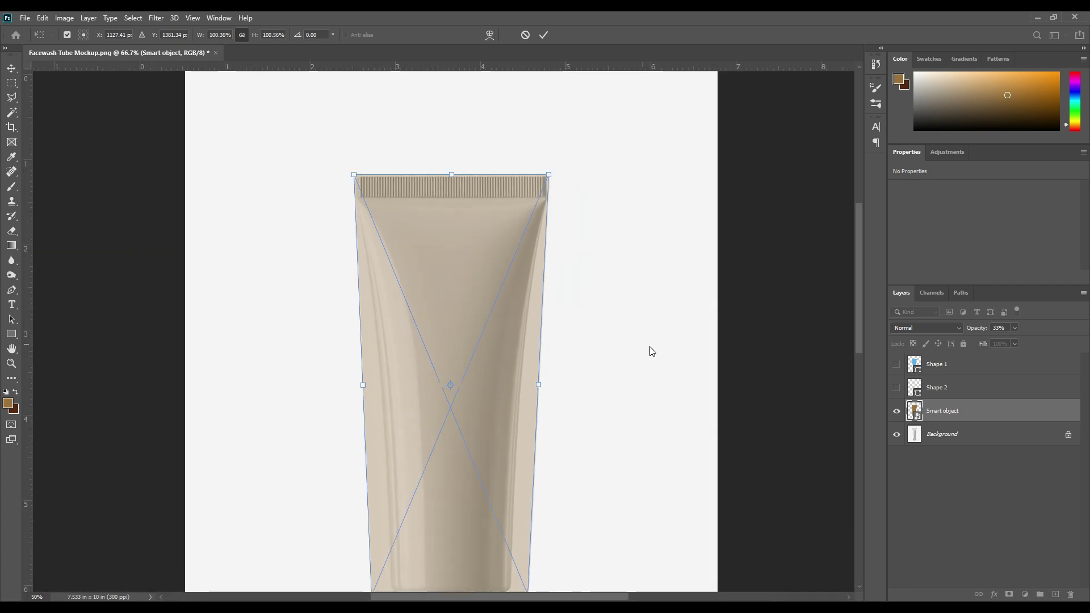
# - Warp the smart object with the Arc Lower style at a bend of 19.5 and apply the transformation
pyautogui.rightClick(445, 240)
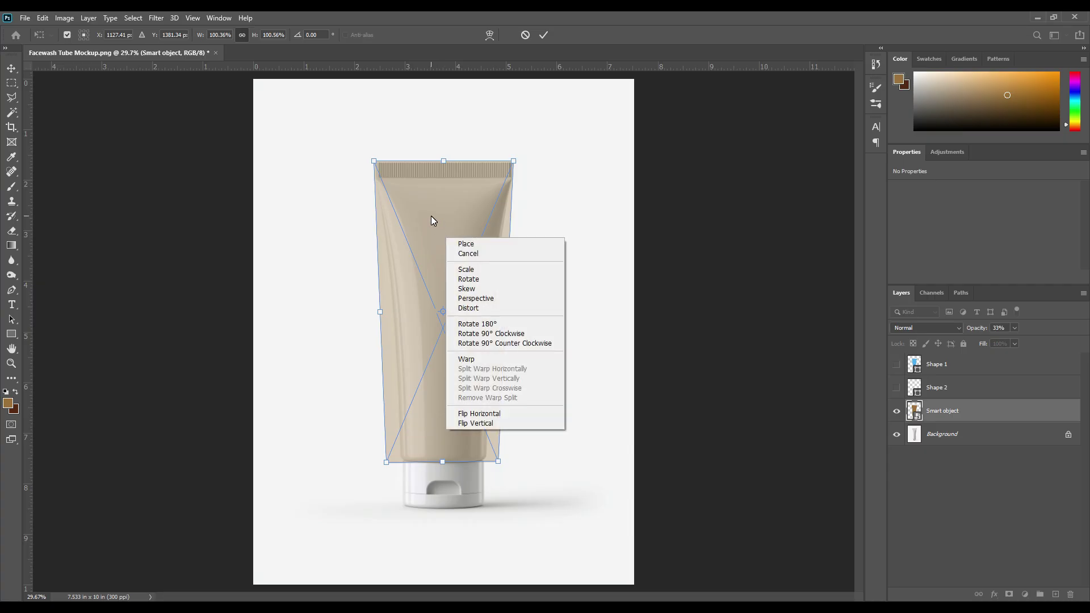
pyautogui.click(431, 216)
pyautogui.rightClick(441, 200)
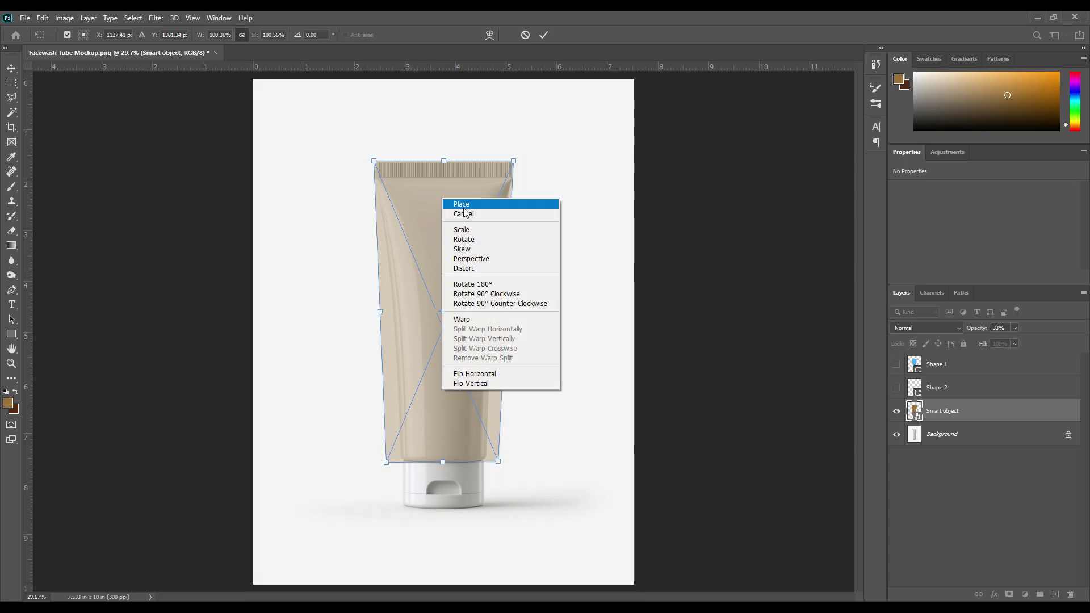
pyautogui.click(471, 320)
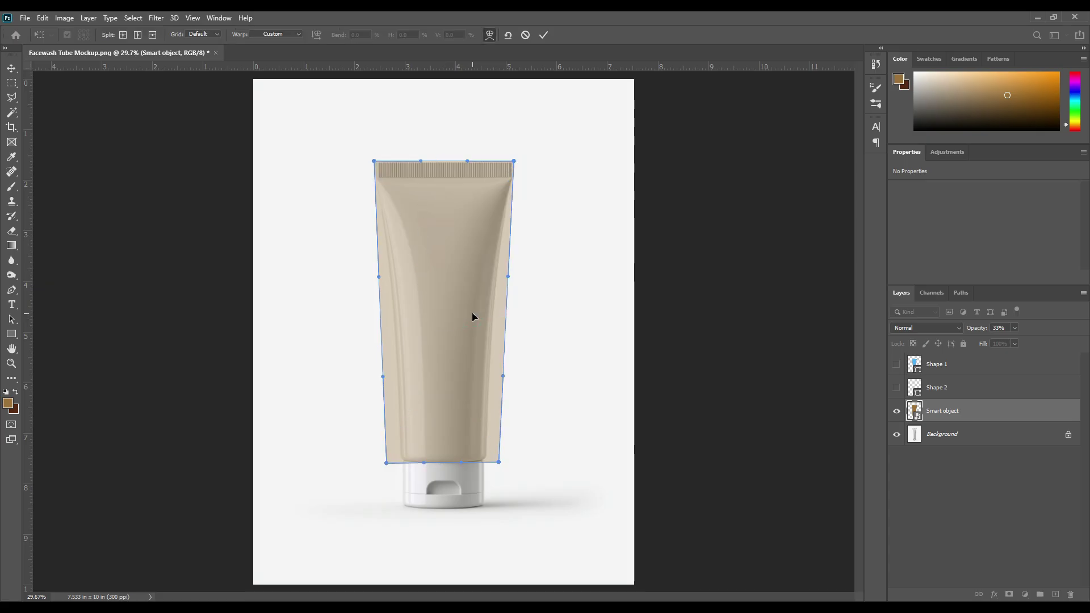
pyautogui.click(272, 34)
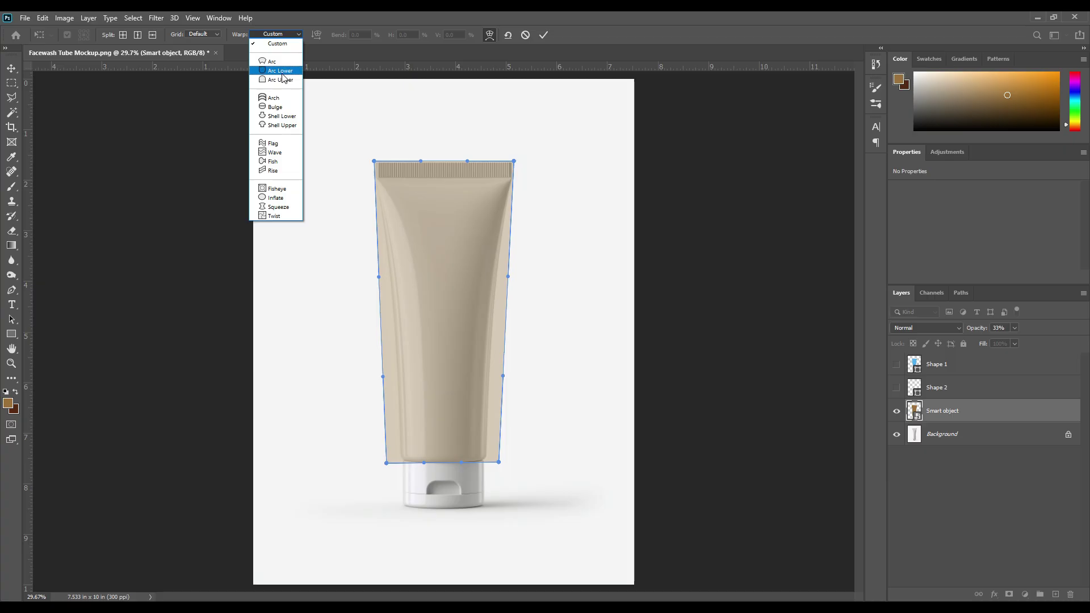
pyautogui.click(283, 72)
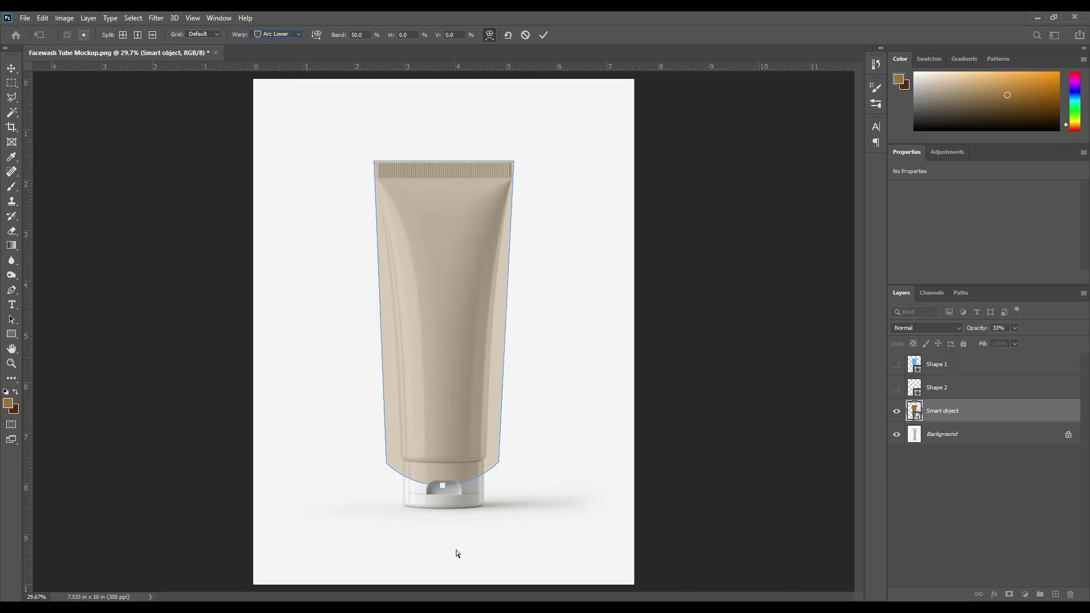
pyautogui.moveTo(443, 489); pyautogui.dragTo(444, 474)
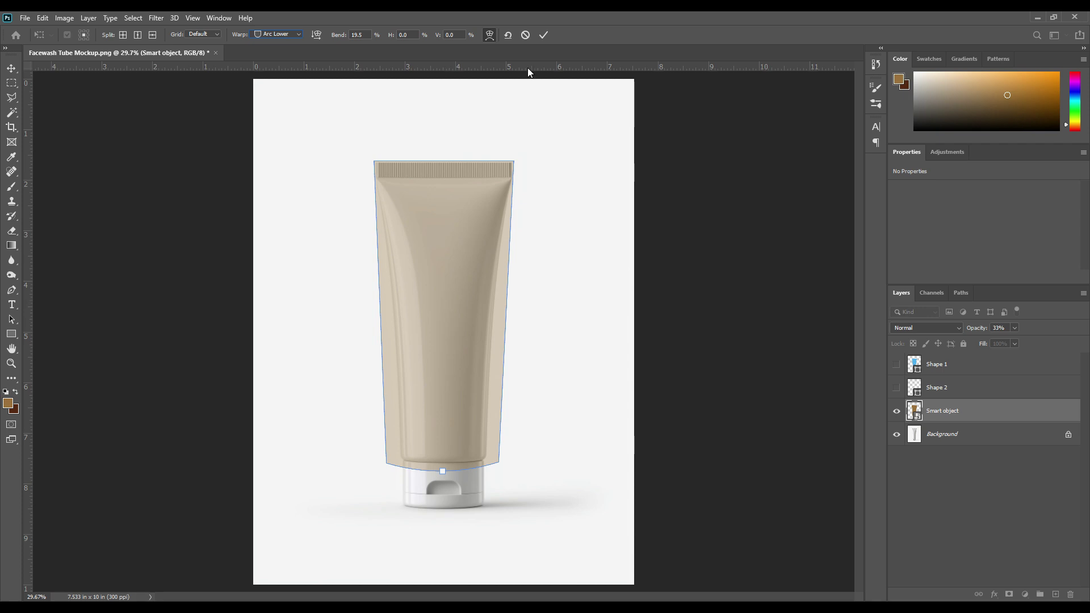
pyautogui.click(543, 35)
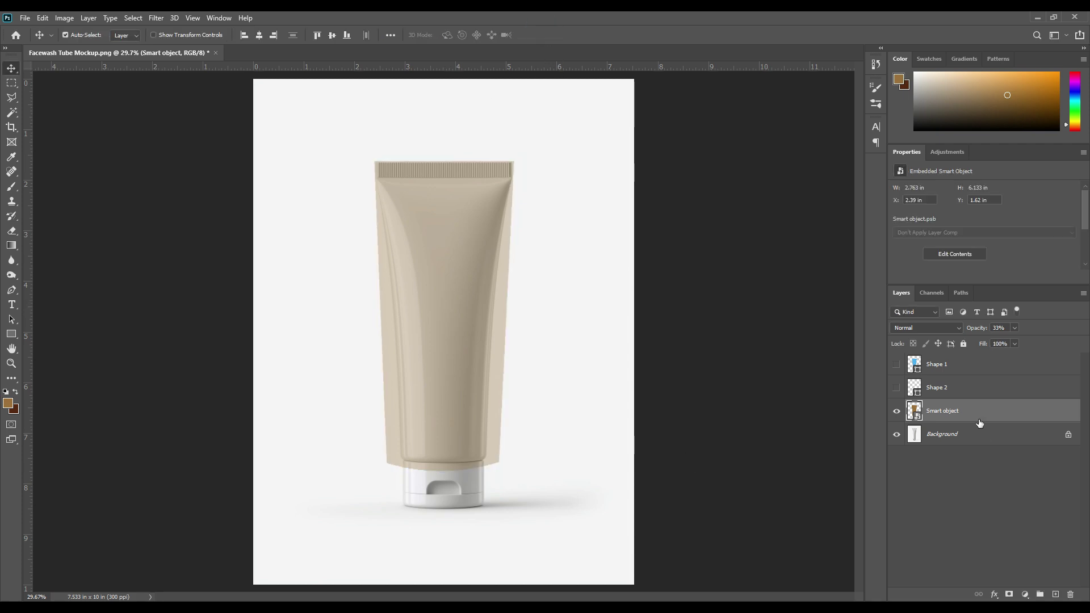
# - Restore the Smart object layer's opacity to 100% and mask it with the outline of Shape 1
pyautogui.moveTo(973, 332); pyautogui.dragTo(0, 332)
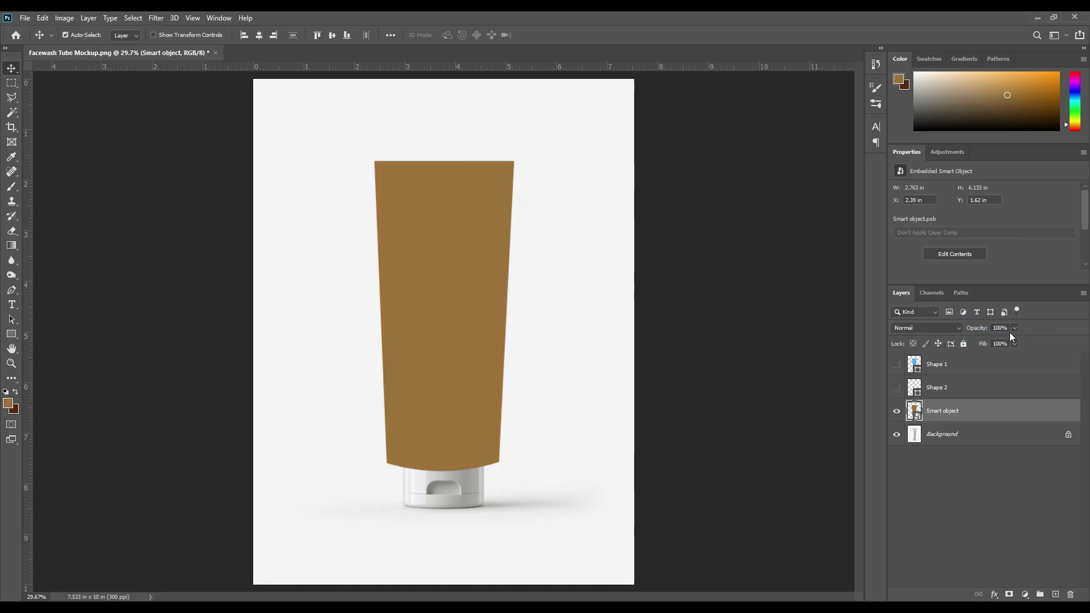
pyautogui.click(976, 410)
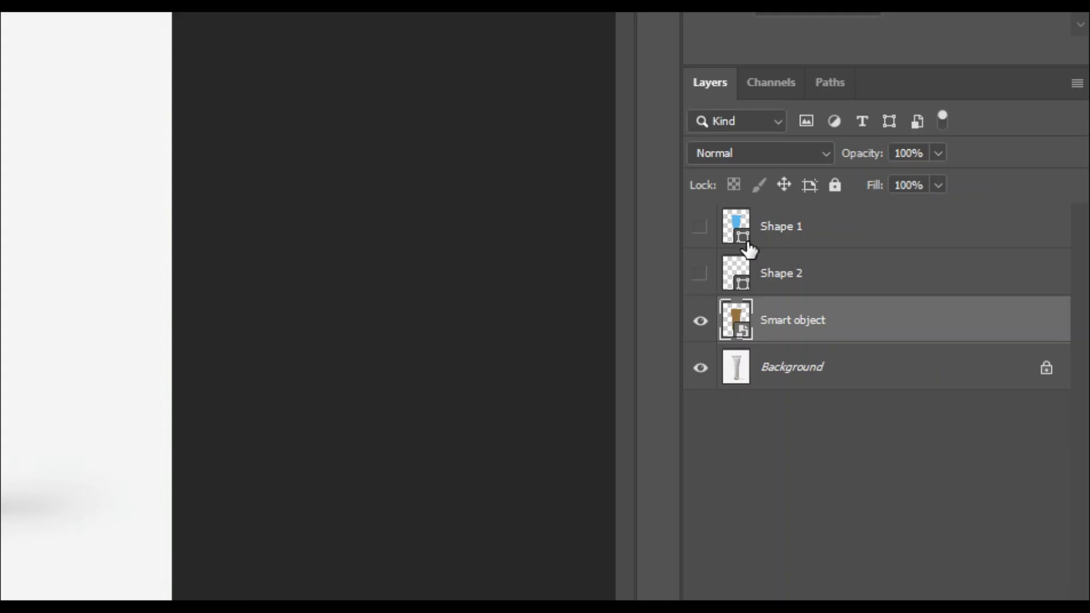
pyautogui.moveTo(746, 246)
pyautogui.mouseDown()
pyautogui.moveTo(768, 223)
pyautogui.moveTo(741, 234)
pyautogui.moveTo(738, 248)
pyautogui.moveTo(743, 241)
pyautogui.mouseUp()
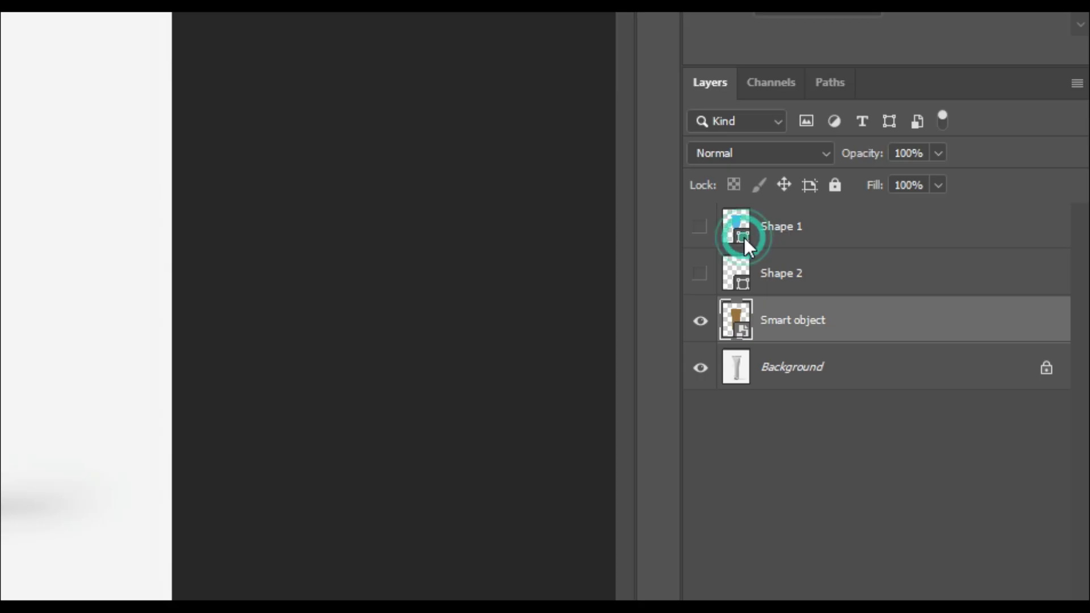
pyautogui.moveTo(745, 244); pyautogui.dragTo(743, 245)
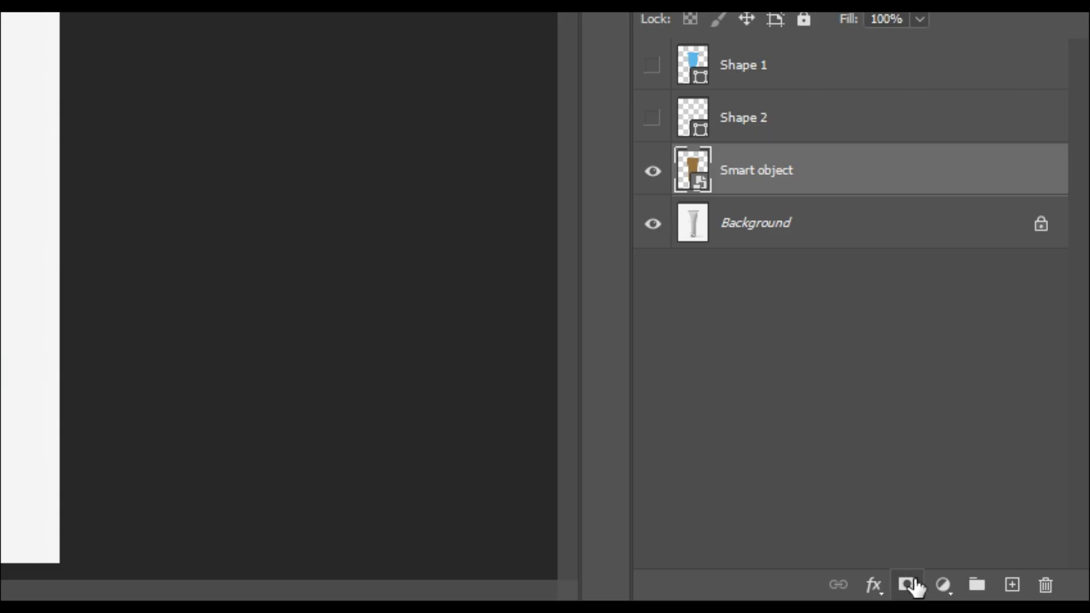
pyautogui.click(910, 582)
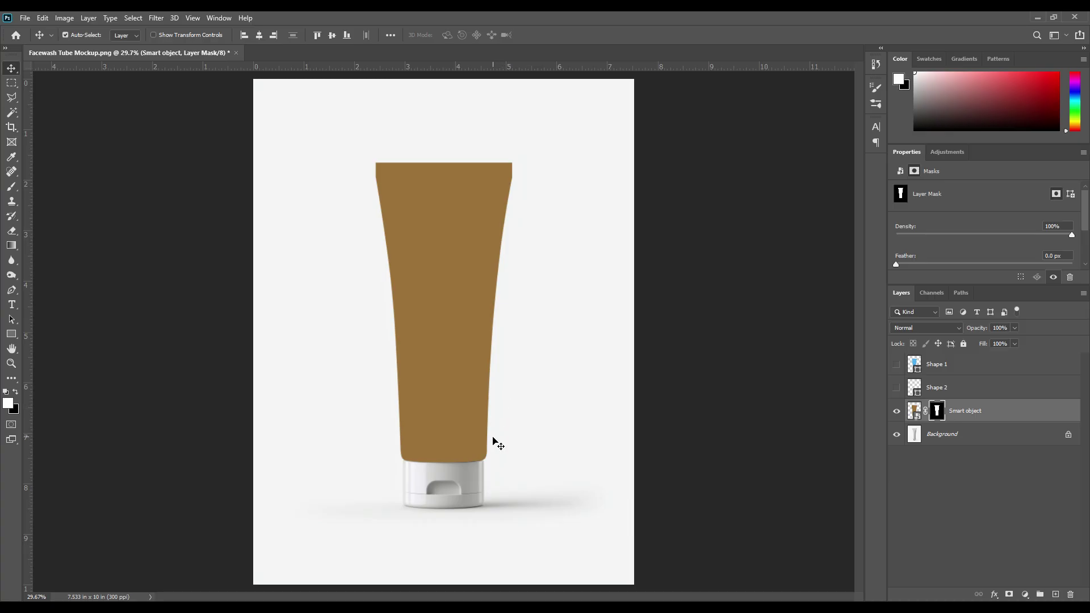
pyautogui.click(972, 419)
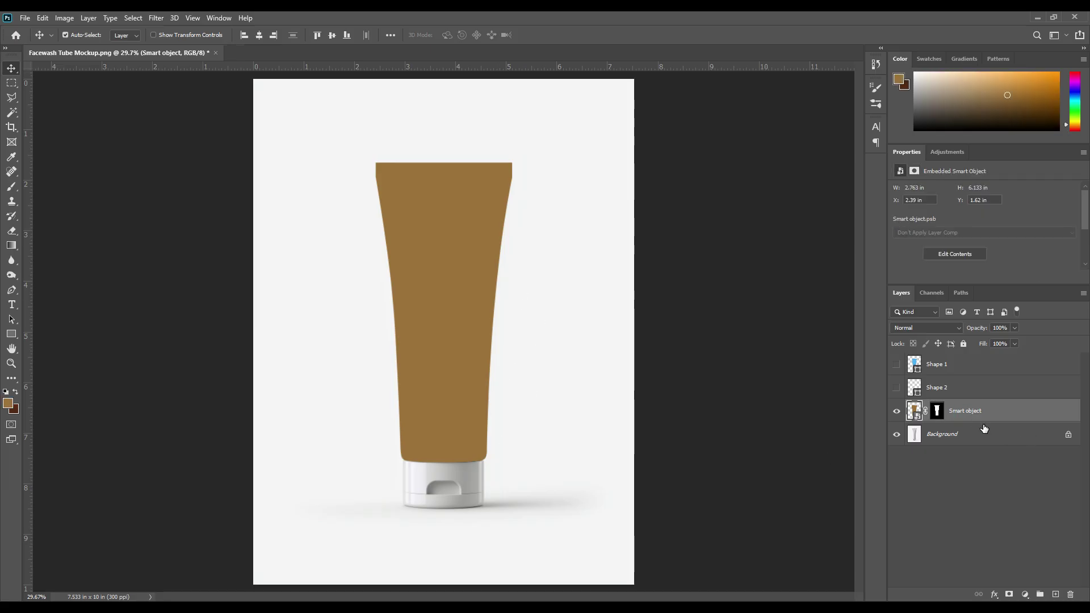
# - Add a green (#327e00) solid color fill layer above the Background, masked to the cap outline of Shape 2
pyautogui.click(940, 435)
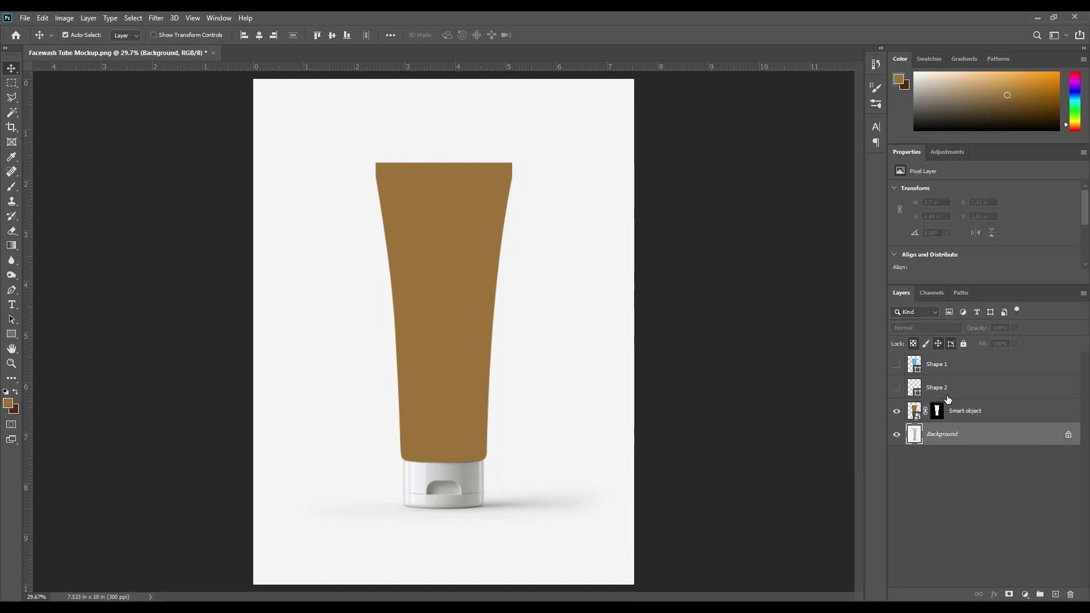
pyautogui.press('ctrl')
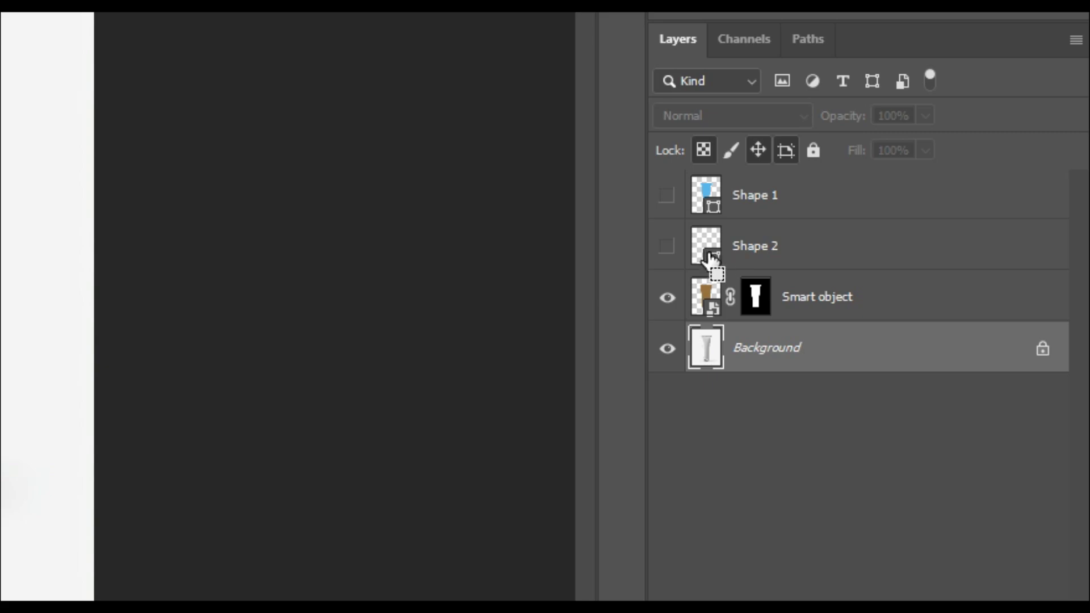
pyautogui.keyDown('ctrl'); pyautogui.click(709, 257); pyautogui.keyUp('ctrl')
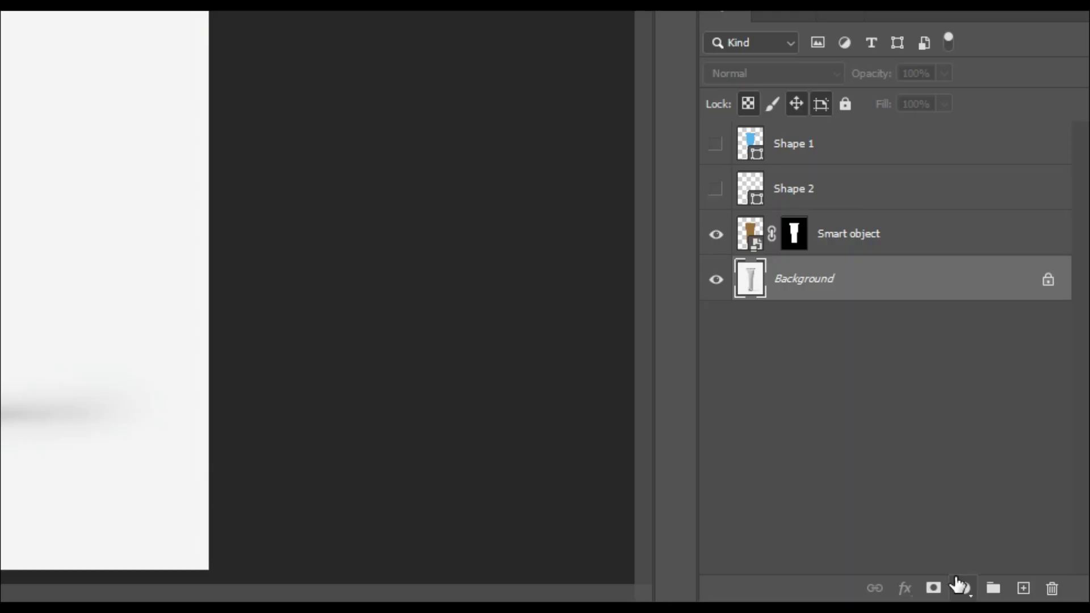
pyautogui.click(963, 589)
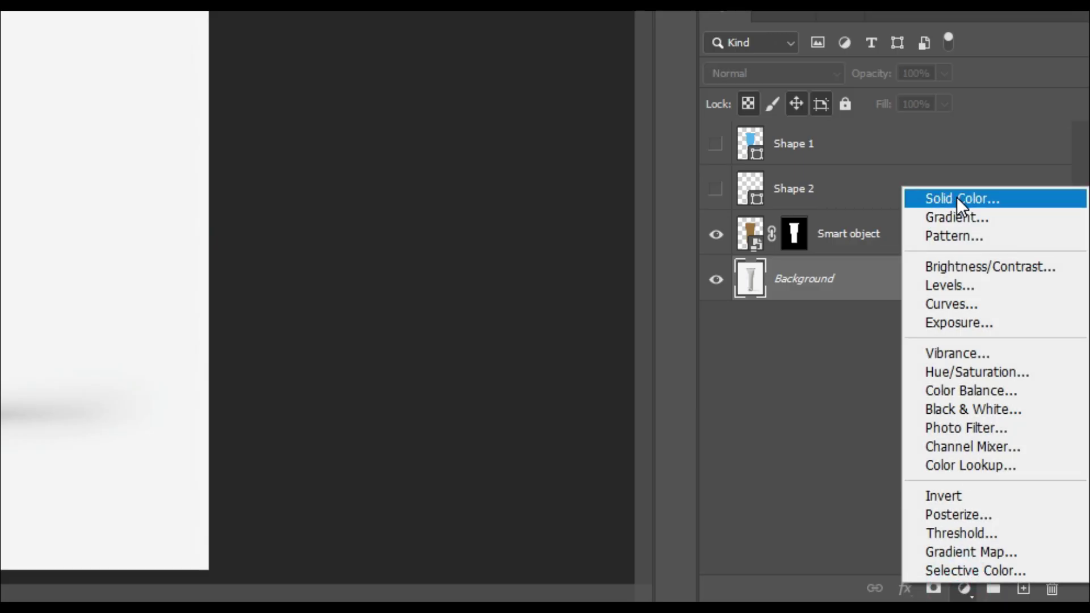
pyautogui.click(956, 198)
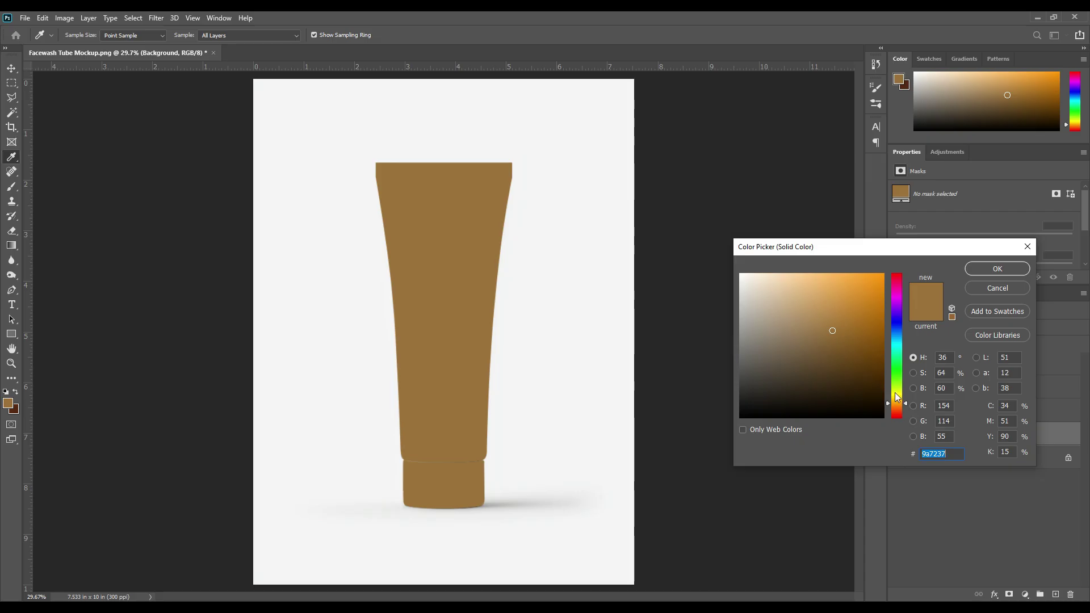
pyautogui.moveTo(897, 398); pyautogui.dragTo(890, 377)
pyautogui.doubleClick(941, 453)
pyautogui.write('327e00')
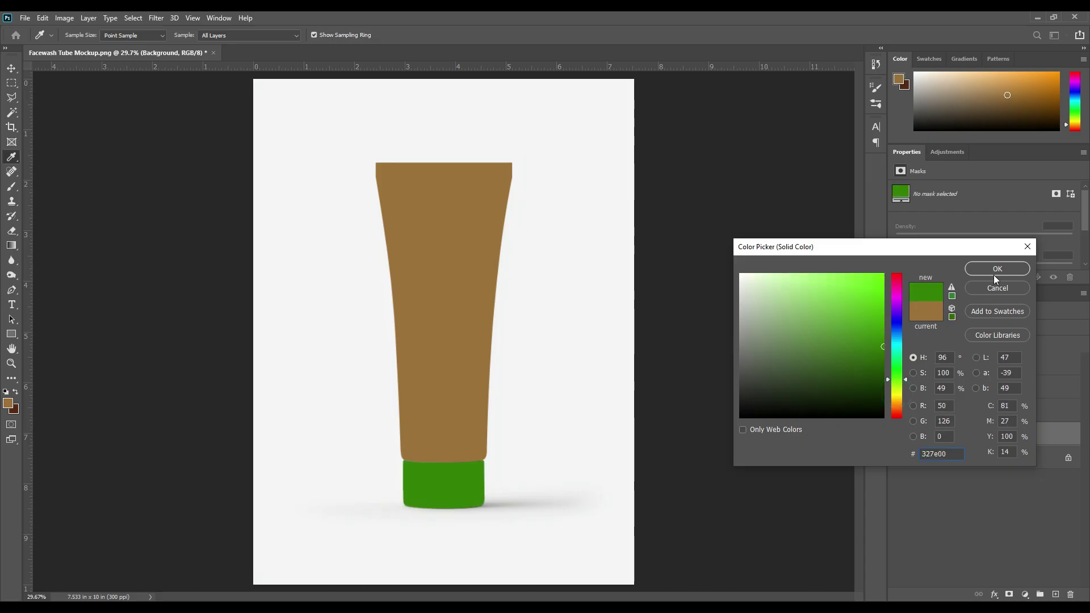
pyautogui.click(997, 269)
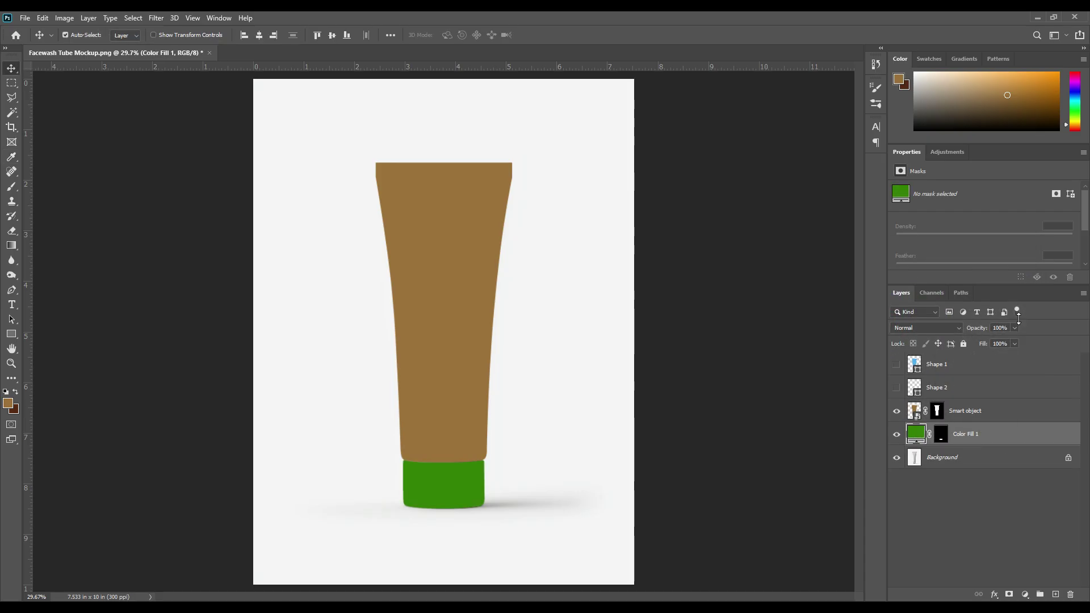
# - Open the contents of the Smart object layer and add a gradient fill layer using the Black, White preset
pyautogui.click(991, 412)
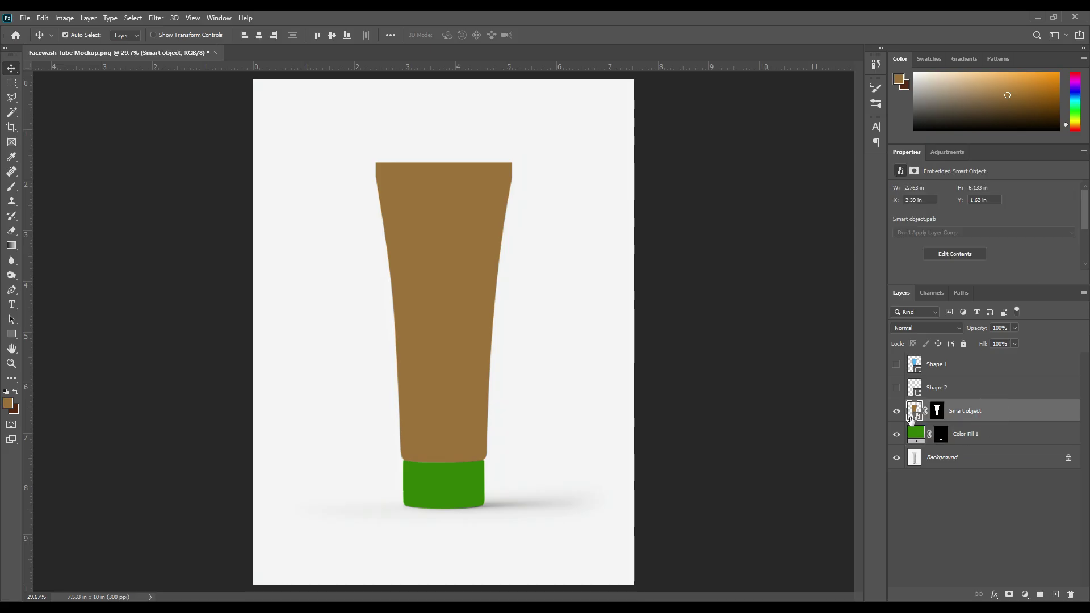
pyautogui.doubleClick(914, 412)
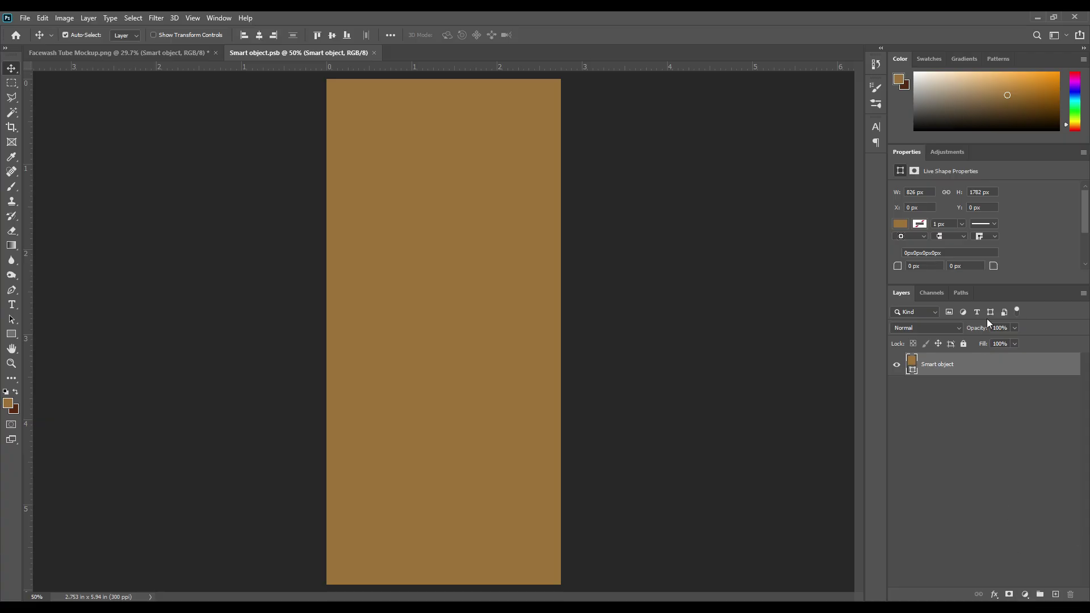
pyautogui.click(1025, 595)
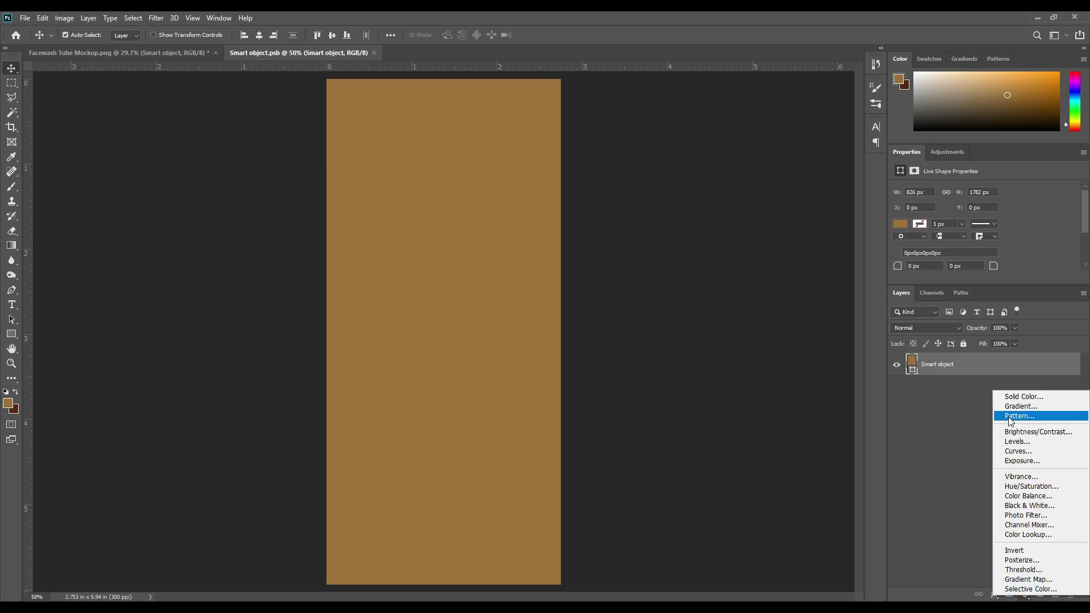
pyautogui.click(1022, 406)
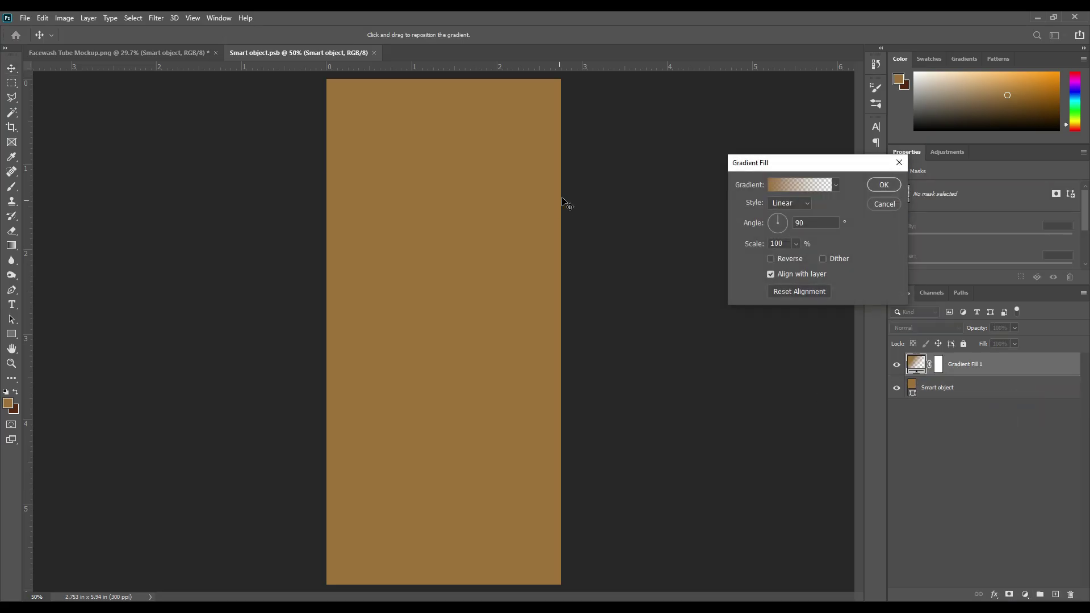
pyautogui.click(834, 186)
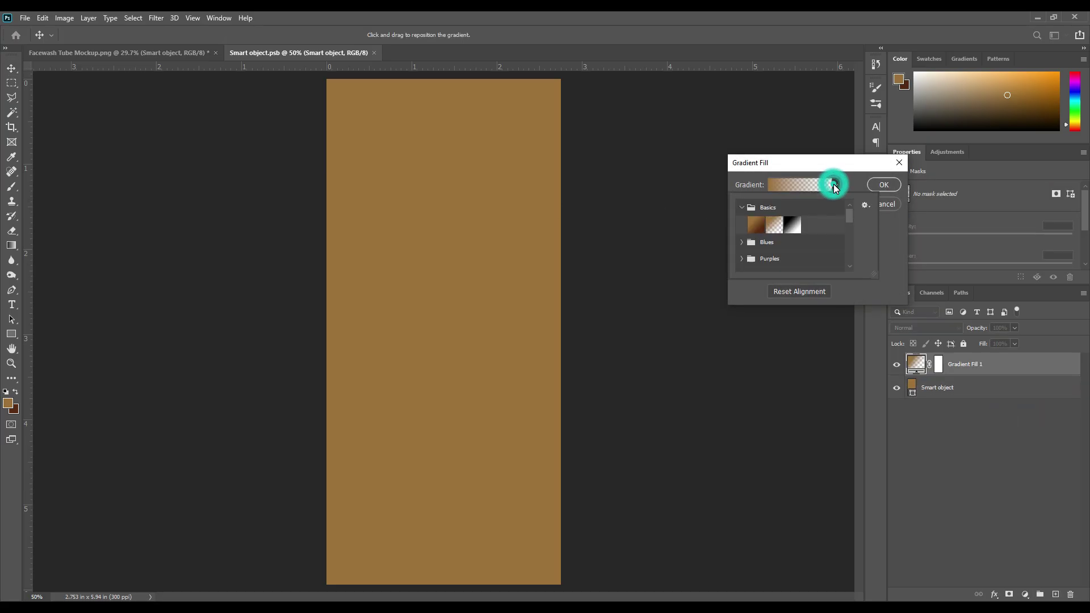
pyautogui.click(797, 224)
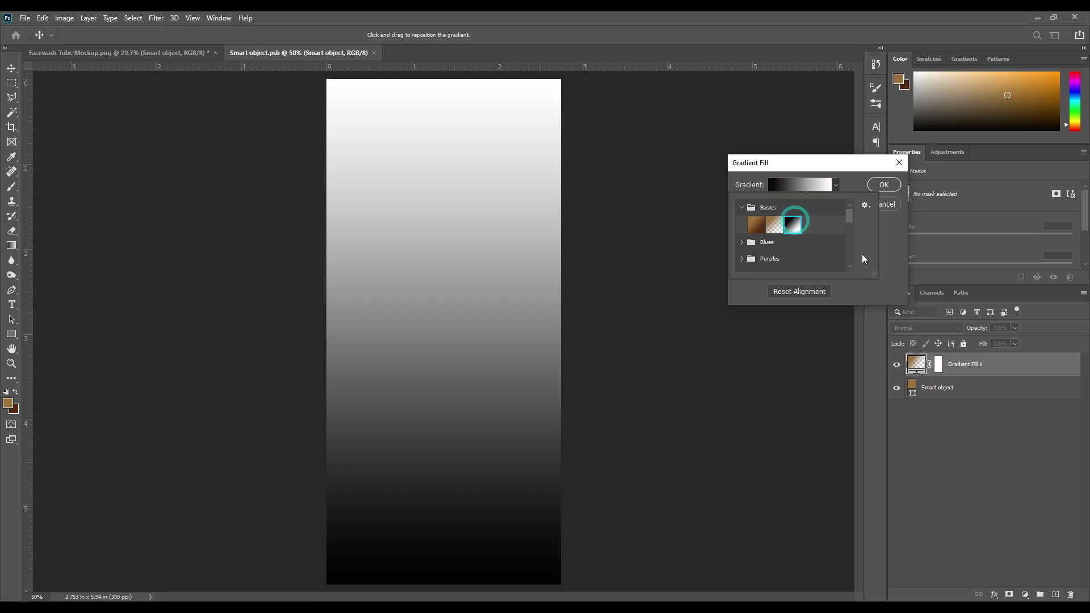
pyautogui.click(893, 229)
# - Change the gradient's black starting color stop to green (#4cbb32)
pyautogui.click(790, 186)
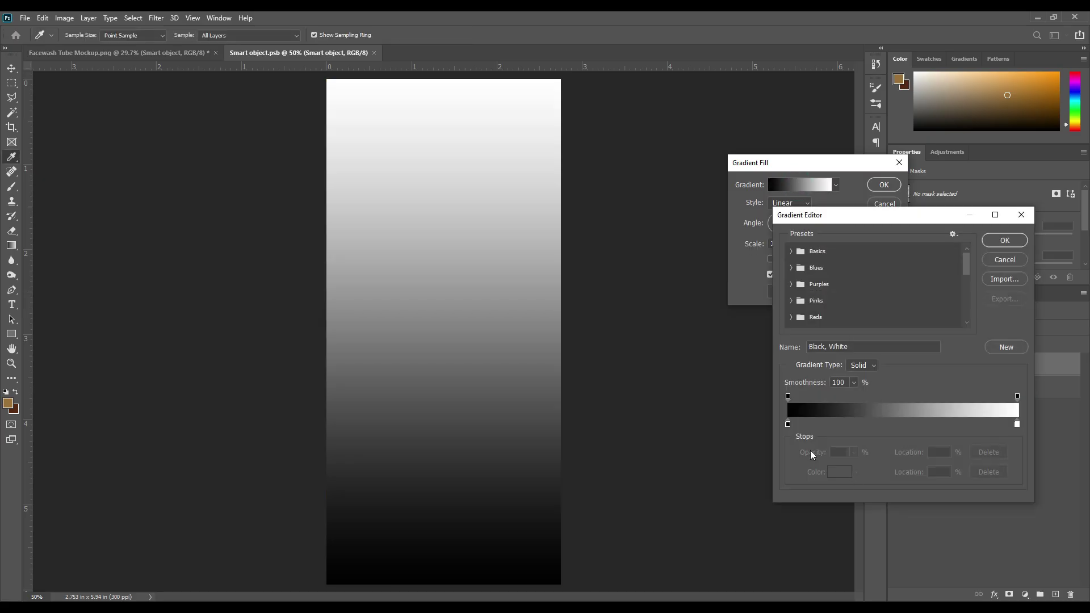
pyautogui.click(788, 423)
pyautogui.click(840, 472)
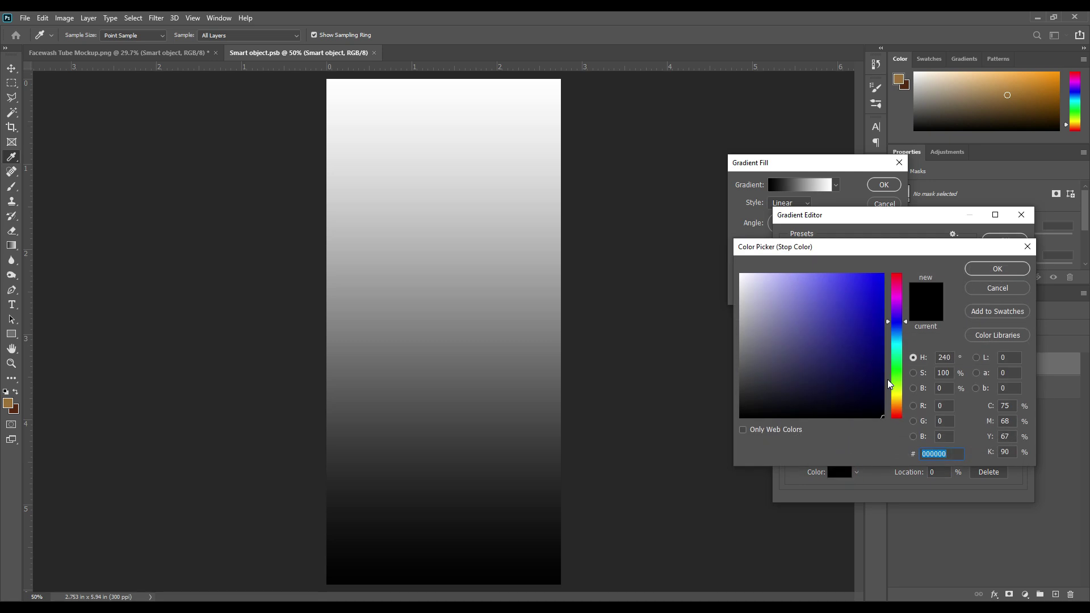
pyautogui.moveTo(895, 363); pyautogui.dragTo(899, 379)
pyautogui.moveTo(869, 346)
pyautogui.mouseDown()
pyautogui.moveTo(890, 315)
pyautogui.moveTo(835, 307)
pyautogui.moveTo(845, 312)
pyautogui.mouseUp()
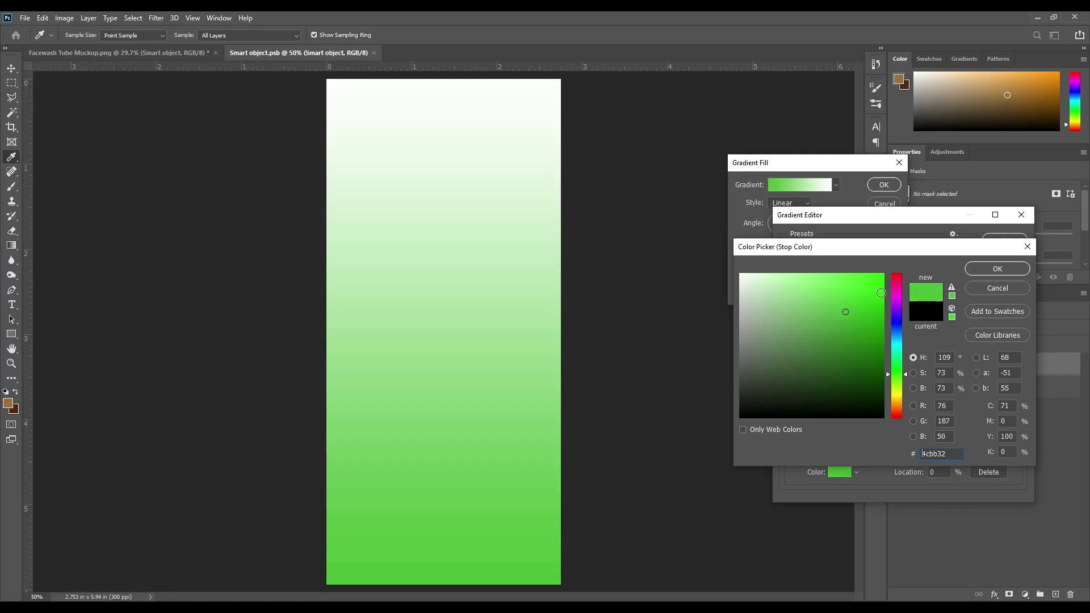
pyautogui.click(974, 269)
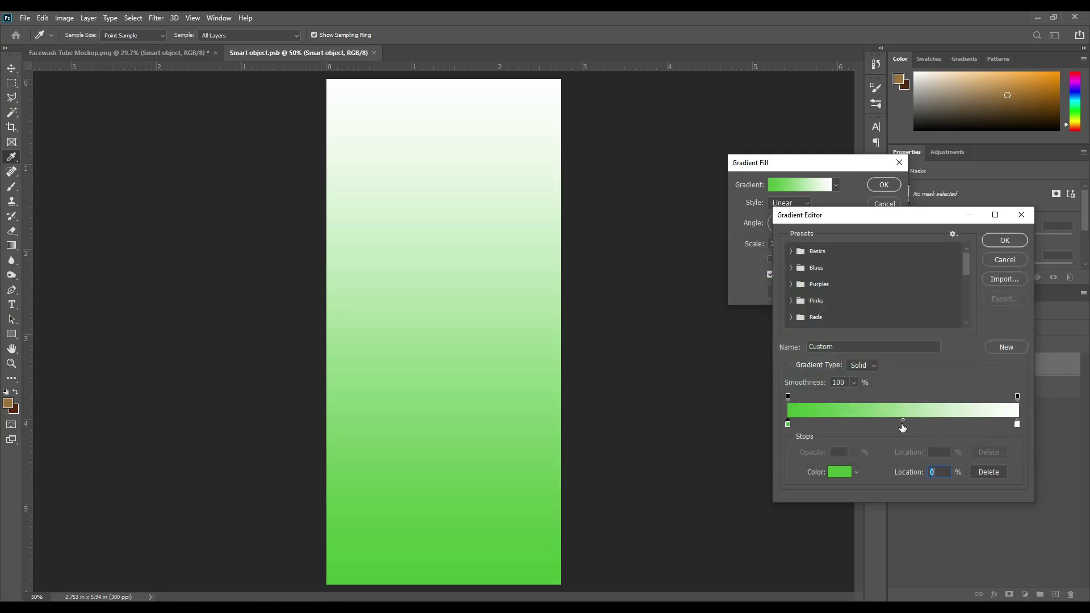
# - Add a white (#ffffff) color stop to the gradient at location 49%
pyautogui.click(902, 425)
pyautogui.click(839, 472)
pyautogui.moveTo(834, 377); pyautogui.dragTo(649, 195)
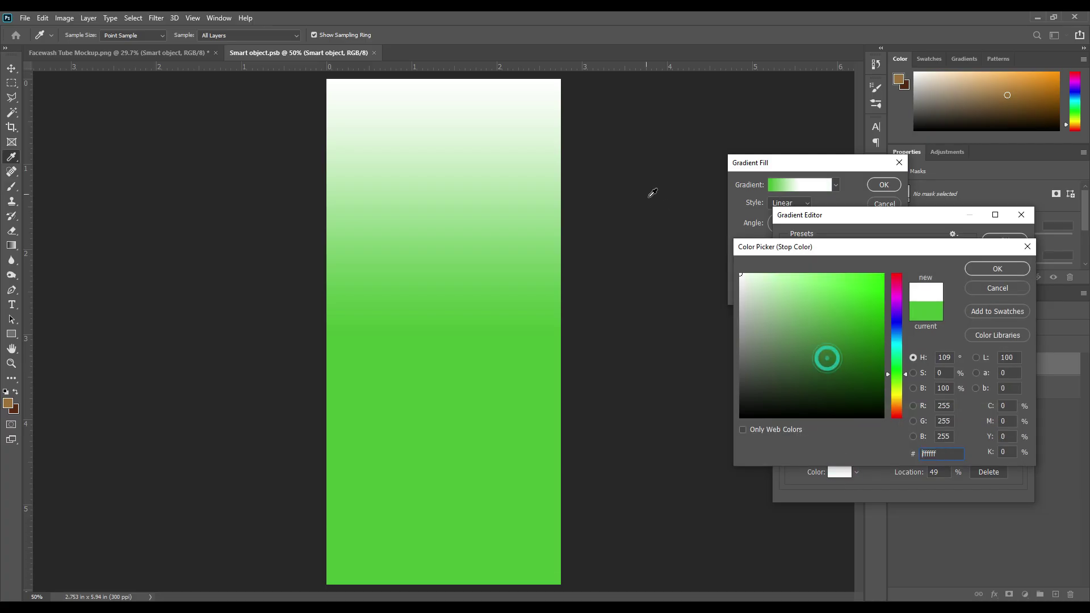
pyautogui.click(985, 268)
# - Set the gradient's end stop to green (#4fbc35) sampled from the canvas and apply the gradient fill
pyautogui.click(1016, 424)
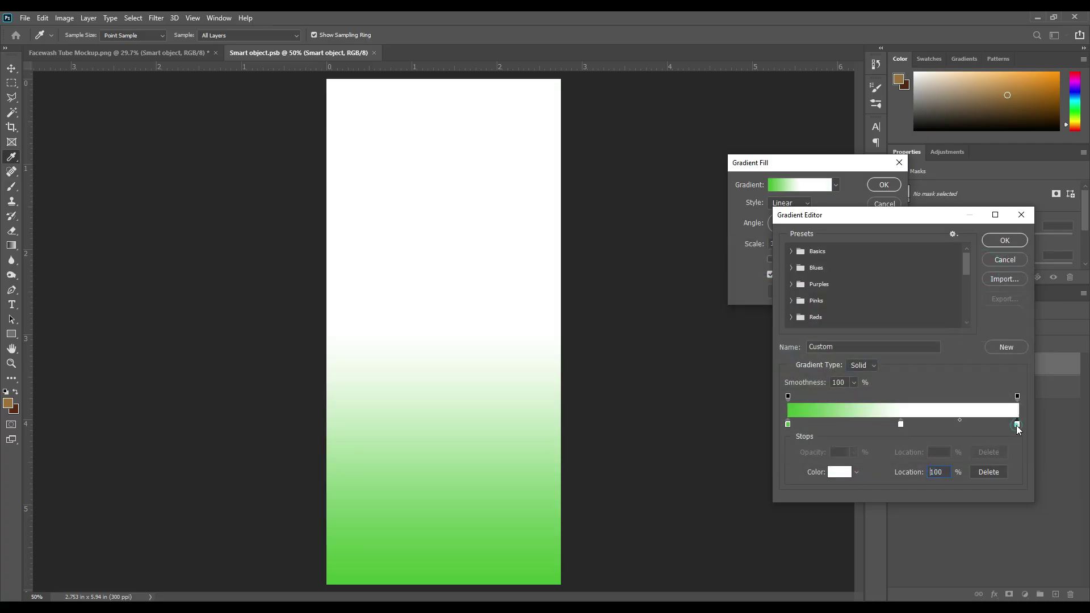
pyautogui.click(842, 473)
pyautogui.click(549, 570)
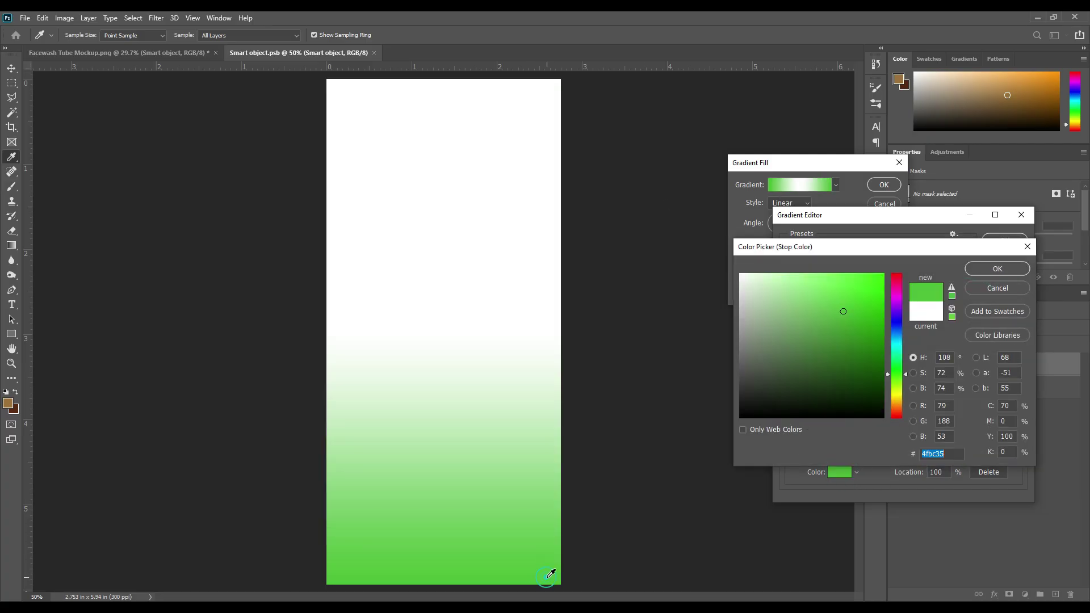
pyautogui.click(995, 269)
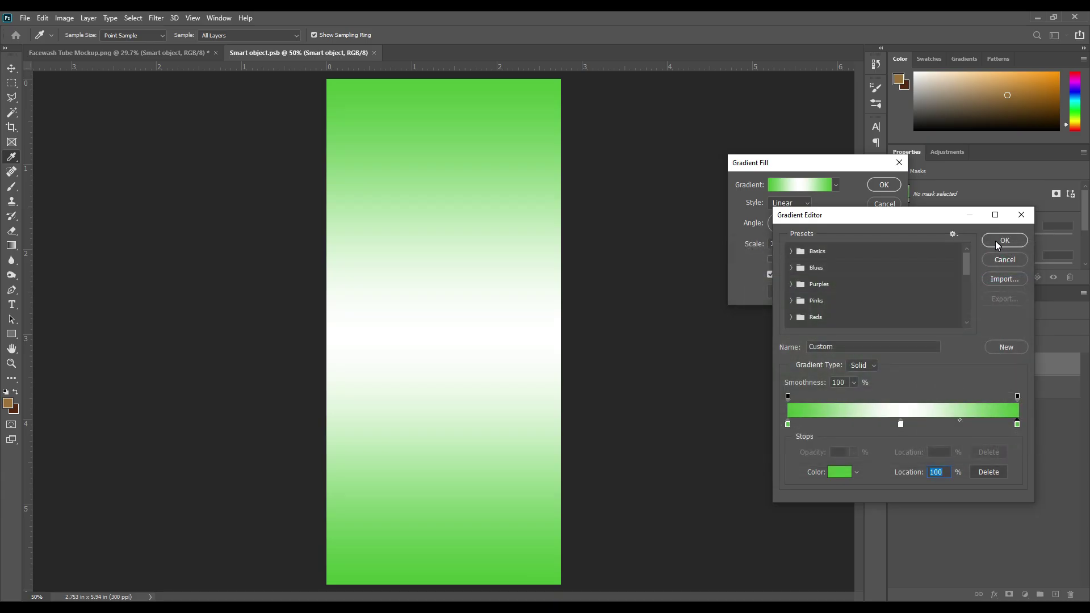
pyautogui.click(1002, 242)
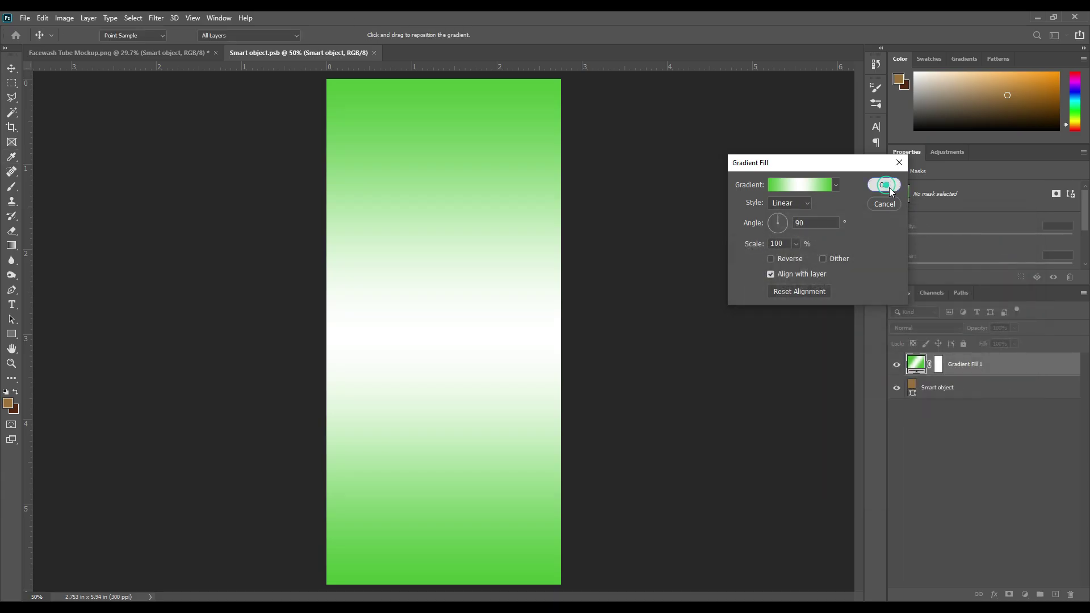
pyautogui.click(883, 184)
# - Place the stacked aloe vera image from the file folder into the document above the Gradient Fill 1 layer
pyautogui.click(946, 386)
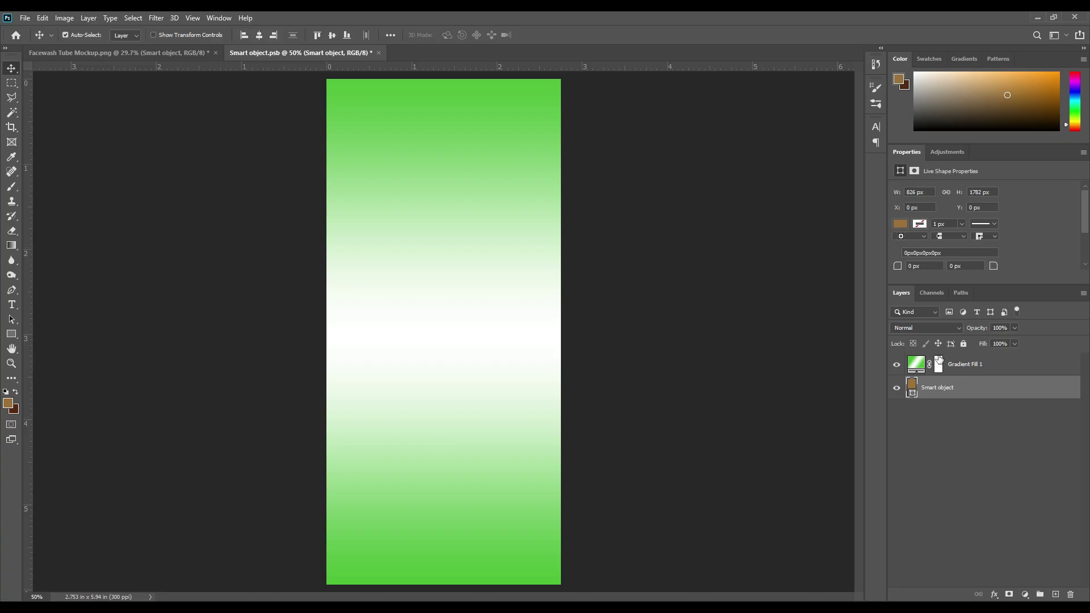
pyautogui.click(962, 372)
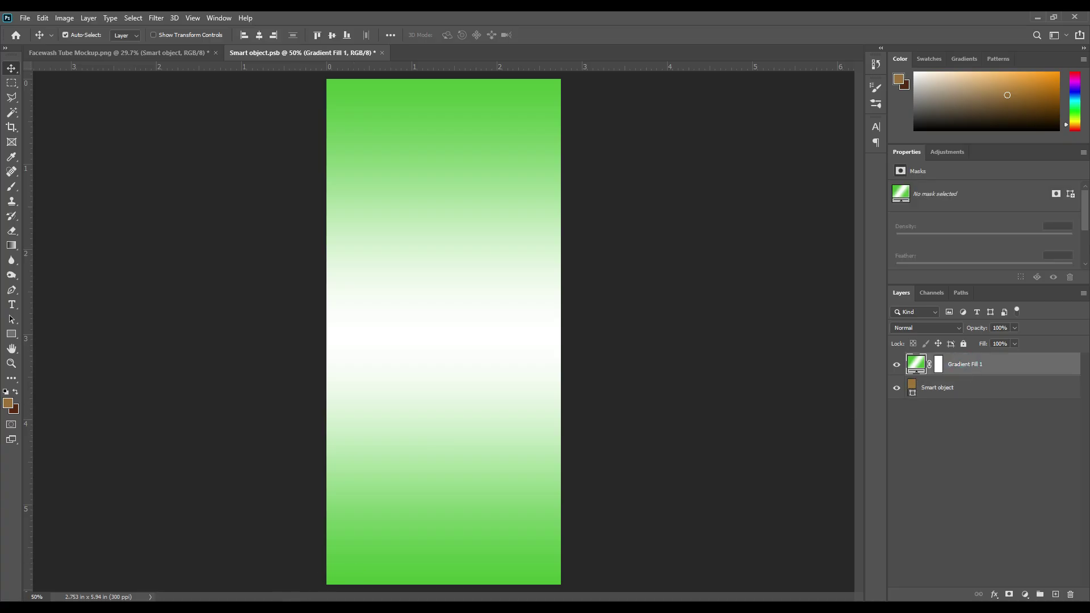
pyautogui.hotkey('alt', 'Tab')
pyautogui.moveTo(615, 253); pyautogui.dragTo(418, 449)
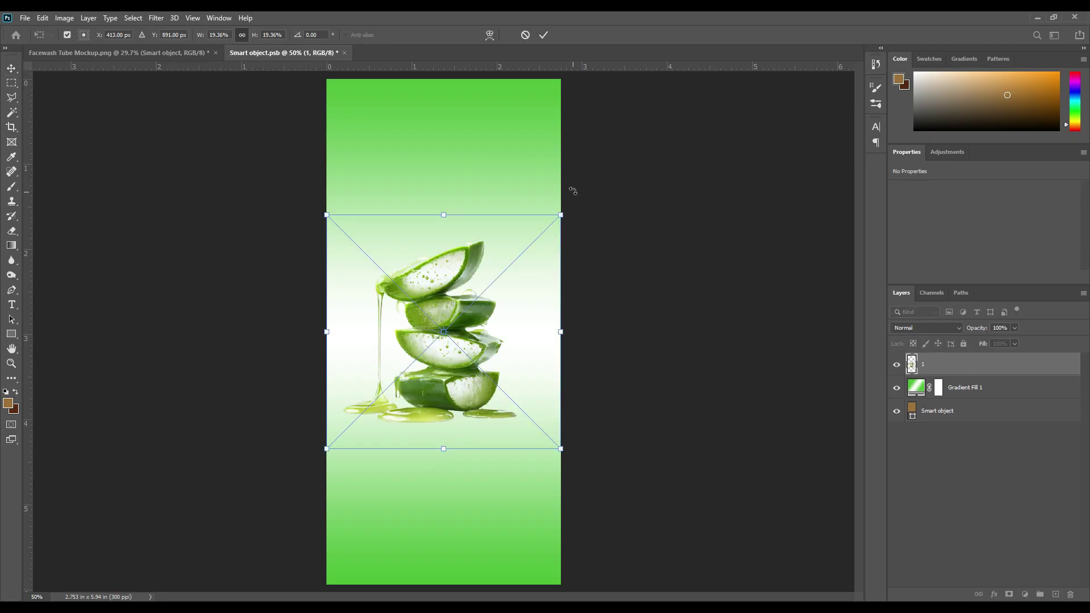
# - Scale the aloe vera image to about 27.56%, position it over the lower half of the label, and apply the placement
pyautogui.moveTo(559, 218); pyautogui.dragTo(766, 88)
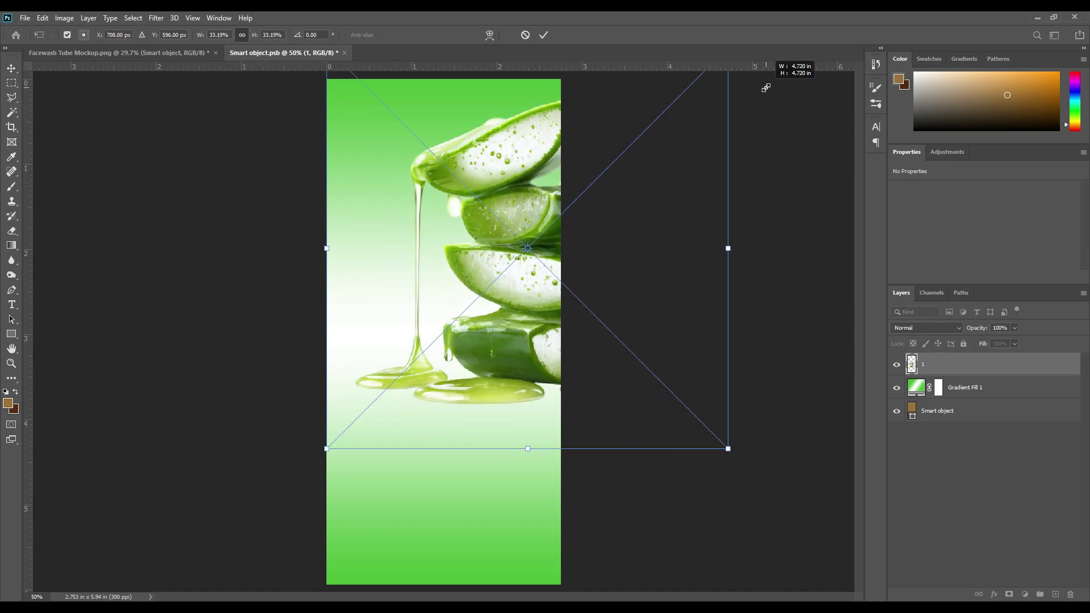
pyautogui.moveTo(640, 208); pyautogui.dragTo(564, 355)
pyautogui.moveTo(655, 210); pyautogui.dragTo(604, 293)
pyautogui.moveTo(527, 359); pyautogui.dragTo(603, 351)
pyautogui.moveTo(597, 459); pyautogui.dragTo(552, 464)
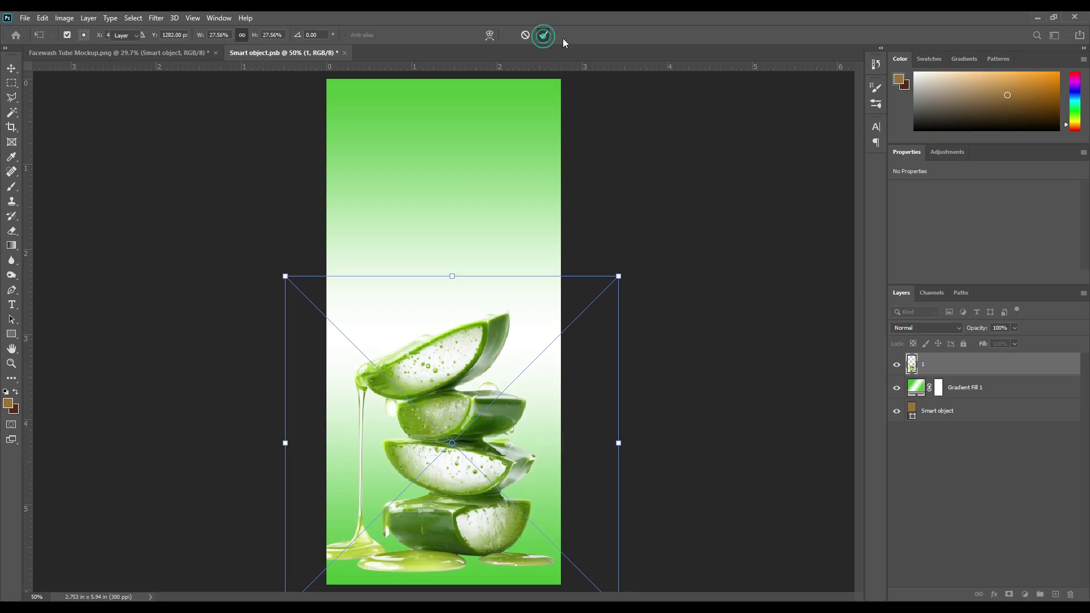
pyautogui.click(544, 36)
# - Add the text "Mockupart" in black (#000000) near the top of the label
pyautogui.click(17, 302)
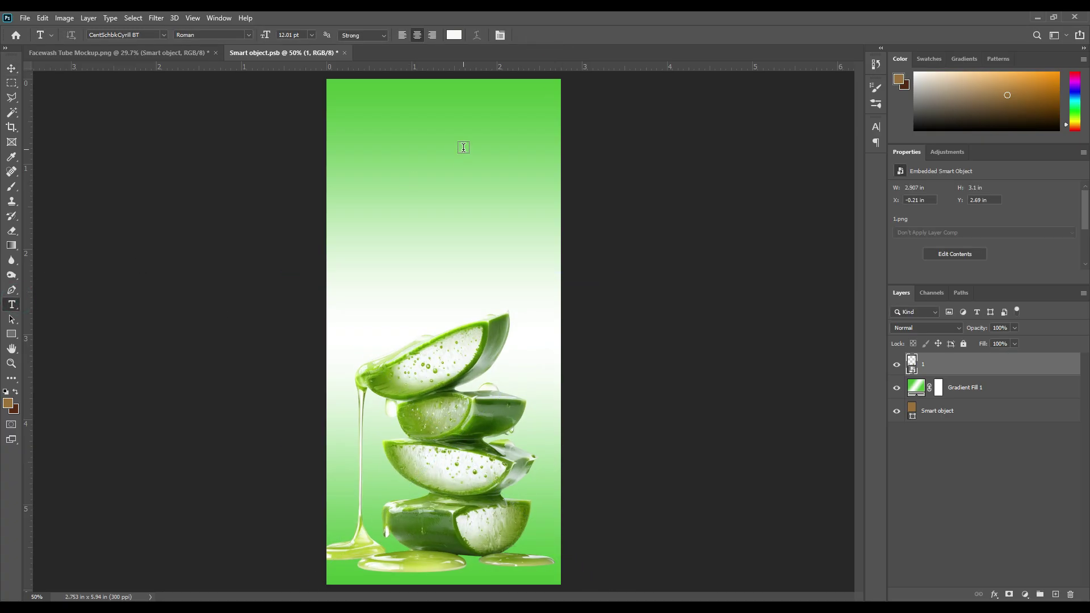
pyautogui.click(425, 155)
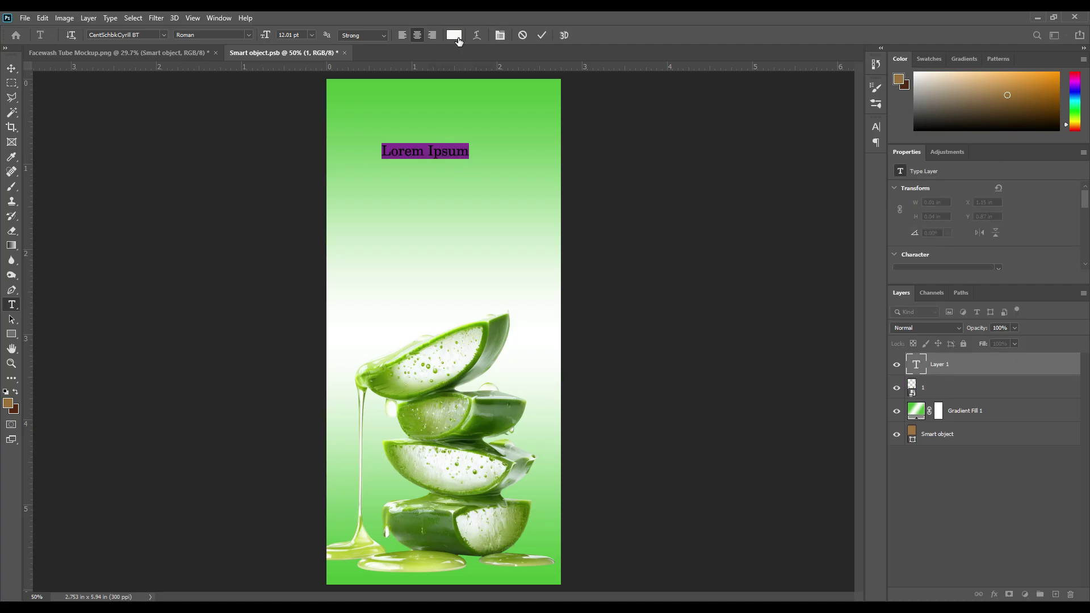
pyautogui.click(458, 39)
pyautogui.write('000000')
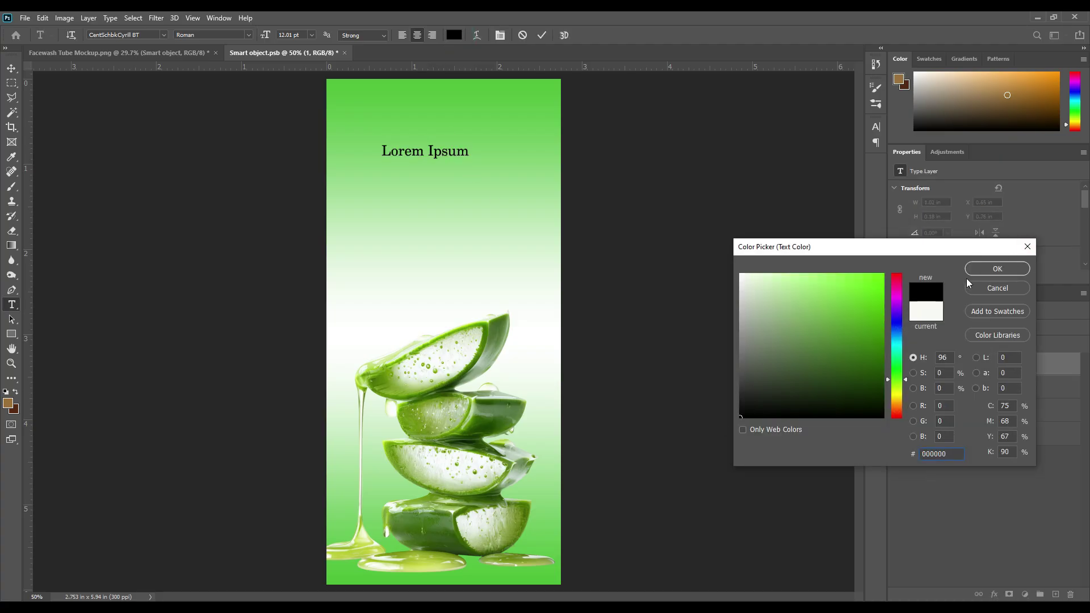
pyautogui.click(968, 272)
pyautogui.write('mockupart')
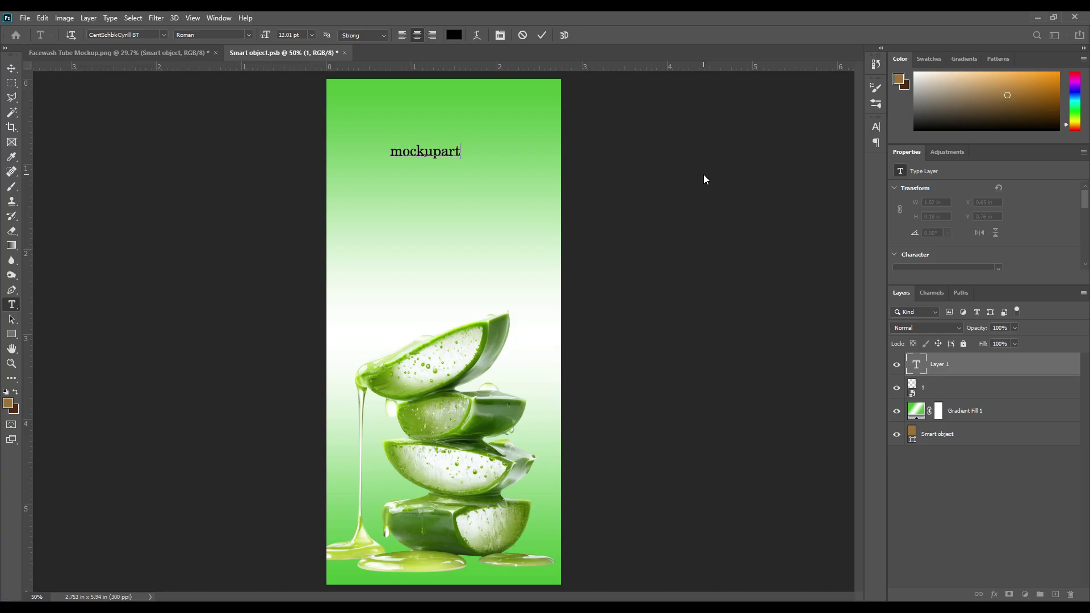
pyautogui.click(404, 150)
pyautogui.press('BackSpace')
pyautogui.write('M')
pyautogui.click(543, 35)
# - Set the Mockupart text in the Impact font and scale it up to about 19.57 pt
pyautogui.click(878, 130)
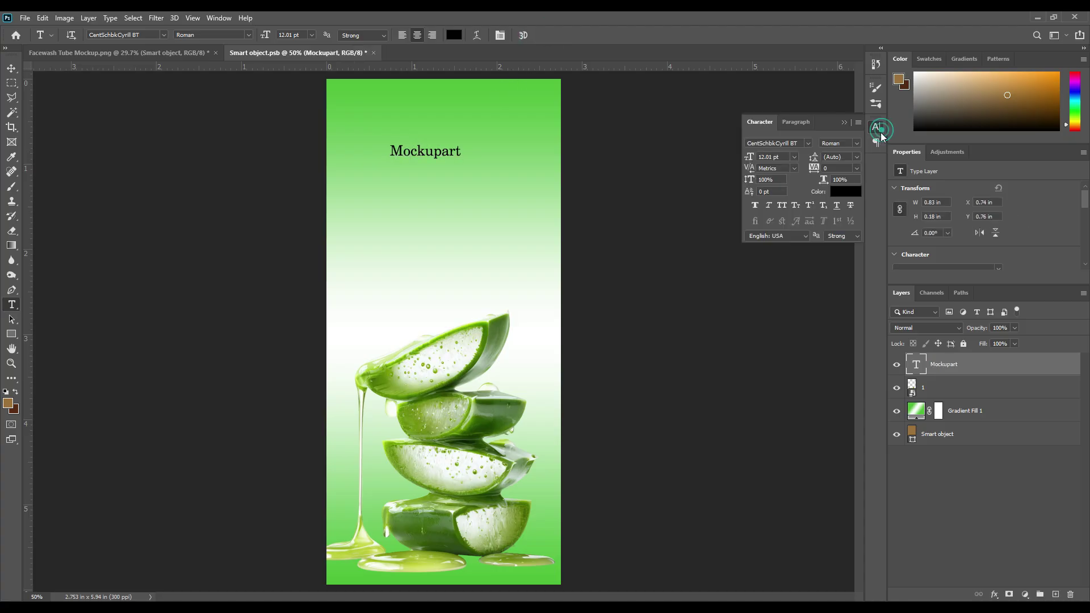
pyautogui.click(809, 143)
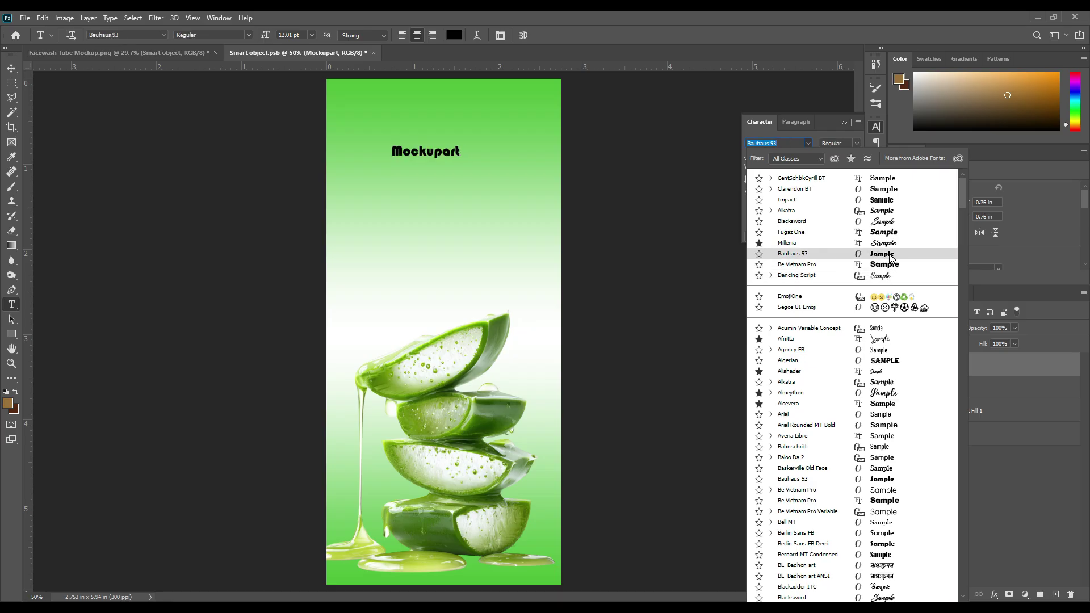
pyautogui.click(890, 200)
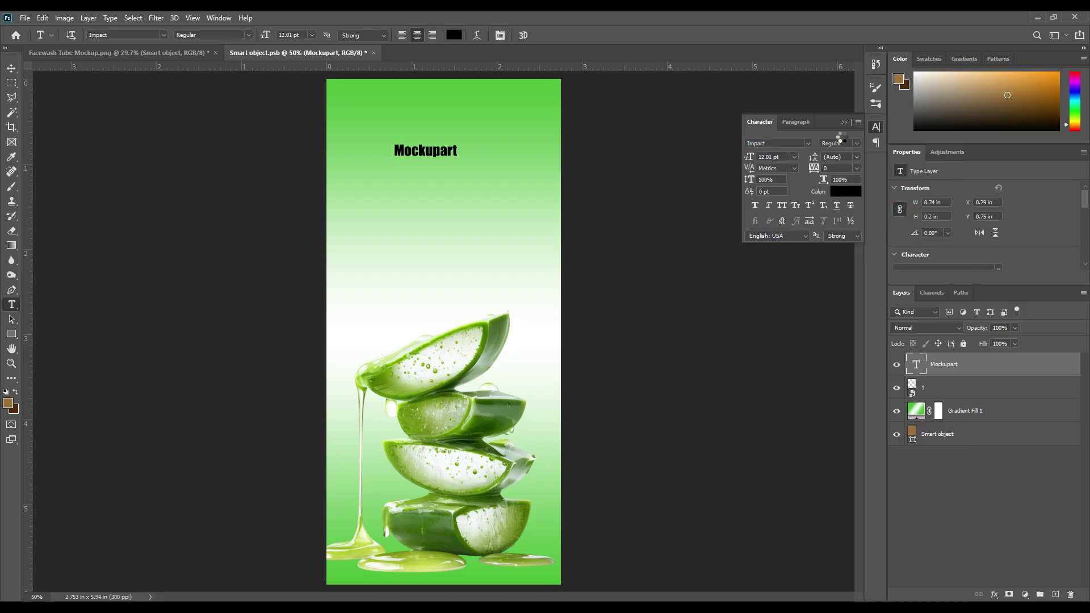
pyautogui.click(846, 122)
pyautogui.hotkey('ctrl', 't')
pyautogui.moveTo(457, 159); pyautogui.dragTo(498, 185)
pyautogui.click(565, 35)
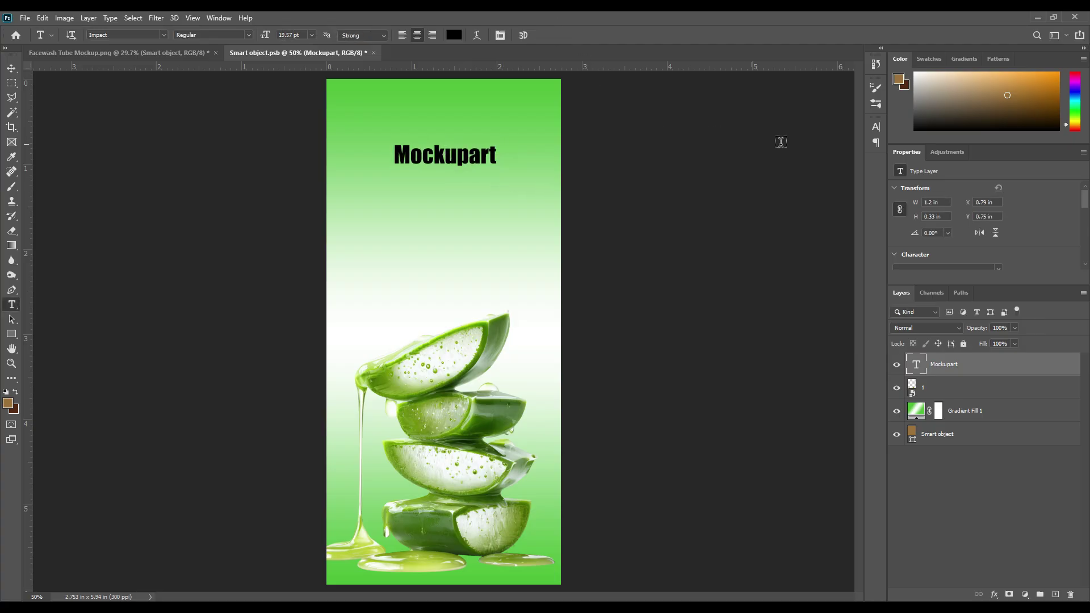
# - Recolor the Mockupart text dark green, based on a color sampled from the aloe slice's skin
pyautogui.click(875, 127)
pyautogui.click(843, 191)
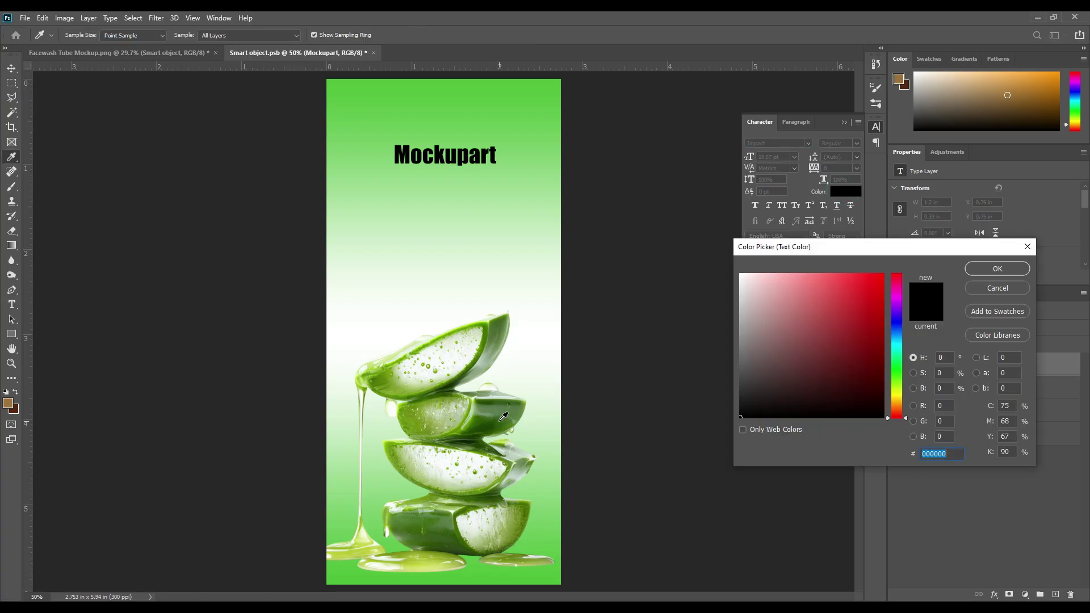
pyautogui.click(503, 418)
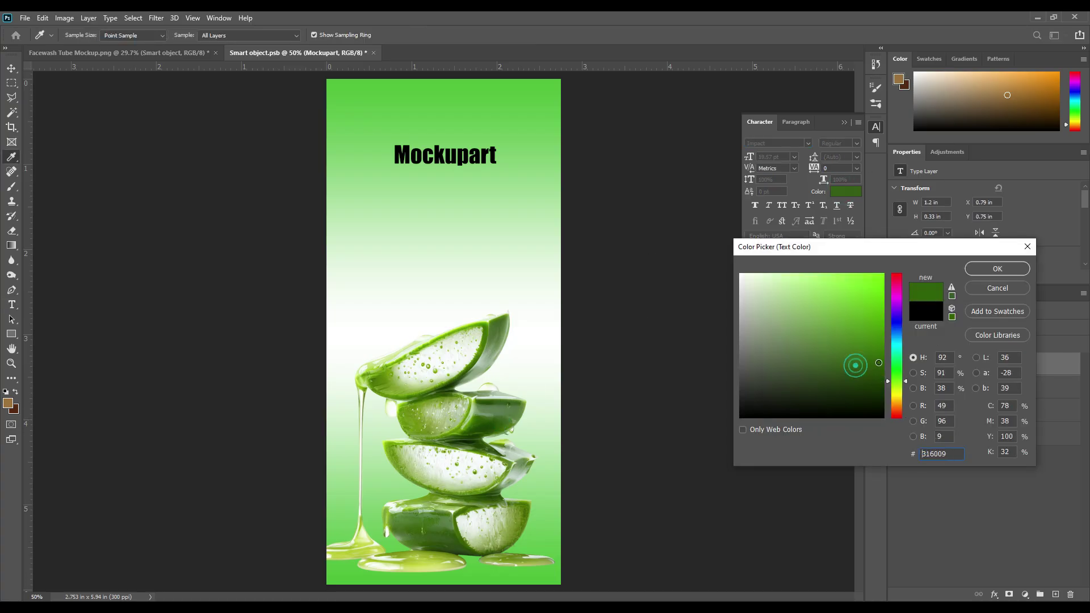
pyautogui.click(967, 271)
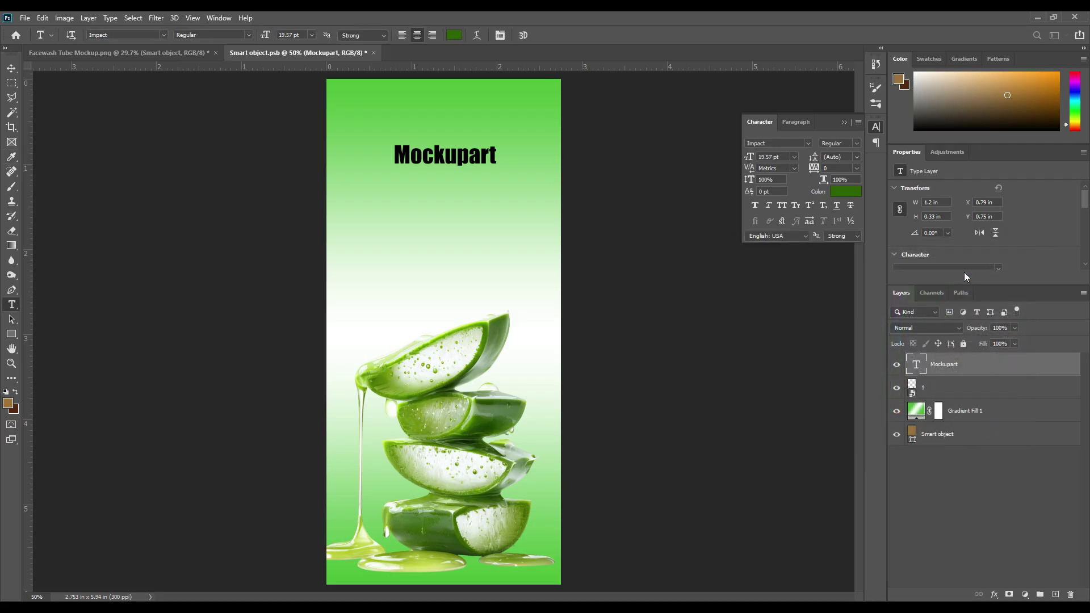
pyautogui.click(844, 122)
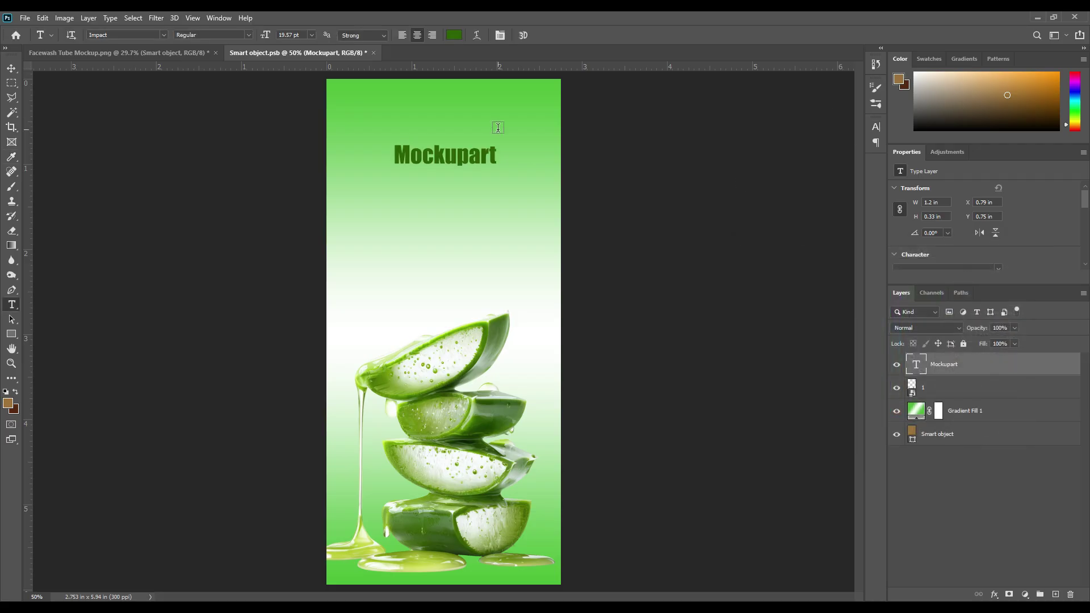
# - Start a new text layer below the Mockupart title and set its font to CentSchbkCyrill BT
pyautogui.click(409, 211)
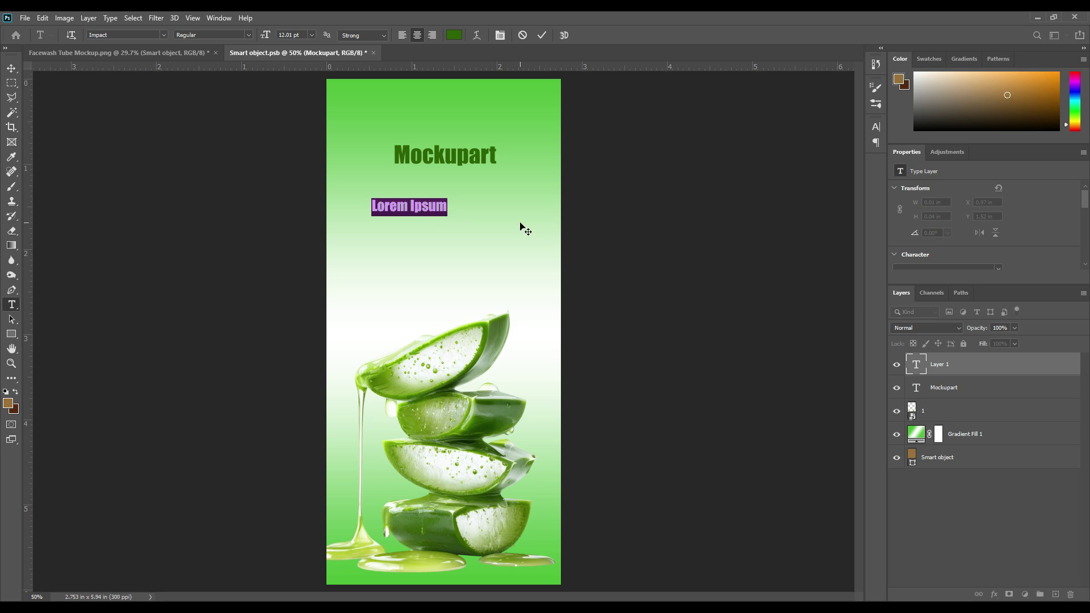
pyautogui.click(876, 127)
pyautogui.click(807, 143)
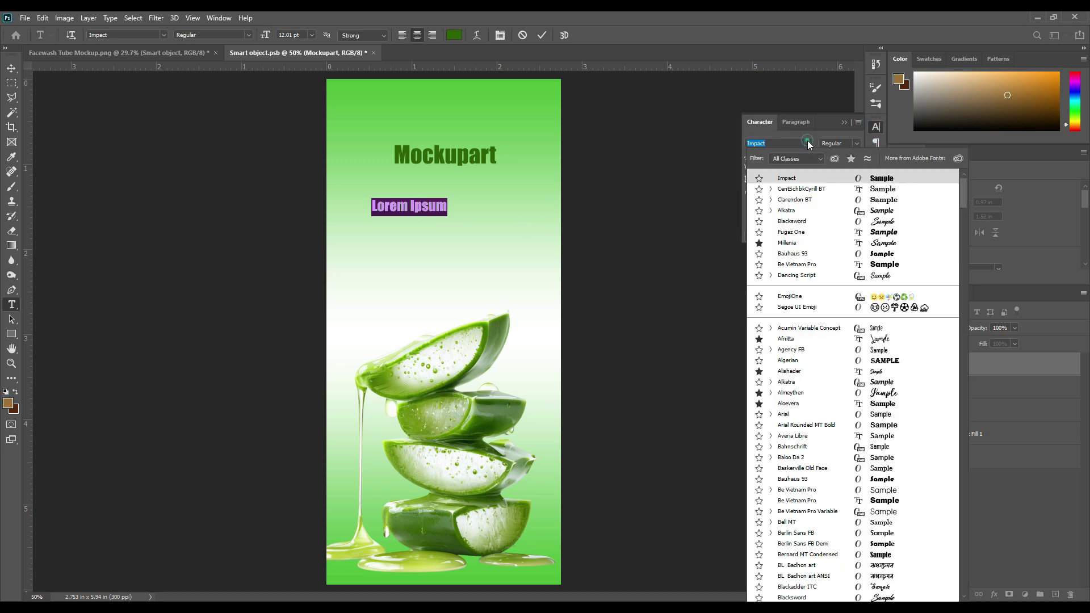
pyautogui.click(880, 189)
pyautogui.click(808, 143)
pyautogui.press('Down')
pyautogui.press('Down')
pyautogui.press('Down')
pyautogui.press('Down')
pyautogui.click(806, 143)
pyautogui.click(806, 143)
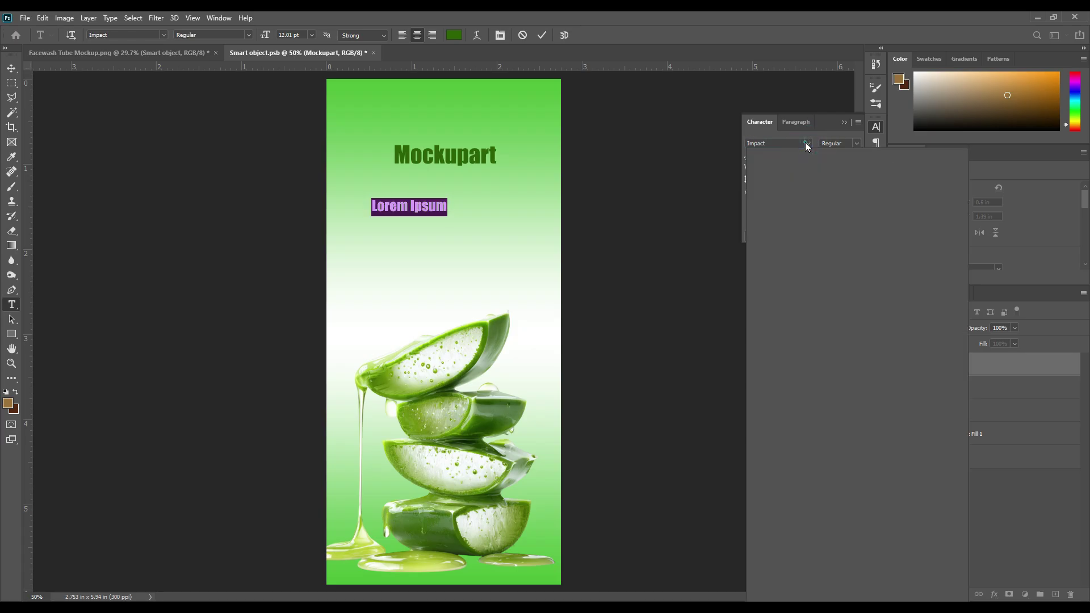
pyautogui.click(889, 179)
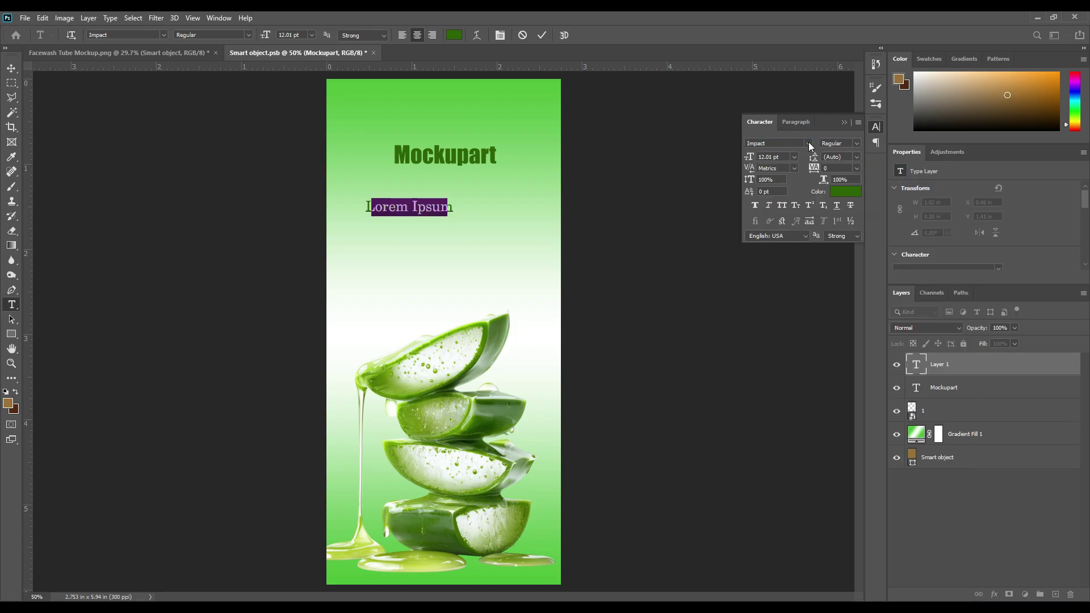
pyautogui.click(844, 122)
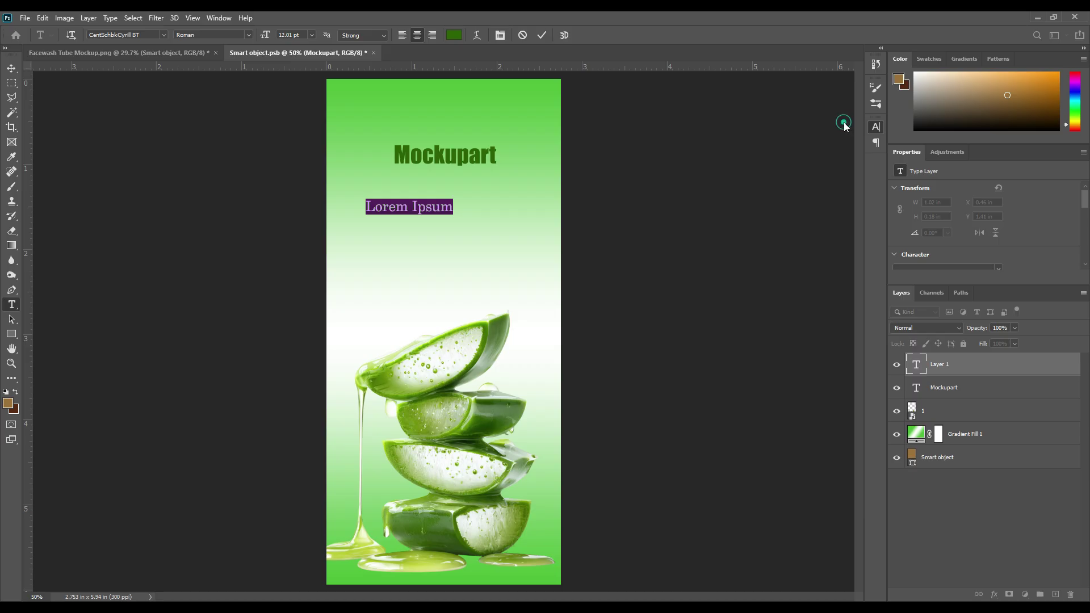
# - Enter "Aloe Vera Gel" and "Facewash" on two lines and center the text horizontally on the label
pyautogui.write('A')
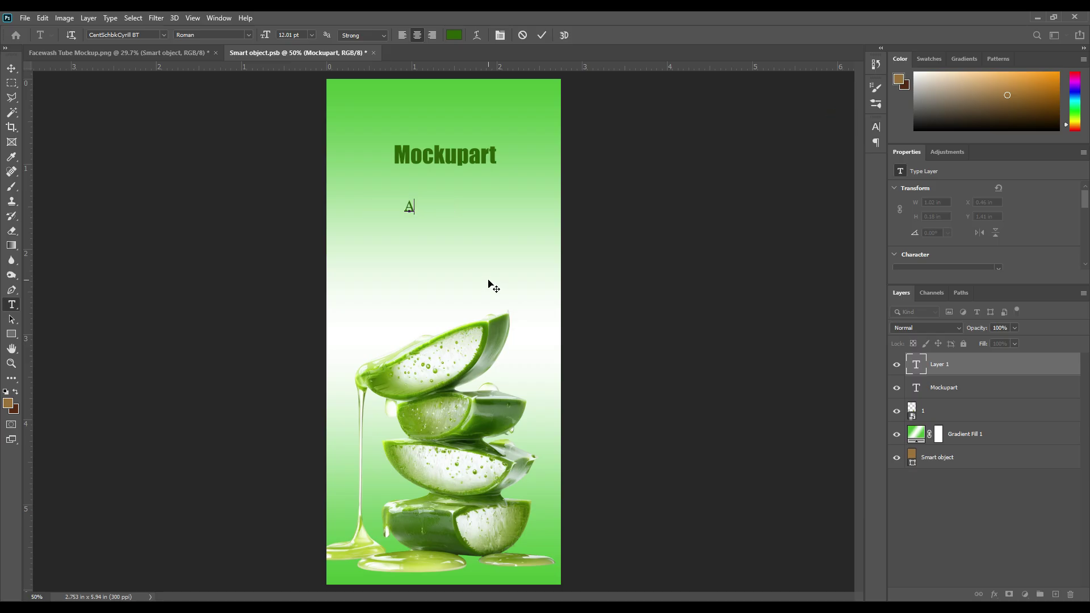
pyautogui.write('loe Vera Gel')
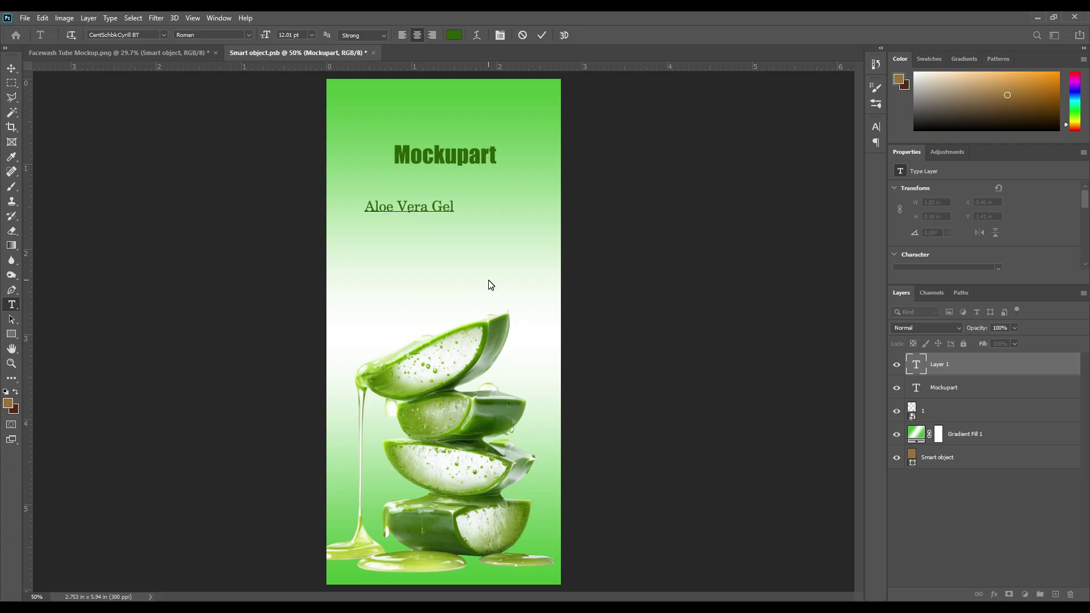
pyautogui.press('Return')
pyautogui.write('Facewash')
pyautogui.click(545, 37)
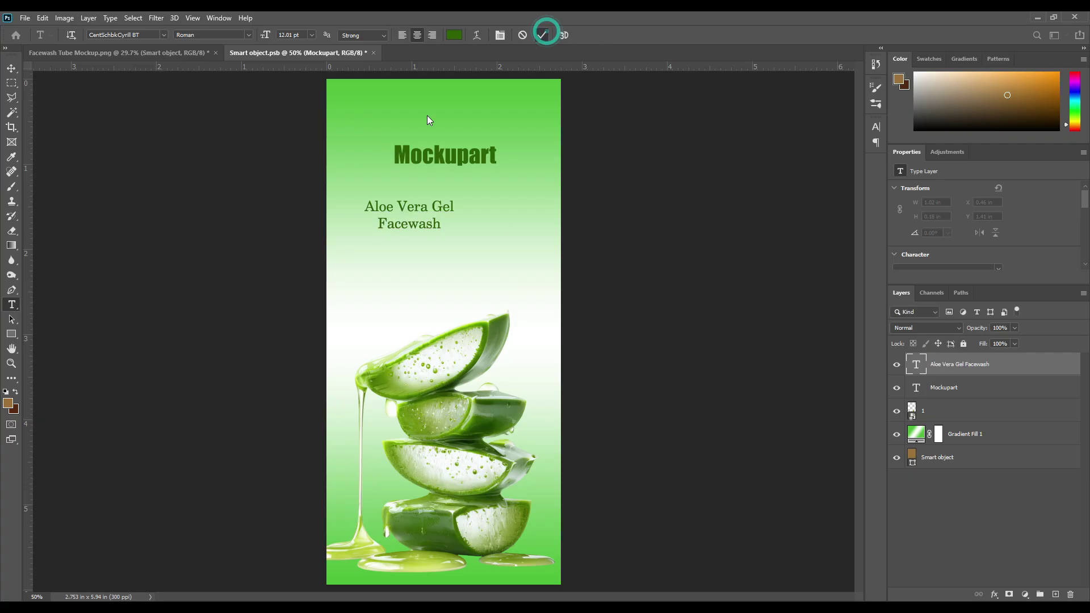
pyautogui.press('v')
pyautogui.click(259, 36)
# - Add a separate text layer reading "All Type skin" below the Aloe Vera Gel Facewash text
pyautogui.click(11, 305)
pyautogui.click(414, 268)
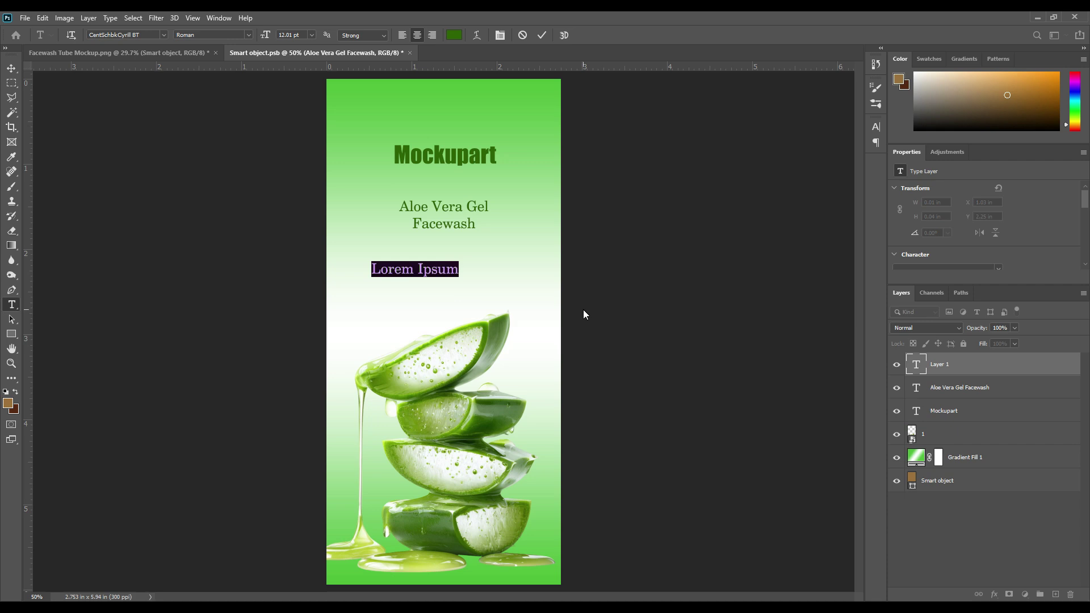
pyautogui.write('All ')
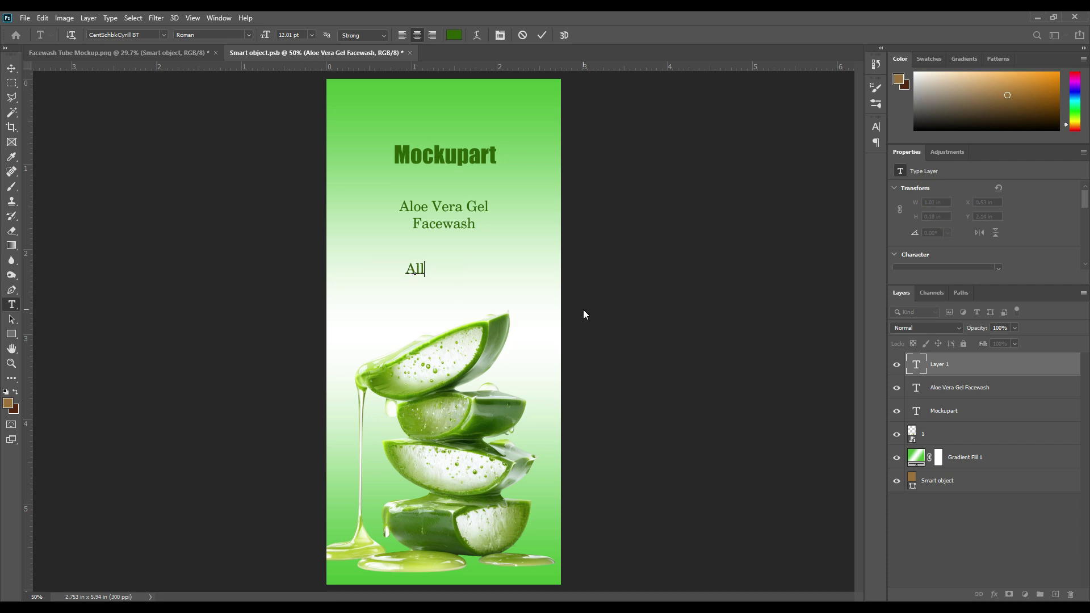
pyautogui.write('Type skin')
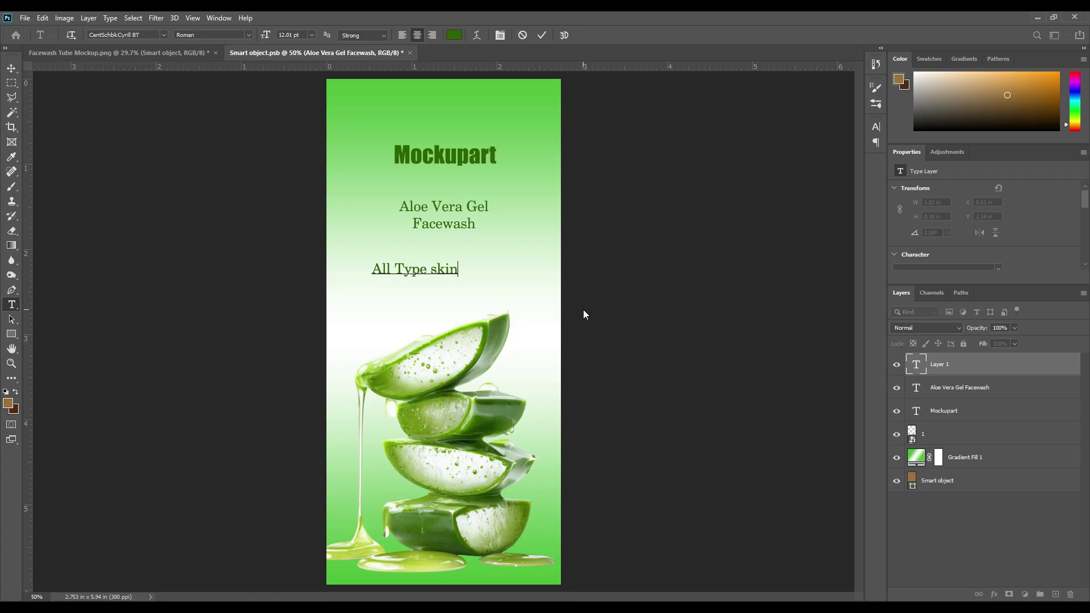
pyautogui.click(541, 35)
# - Scale the "All Type skin" text down to about 68.87% and center it horizontally on the label
pyautogui.hotkey('ctrl', 't')
pyautogui.moveTo(372, 279); pyautogui.dragTo(398, 272)
pyautogui.click(561, 35)
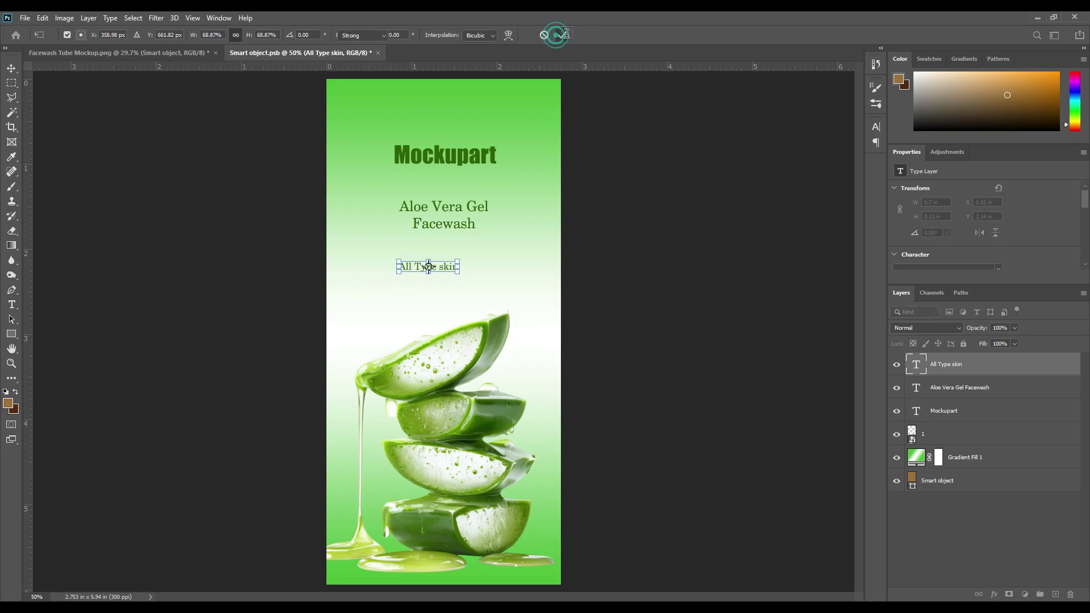
pyautogui.click(12, 68)
pyautogui.click(259, 36)
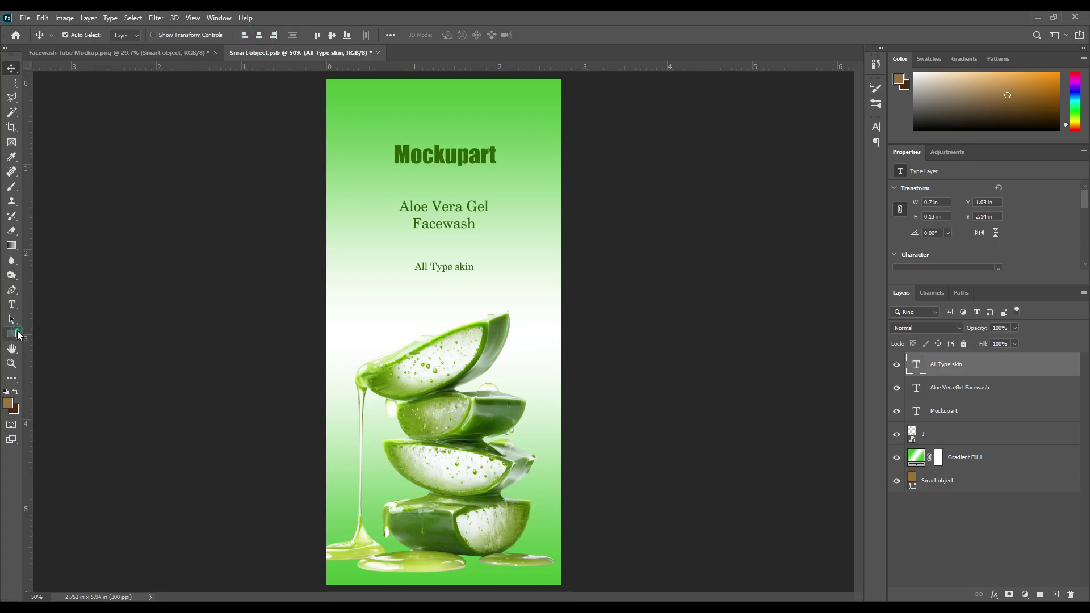
# - Draw a rounded rectangle about 224 × 60 px over "All Type skin" and fill it with dark green #2d6200 sampled from the Mockupart text
pyautogui.rightClick(17, 335)
pyautogui.click(52, 346)
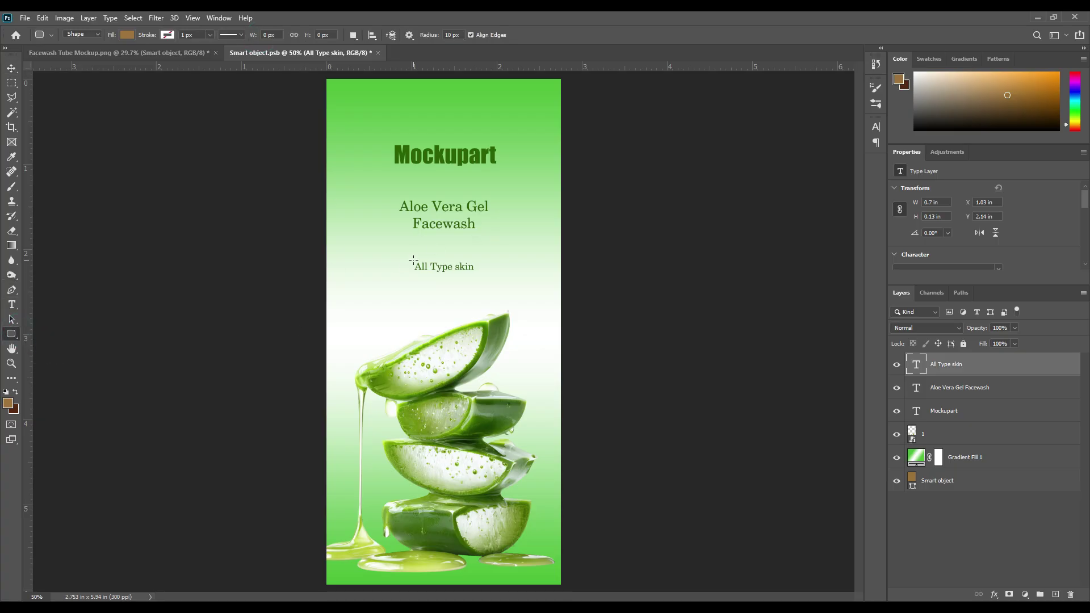
pyautogui.moveTo(413, 259); pyautogui.dragTo(477, 276)
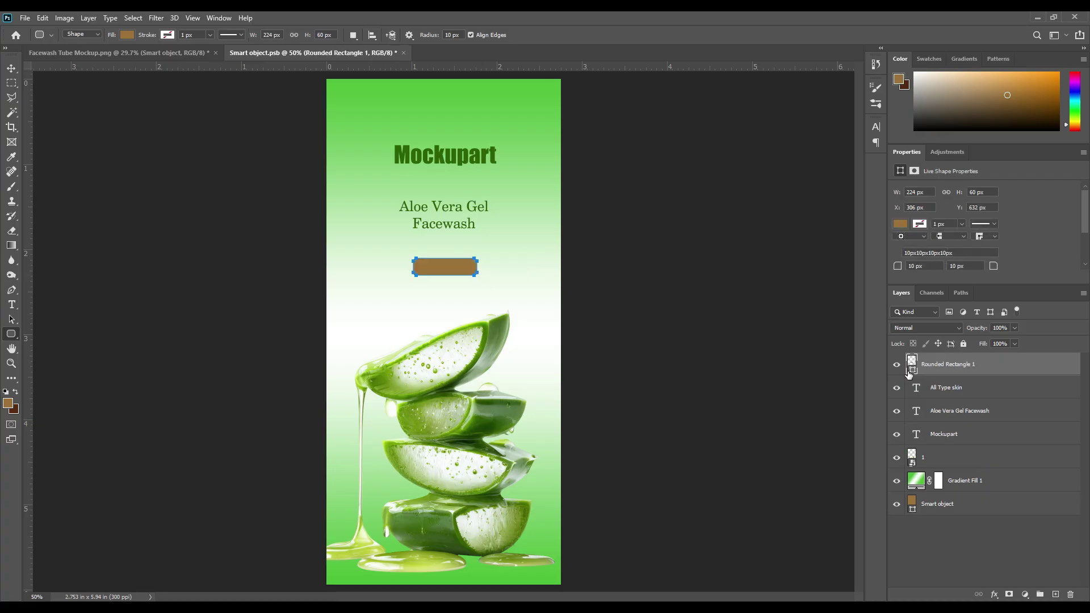
pyautogui.doubleClick(912, 369)
pyautogui.click(480, 159)
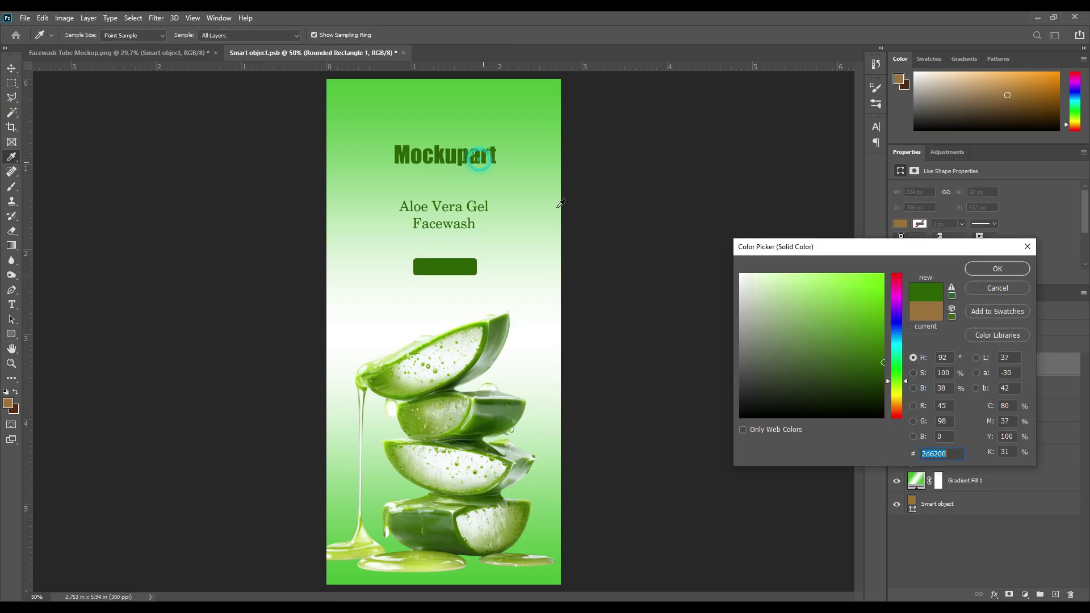
pyautogui.click(978, 268)
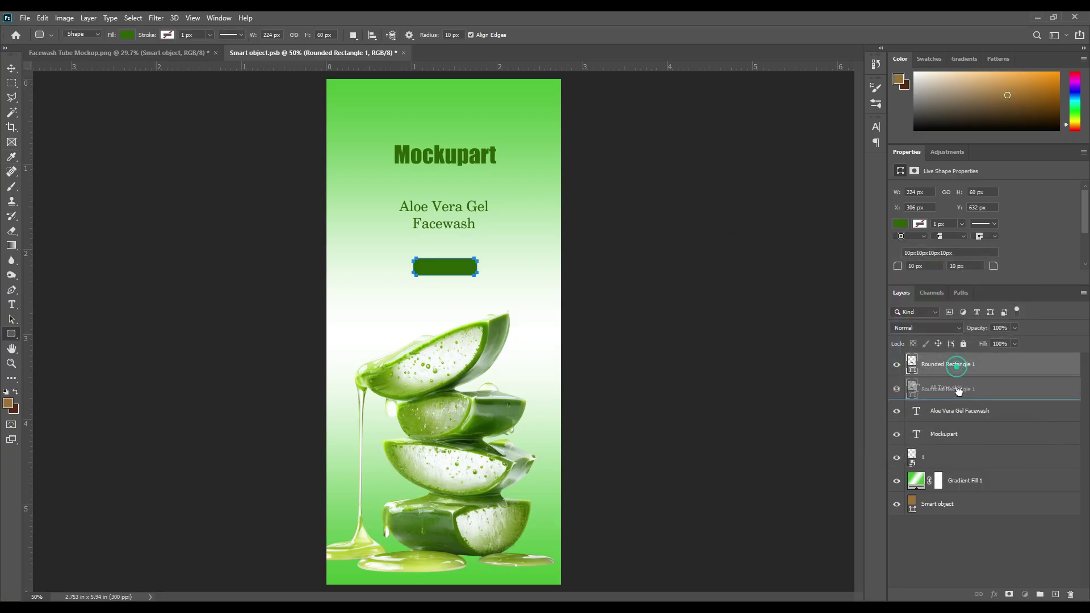
# - Place the rounded rectangle beneath the "All Type skin" text and recolor that text white (#ffffff)
pyautogui.click(965, 369)
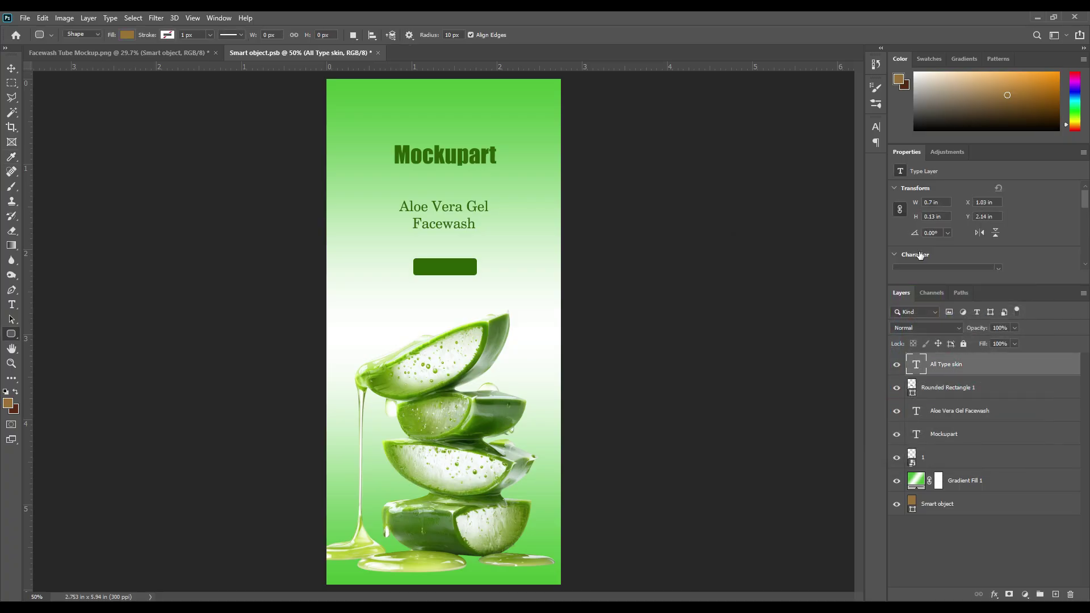
pyautogui.click(876, 126)
pyautogui.click(846, 191)
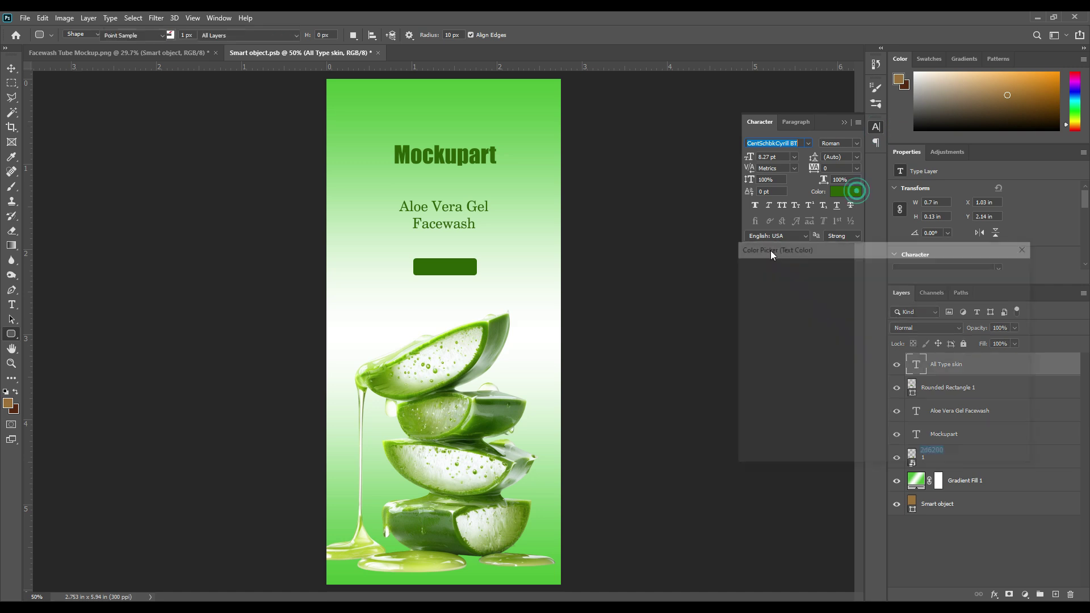
pyautogui.click(741, 275)
pyautogui.click(980, 270)
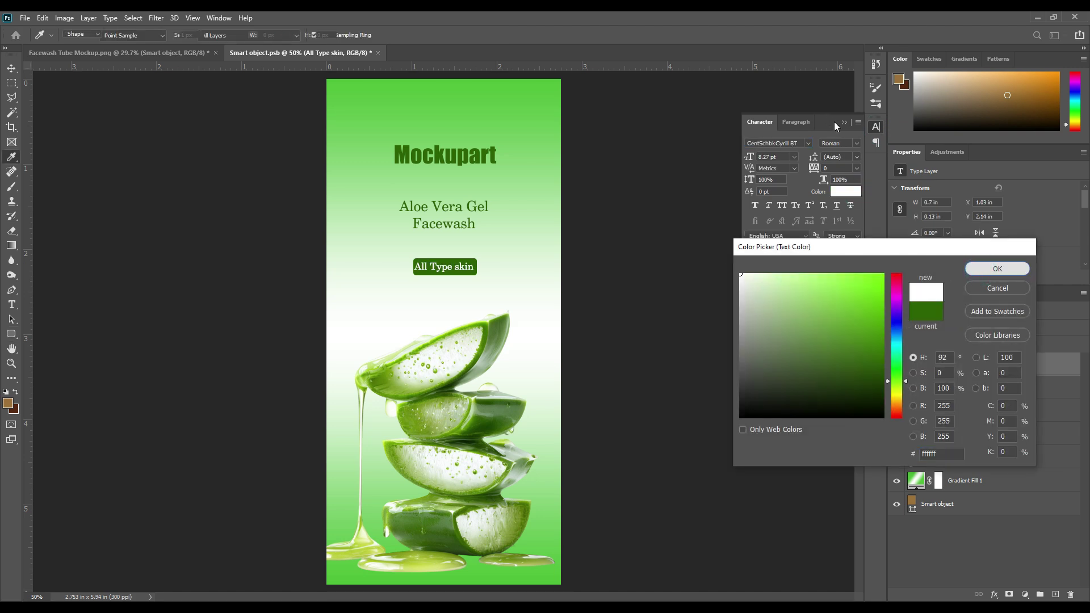
pyautogui.click(844, 122)
# - Center the rounded rectangle horizontally on the label and widen it to about 117.86%, keeping its height at 100%
pyautogui.click(11, 68)
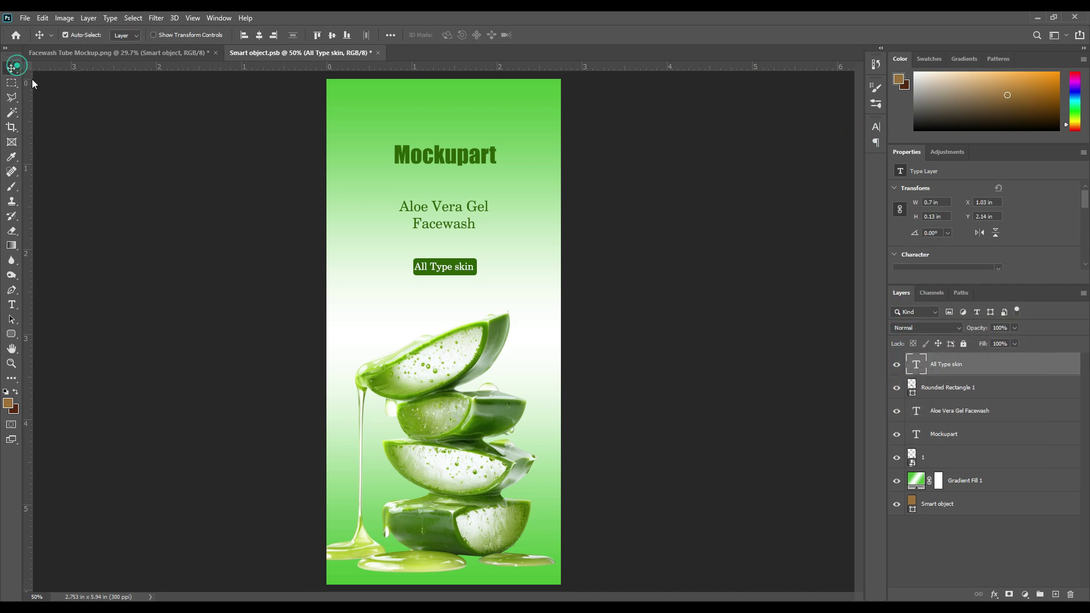
pyautogui.click(936, 387)
pyautogui.click(258, 36)
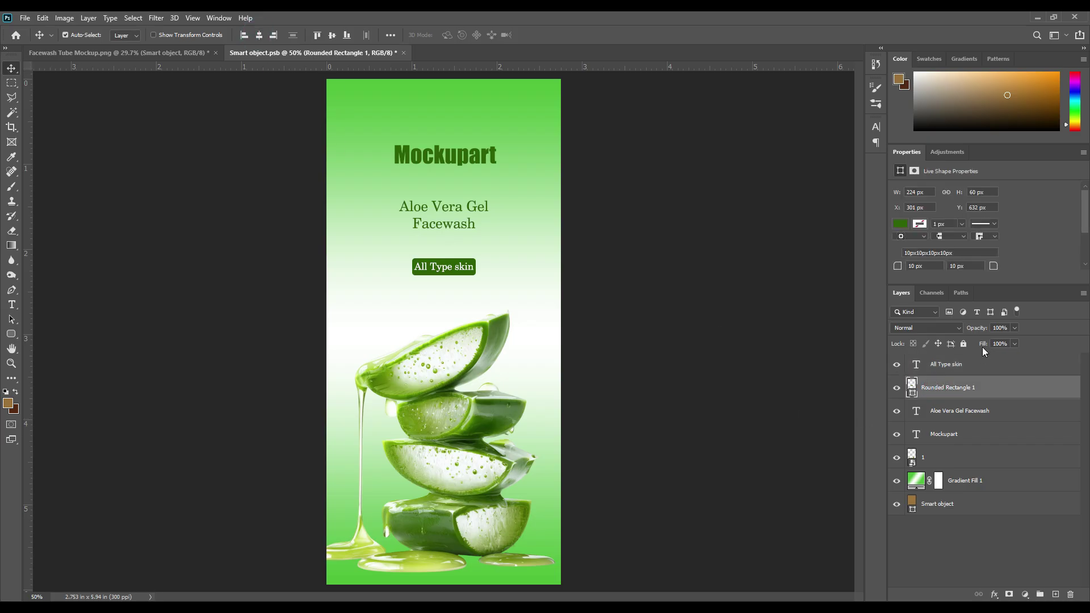
pyautogui.hotkey('ctrl', 't')
pyautogui.moveTo(478, 266); pyautogui.dragTo(481, 267)
pyautogui.click(563, 34)
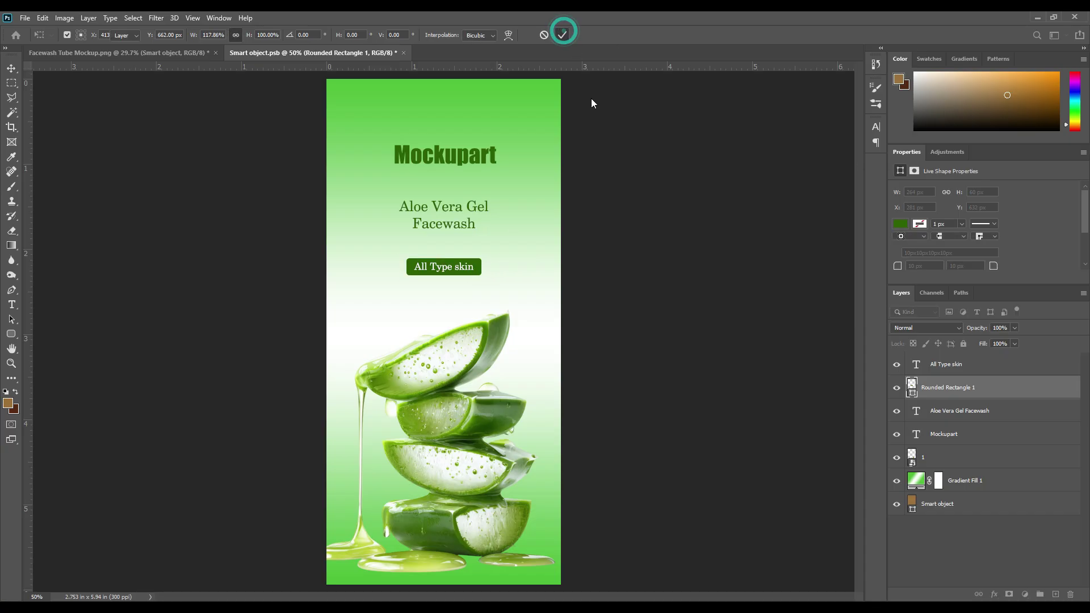
# - Set the tracking of the "All Type skin" text to 60 and deselect the layer
pyautogui.click(931, 364)
pyautogui.click(876, 126)
pyautogui.moveTo(816, 173); pyautogui.dragTo(828, 168)
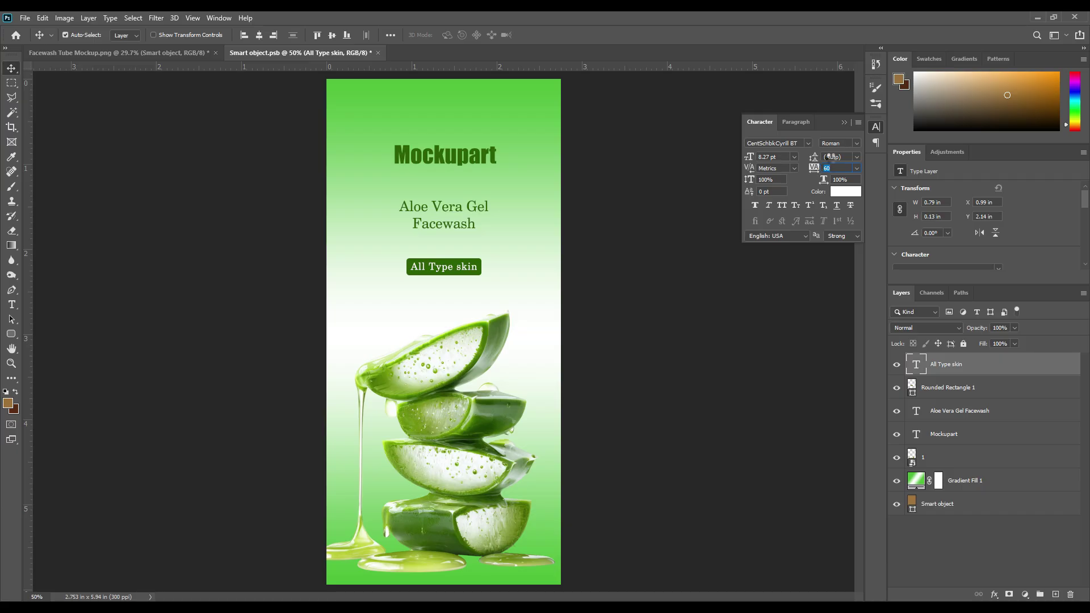
pyautogui.click(844, 122)
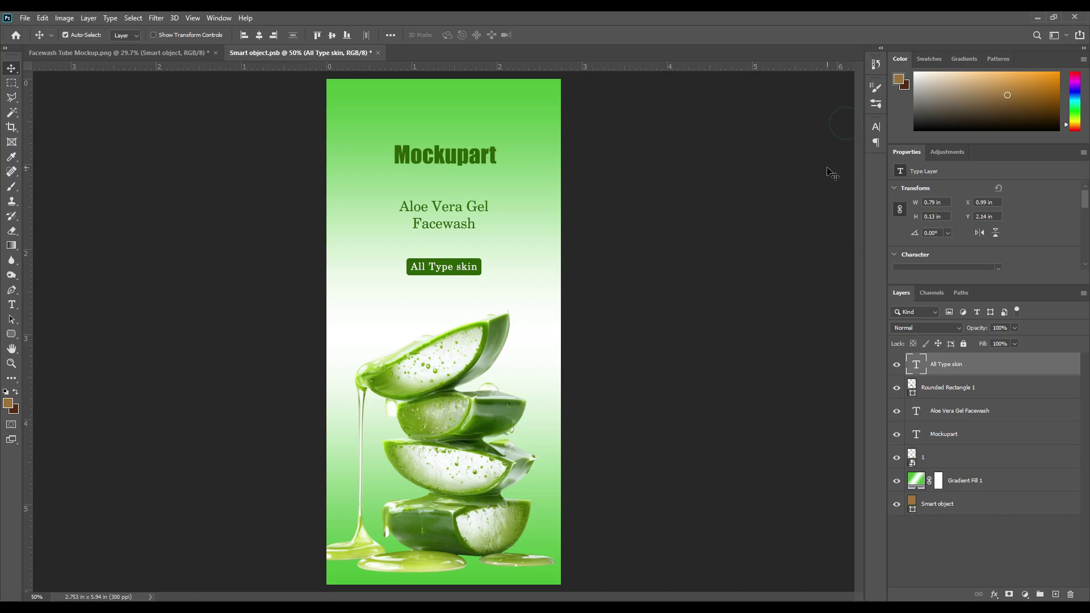
pyautogui.click(644, 241)
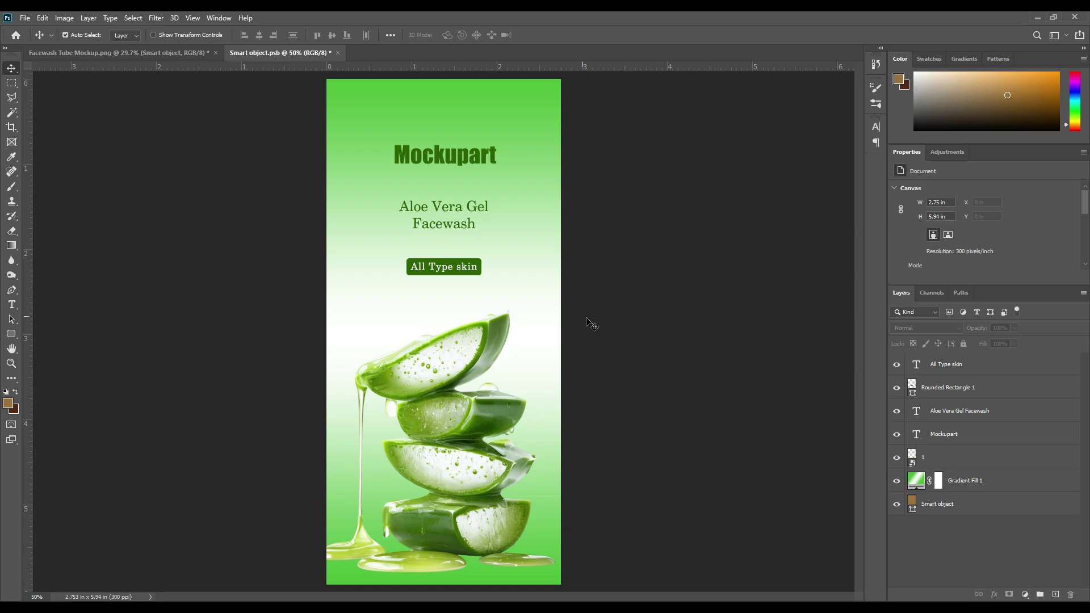
# - Save the smart object's label design and return to the Facewash Tube Mockup.png document
pyautogui.click(27, 18)
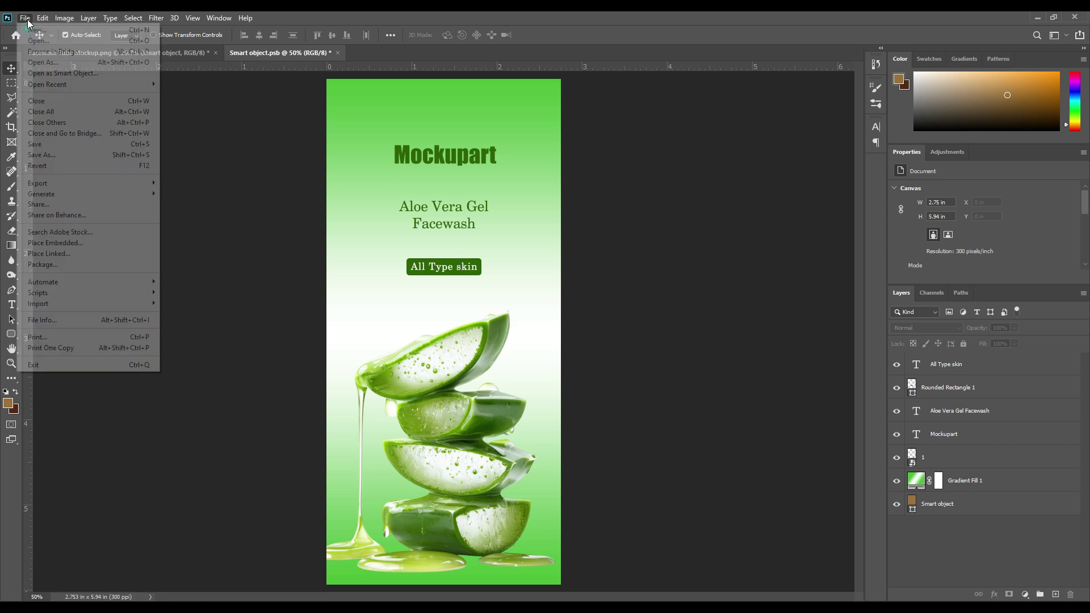
pyautogui.click(32, 144)
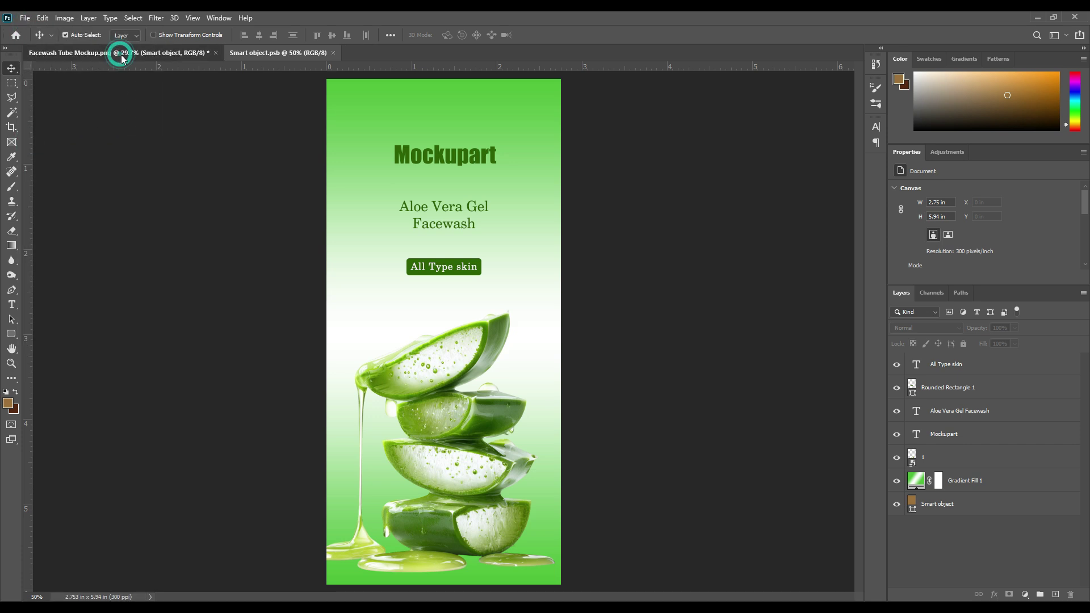
pyautogui.click(117, 52)
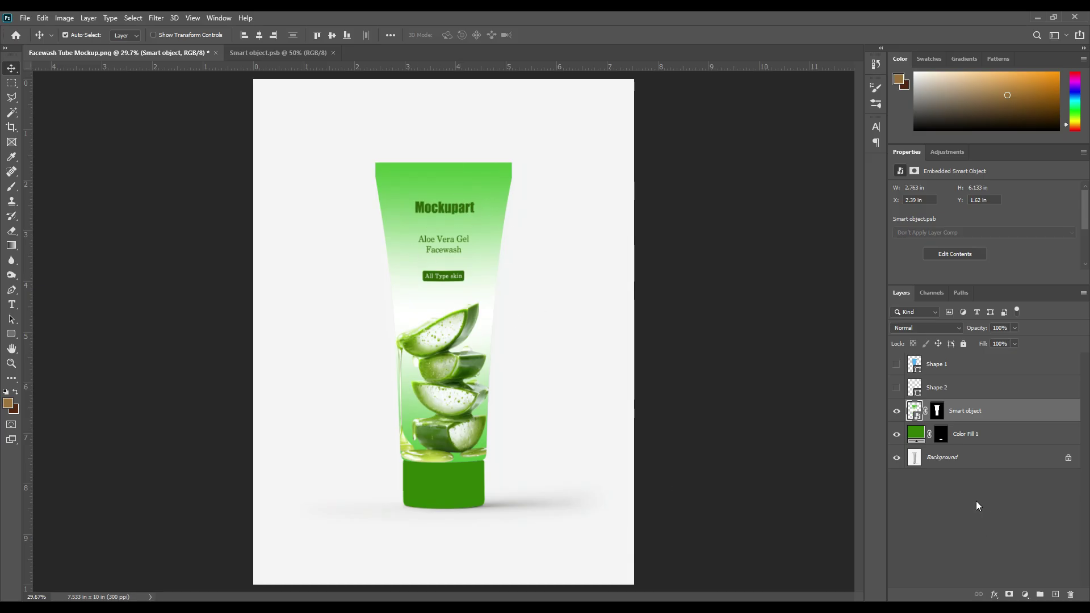
# - Load the Smart object and Color Fill 1 layer masks together as one selection covering the tube and cap
pyautogui.click(952, 514)
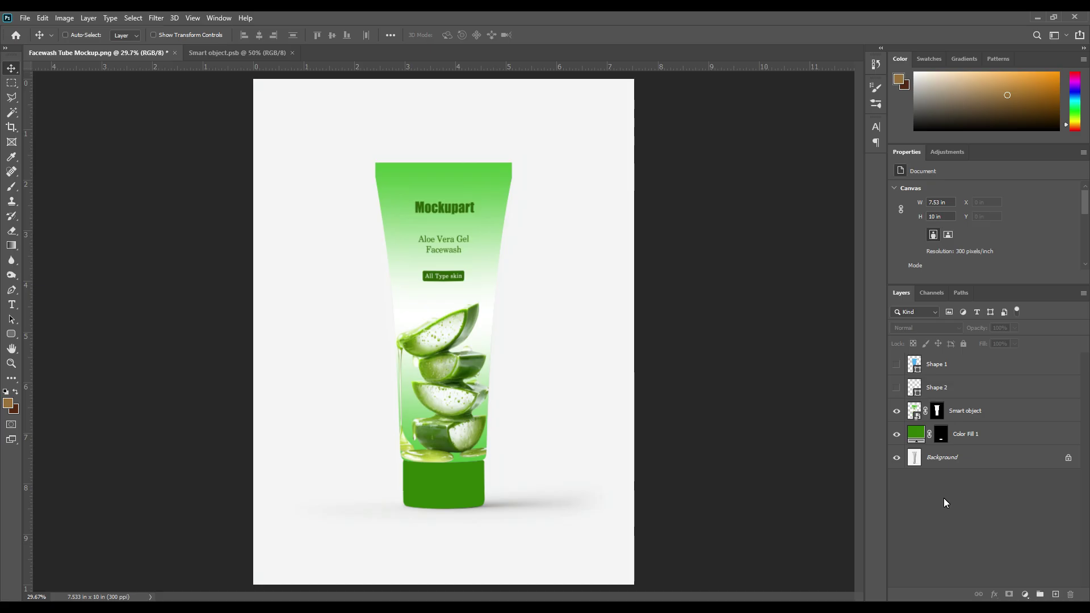
pyautogui.moveTo(942, 435); pyautogui.dragTo(939, 411)
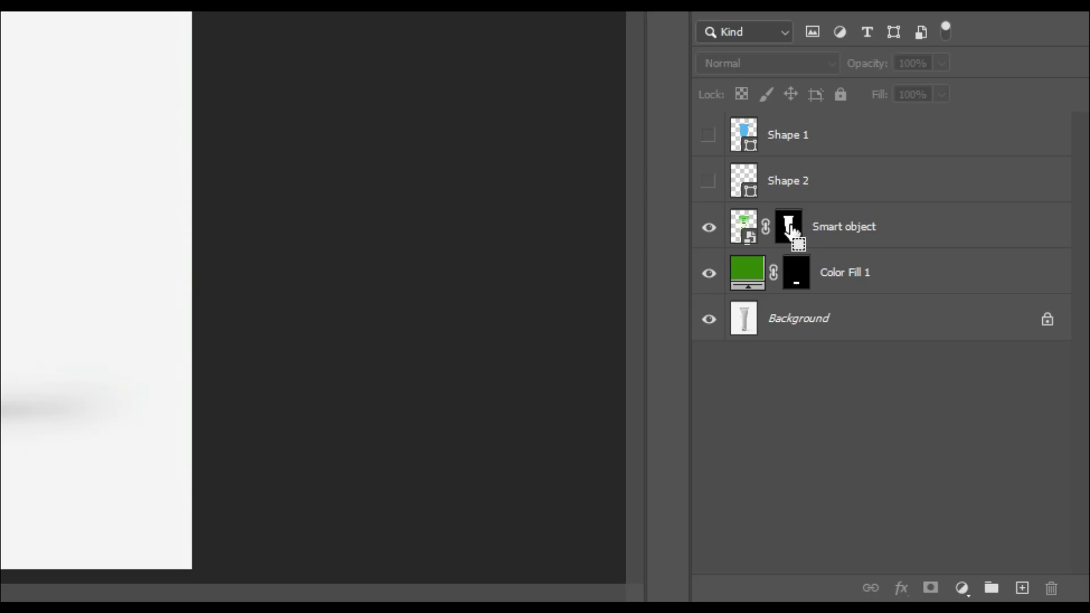
pyautogui.moveTo(791, 227); pyautogui.dragTo(795, 275)
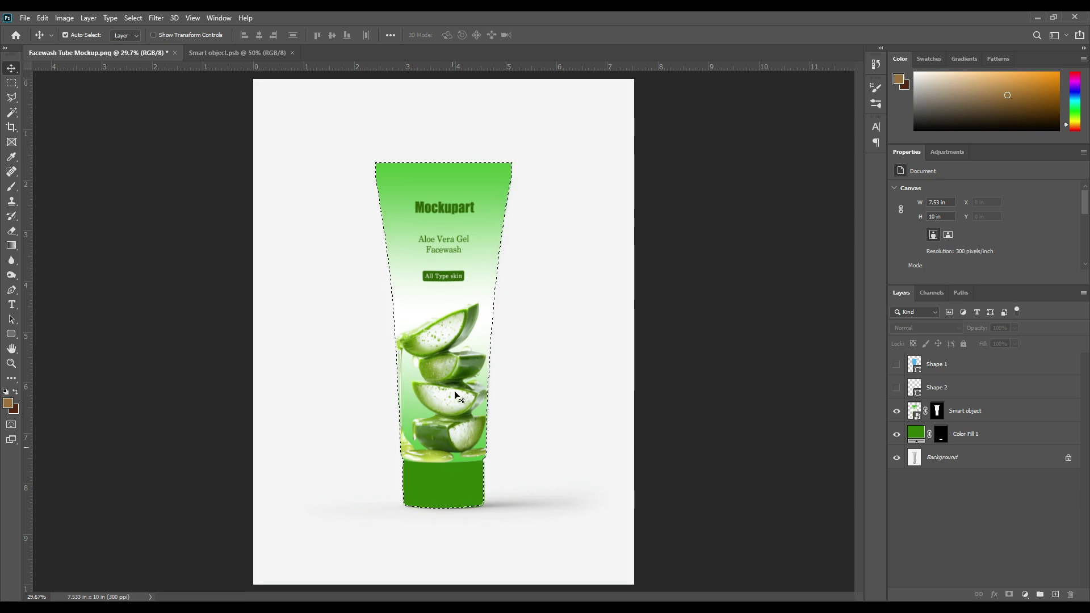
# - Copy the selected tube area of the Background to a new layer and move it to the top of the layer stack
pyautogui.click(943, 460)
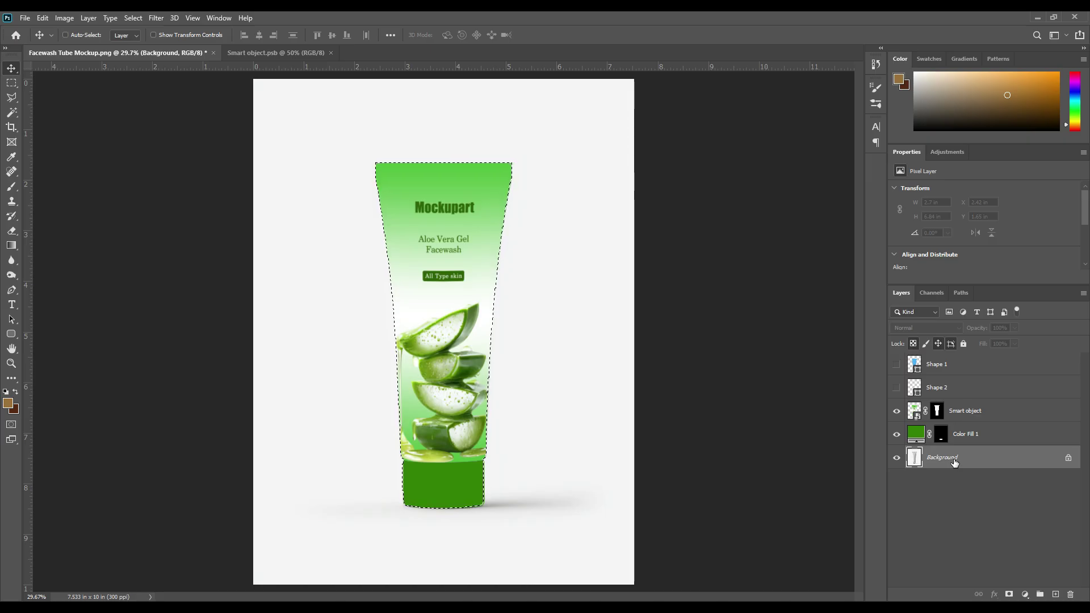
pyautogui.hotkey('ctrl', 'j')
pyautogui.press('ctrl')
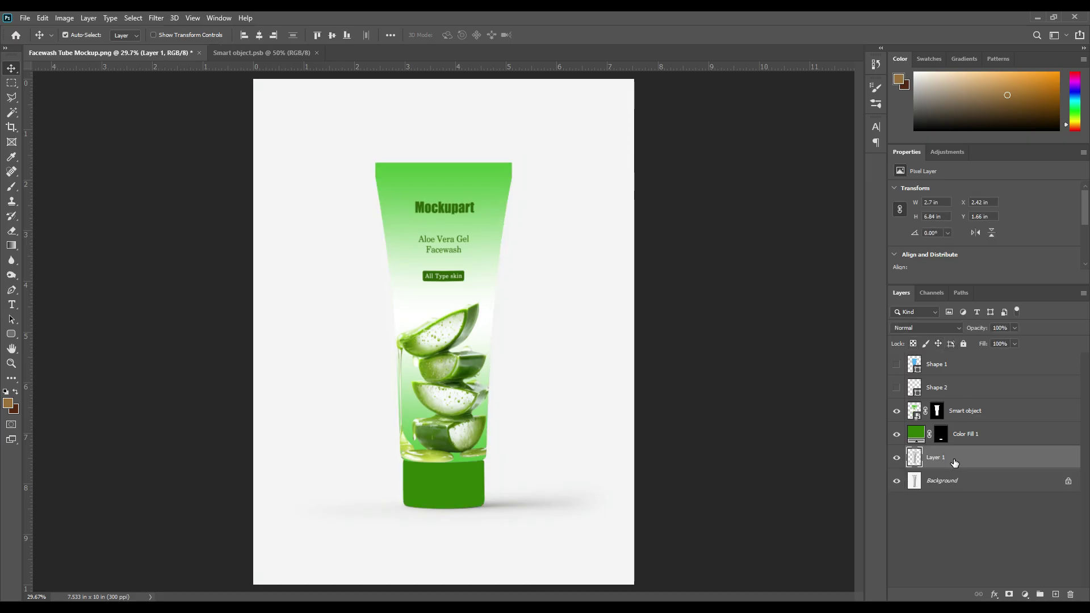
pyautogui.moveTo(937, 459); pyautogui.dragTo(929, 361)
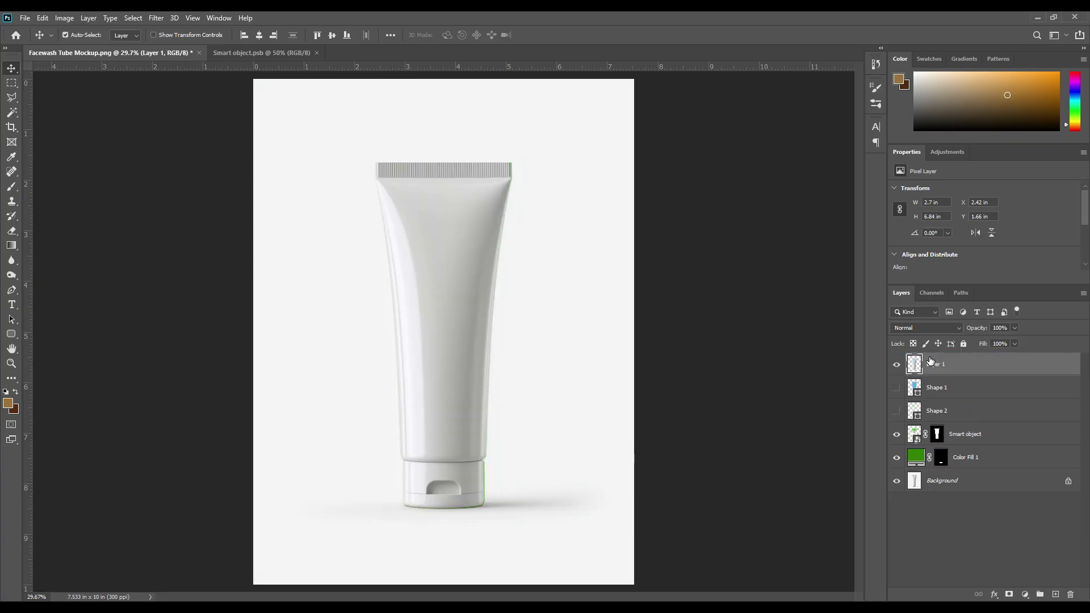
# - Isolate Layer 1 by hiding the Smart object, Color Fill 1 and Background layers, and toggle its visibility to examine the tube cutout
pyautogui.click(961, 365)
pyautogui.click(897, 457)
pyautogui.click(897, 433)
pyautogui.click(897, 481)
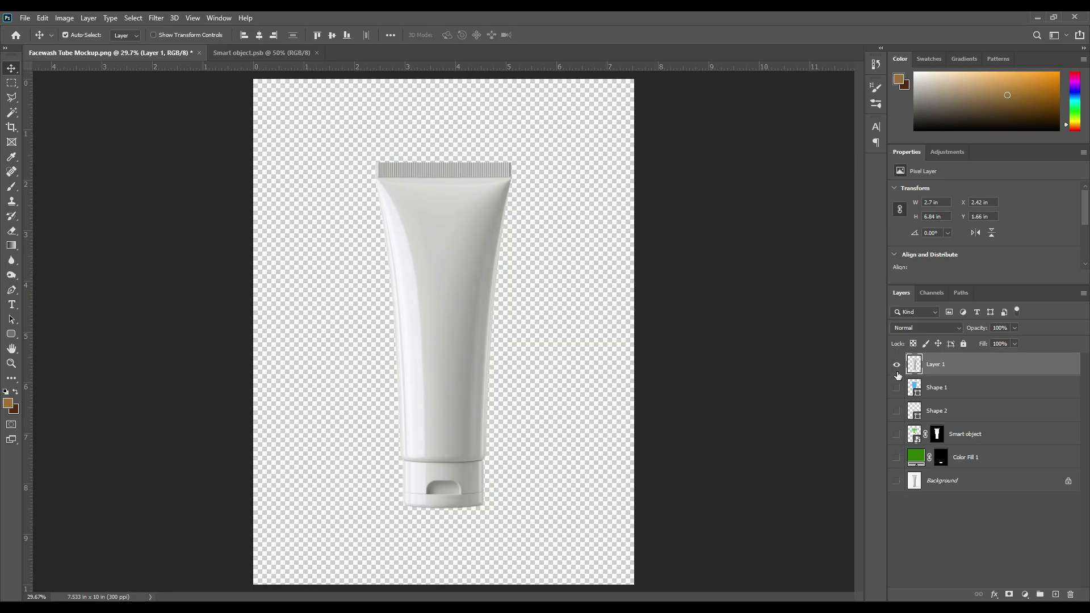
pyautogui.click(897, 366)
pyautogui.click(897, 366)
pyautogui.click(898, 366)
pyautogui.click(897, 366)
# - Duplicate Layer 1 twice and make the Smart object, Color Fill 1 and Background layers visible again
pyautogui.hotkey('ctrl', 'j')
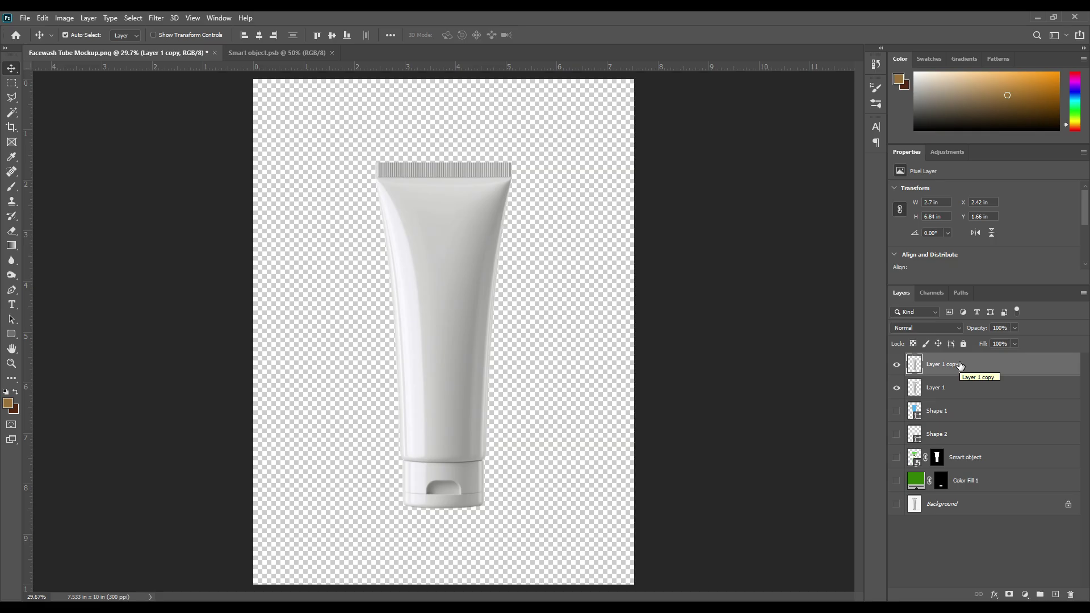
pyautogui.hotkey('ctrl', 'j')
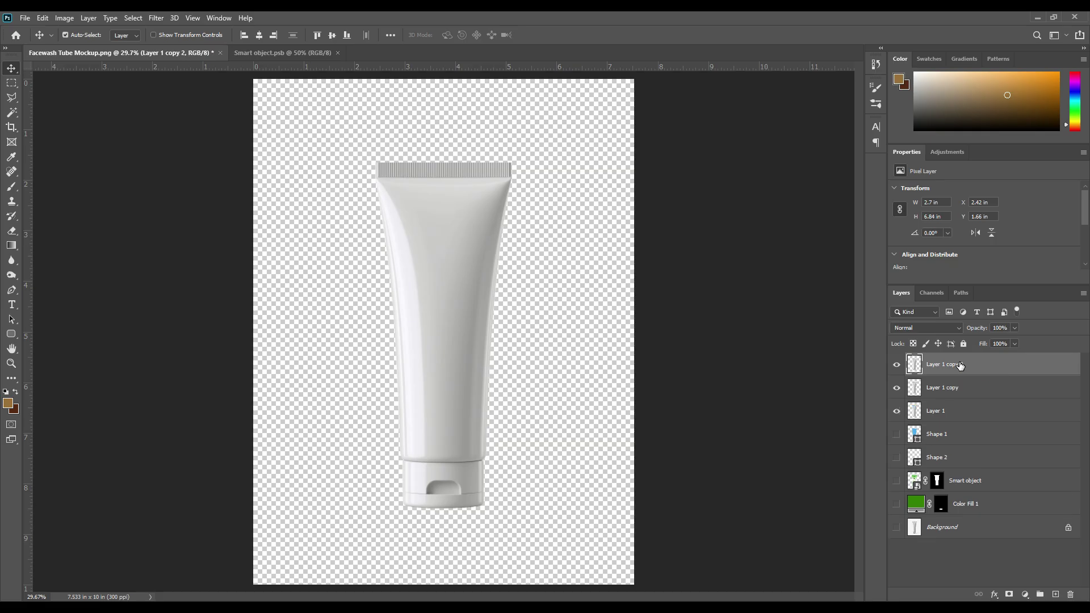
pyautogui.click(942, 412)
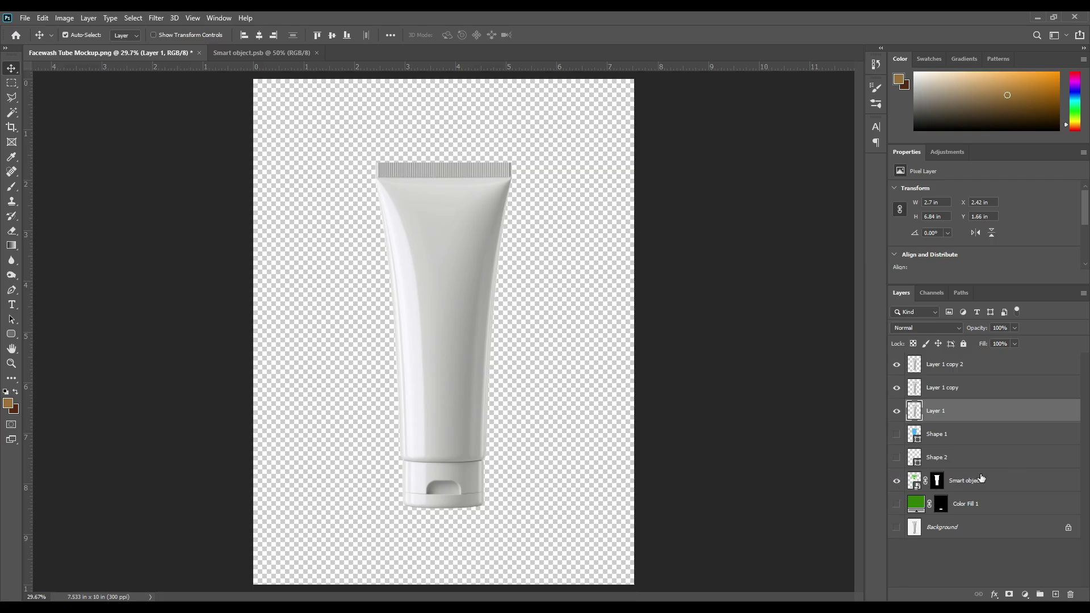
pyautogui.click(989, 504)
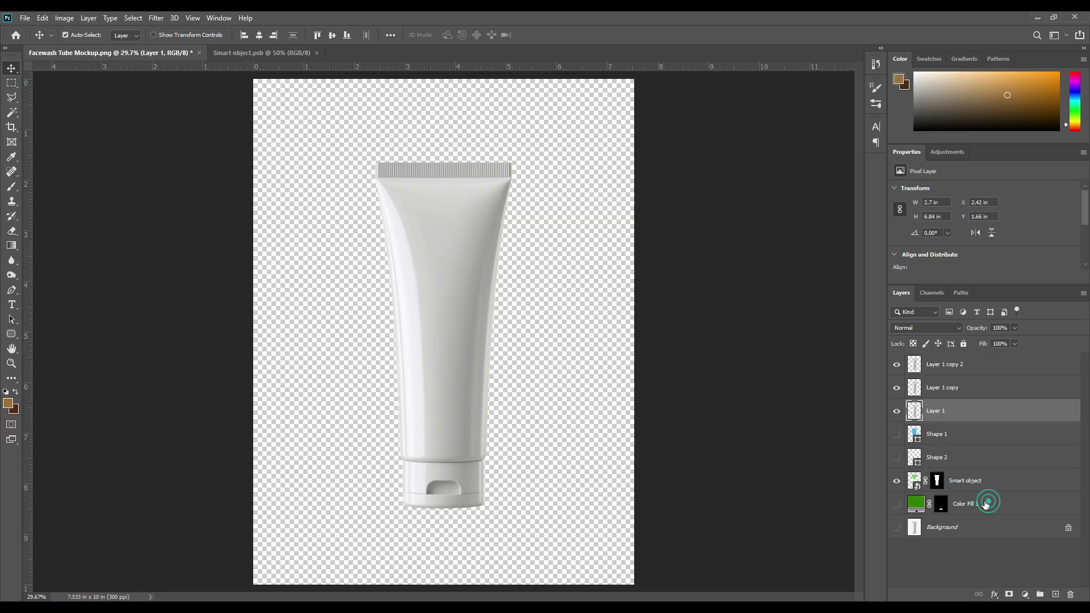
pyautogui.click(897, 504)
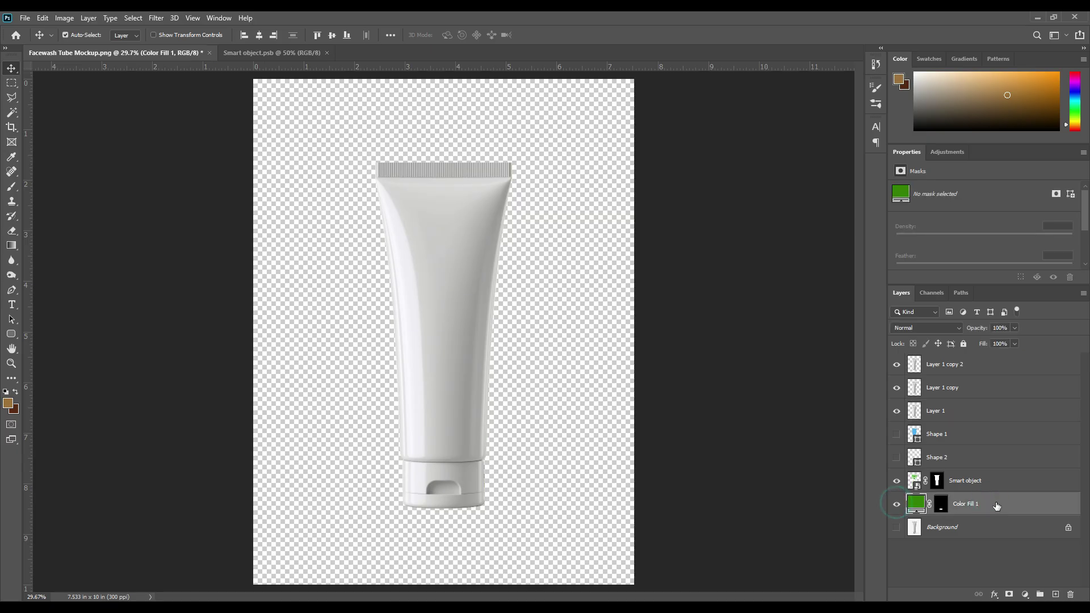
pyautogui.click(896, 528)
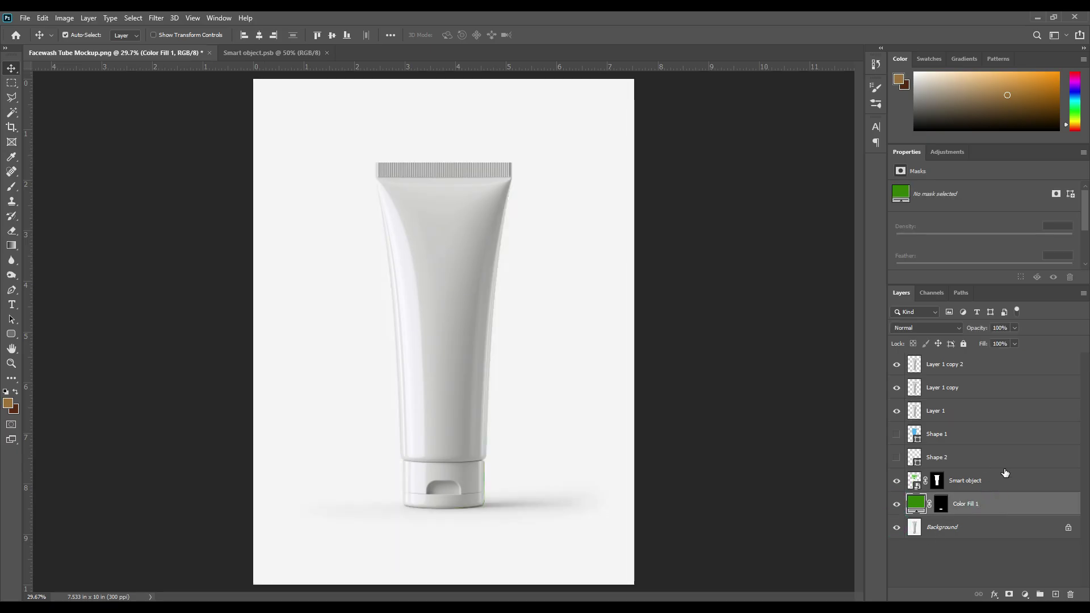
# - Rename the three tube layers, from top to bottom, as Light, Midtone and Shadow
pyautogui.click(952, 367)
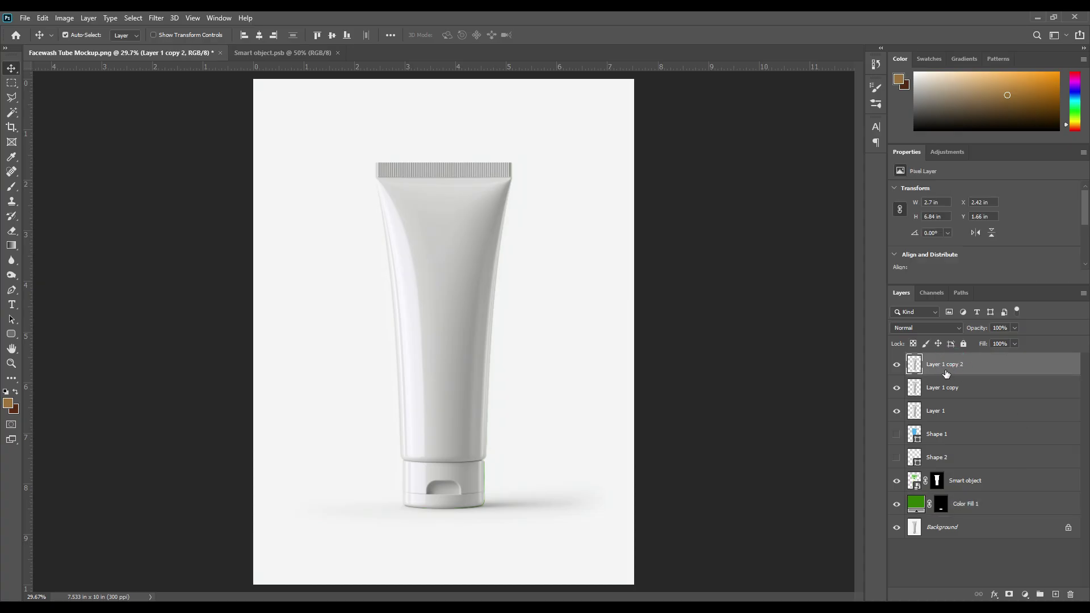
pyautogui.doubleClick(947, 365)
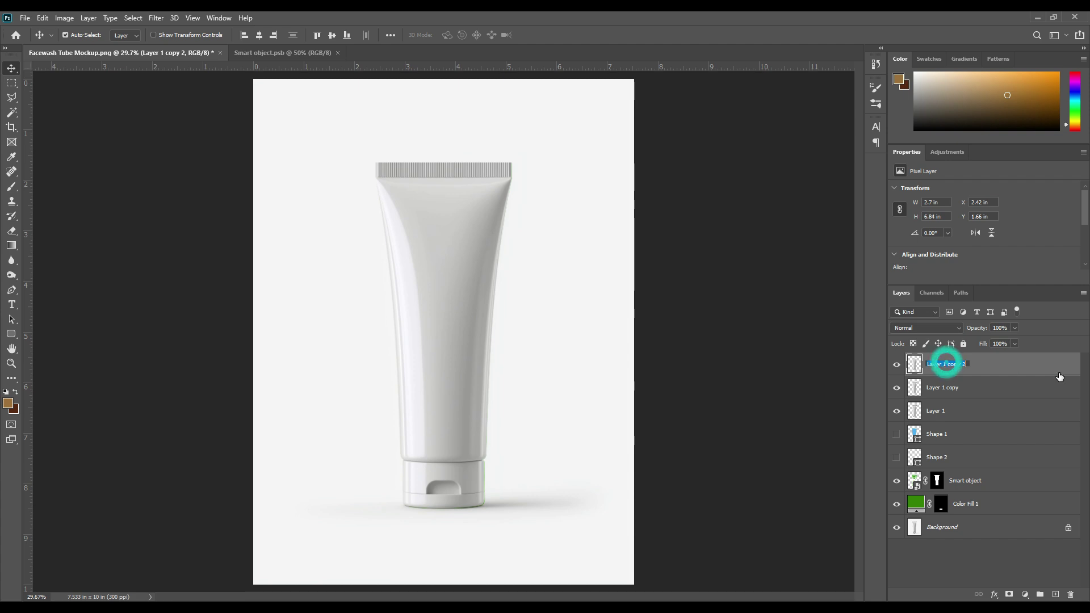
pyautogui.write('Light')
pyautogui.press('Return')
pyautogui.doubleClick(944, 387)
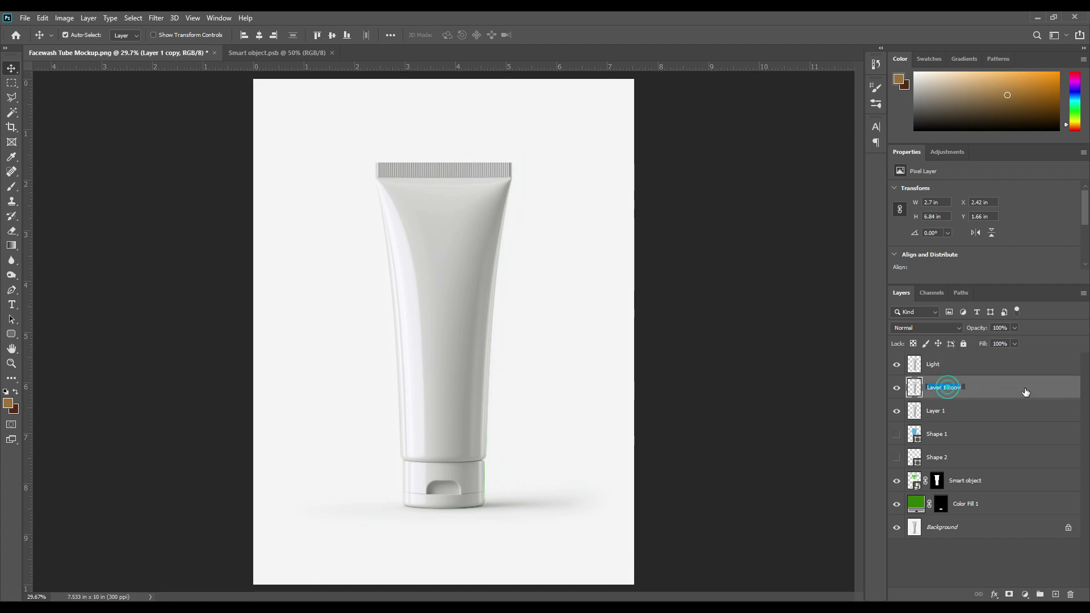
pyautogui.write('Midtone')
pyautogui.click(958, 411)
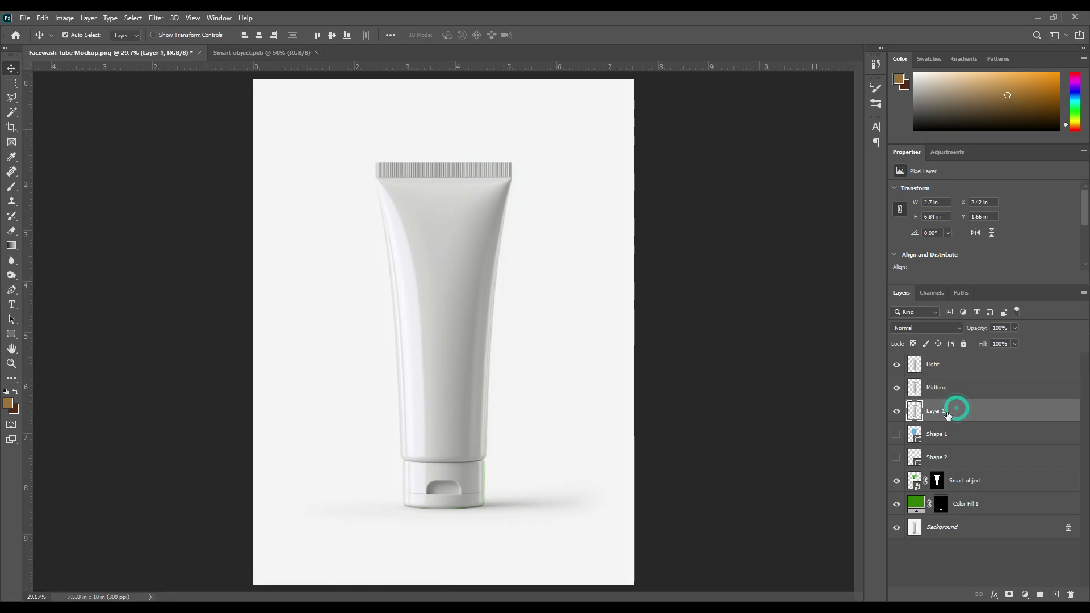
pyautogui.doubleClick(935, 411)
pyautogui.write('Shadow')
pyautogui.press('Return')
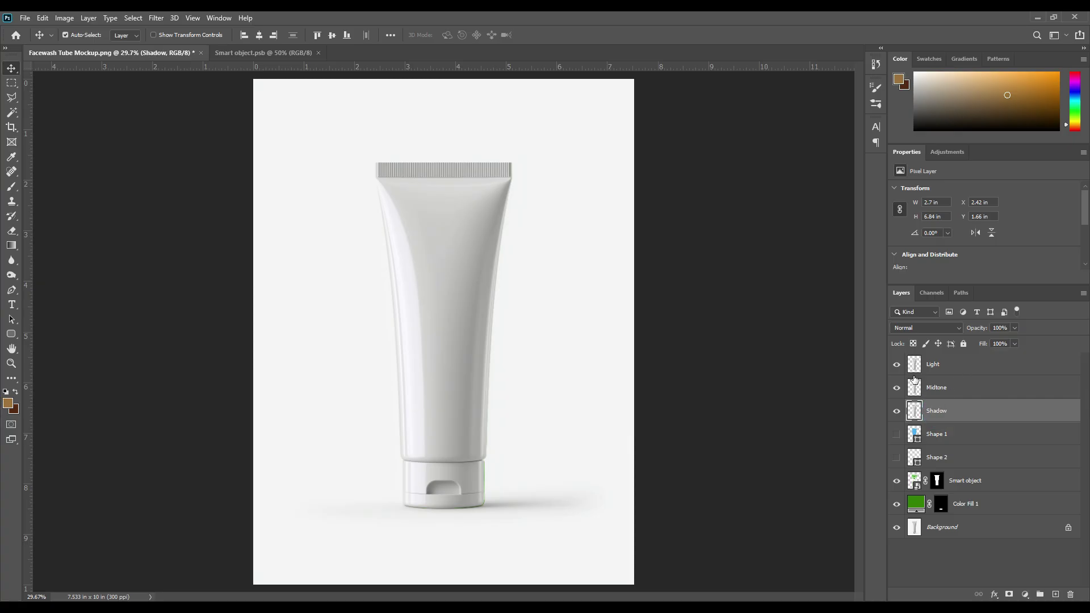
# - Hide the Light and Midtone layers and set the Shadow layer's blend mode to Multiply
pyautogui.click(897, 364)
pyautogui.click(897, 388)
pyautogui.click(917, 327)
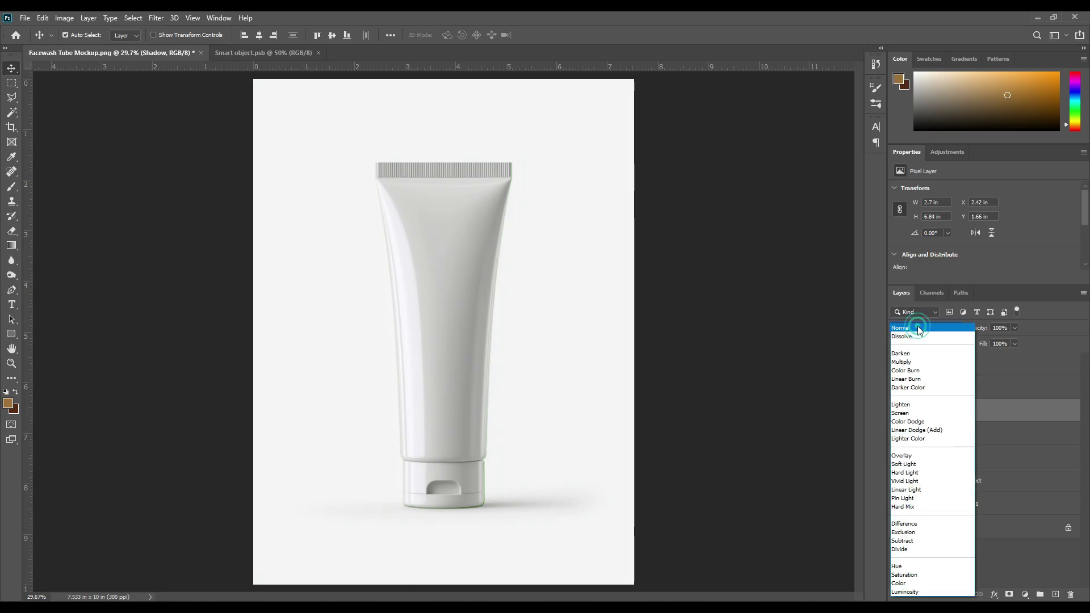
pyautogui.click(906, 363)
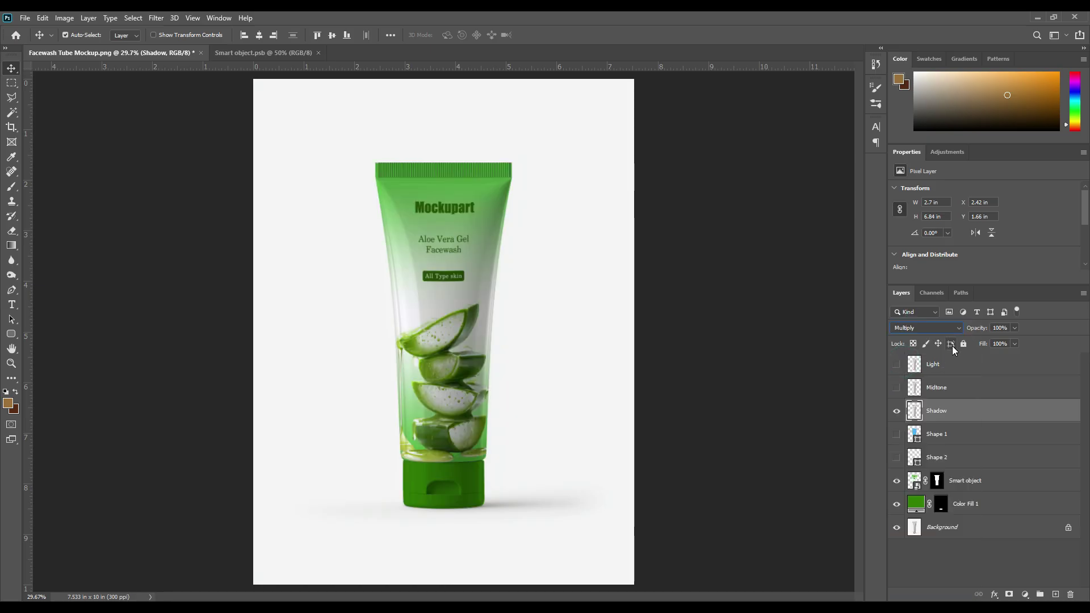
# - Toggle the Midtone and Shadow layers' visibility to compare the label with and without the tube's shading
pyautogui.click(939, 390)
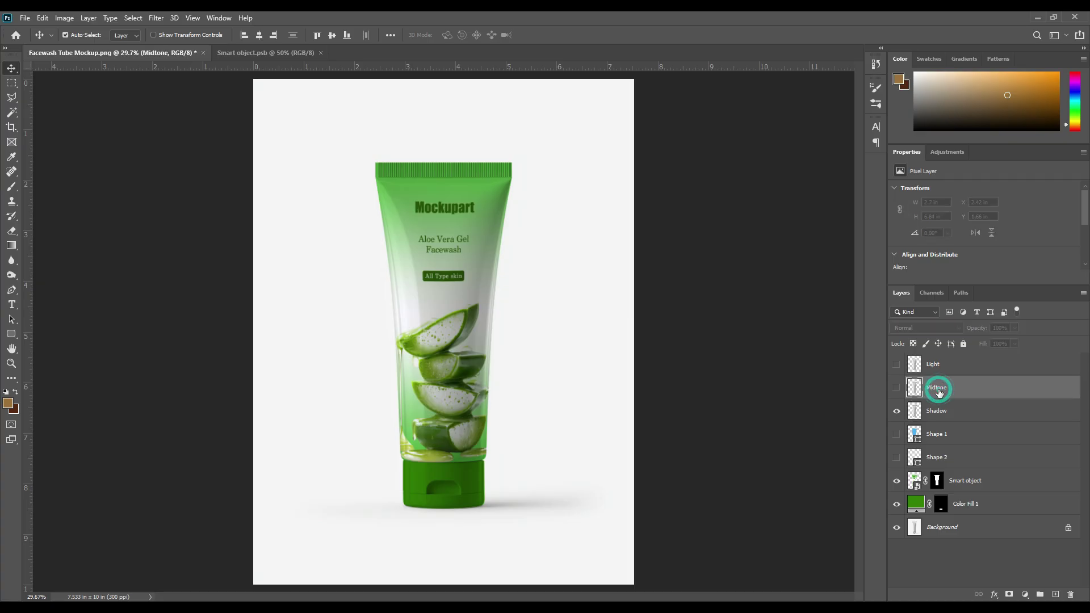
pyautogui.click(896, 391)
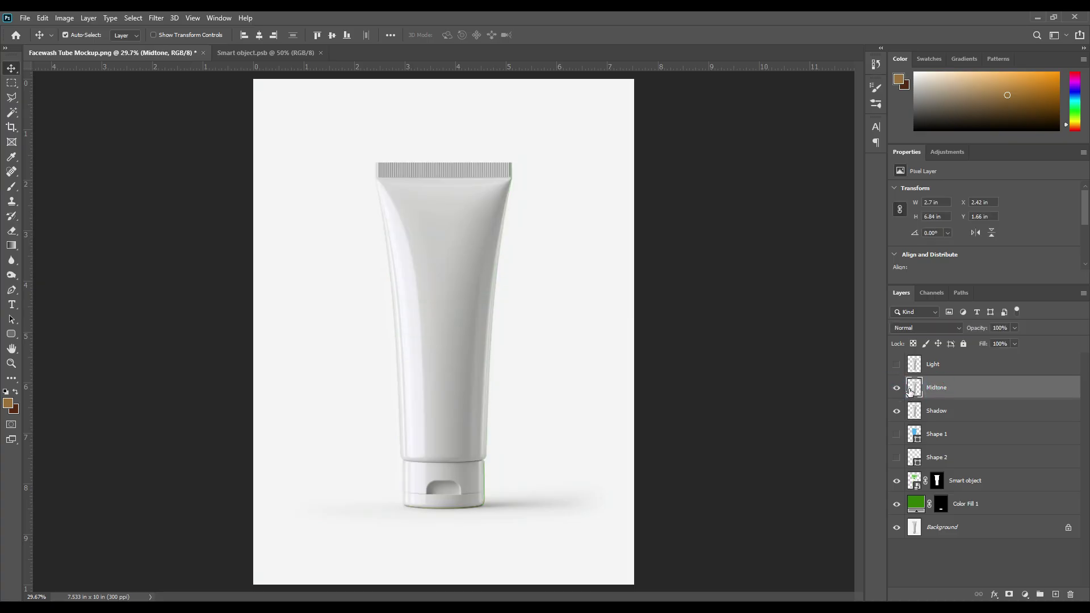
pyautogui.click(896, 389)
pyautogui.click(965, 407)
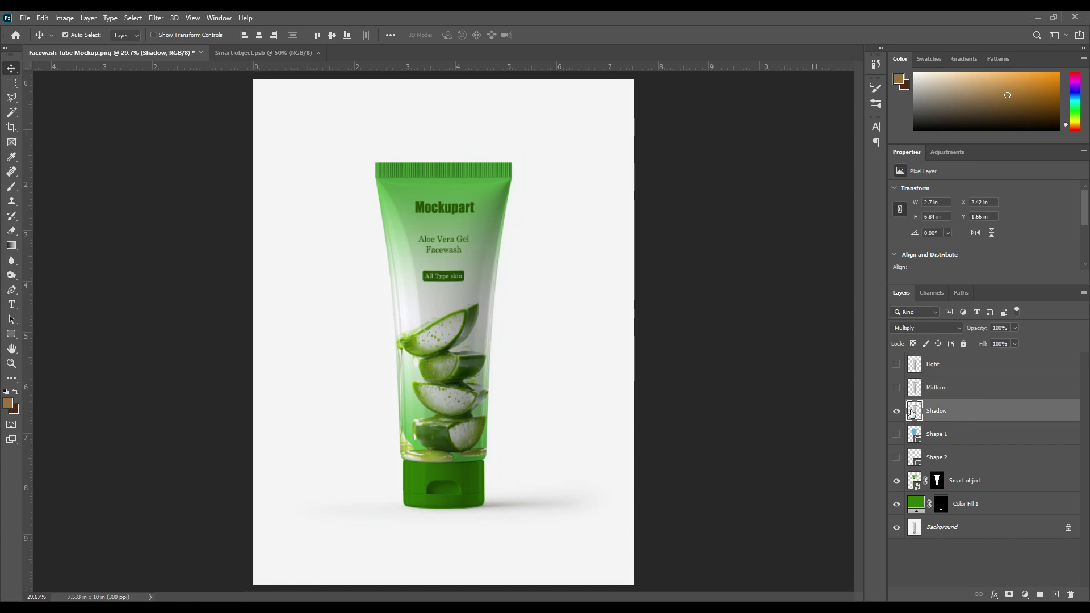
pyautogui.click(897, 412)
pyautogui.click(897, 411)
pyautogui.click(897, 411)
pyautogui.click(896, 411)
pyautogui.click(897, 411)
pyautogui.click(897, 411)
# - Show the Midtone layer and set its blend mode to Linear Dodge (Add)
pyautogui.click(956, 391)
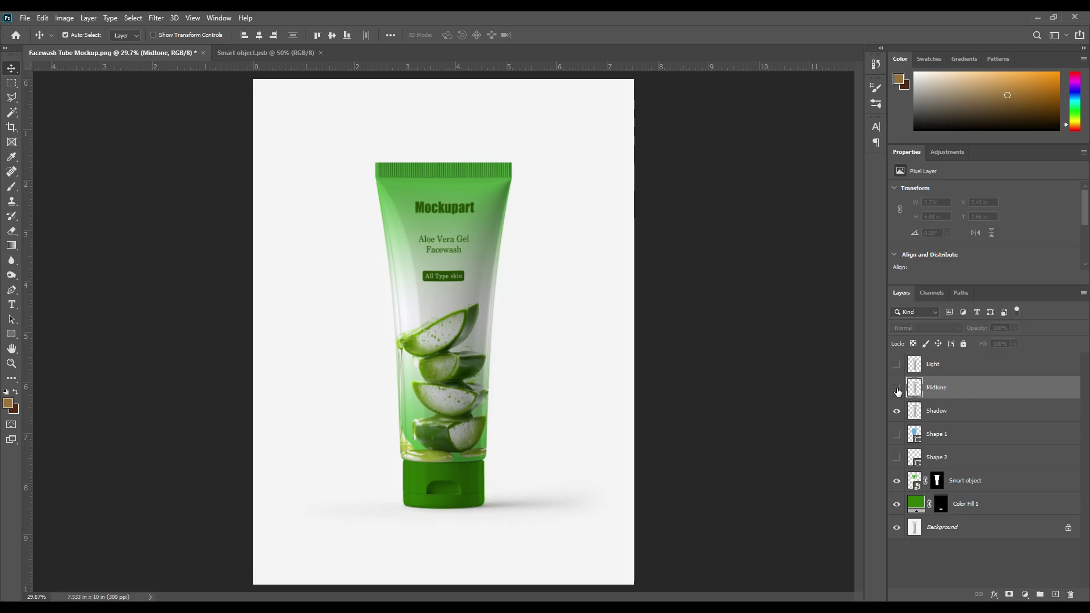
pyautogui.click(897, 389)
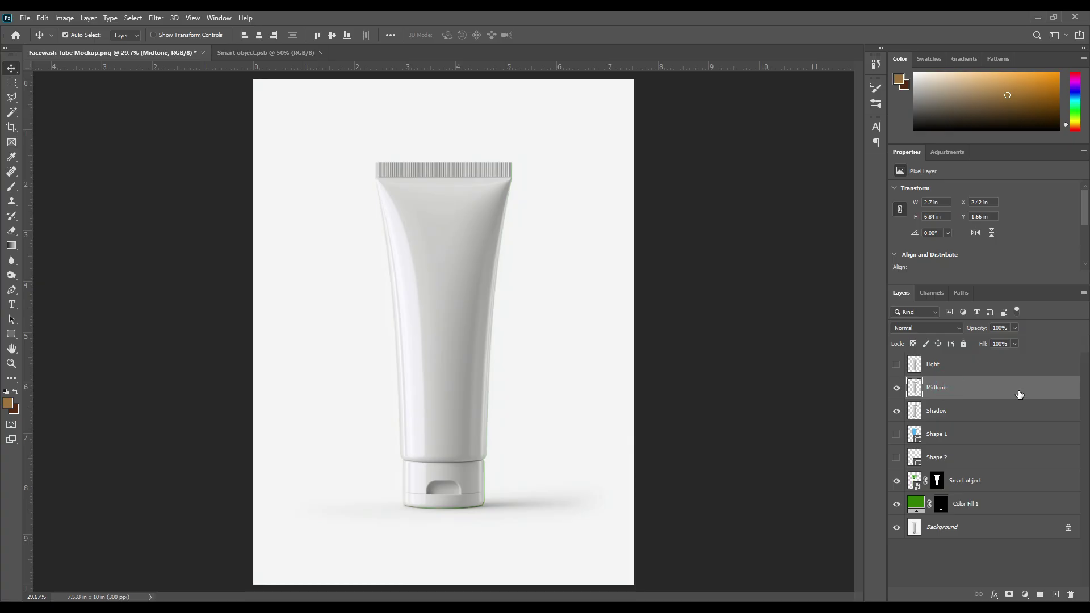
pyautogui.click(919, 328)
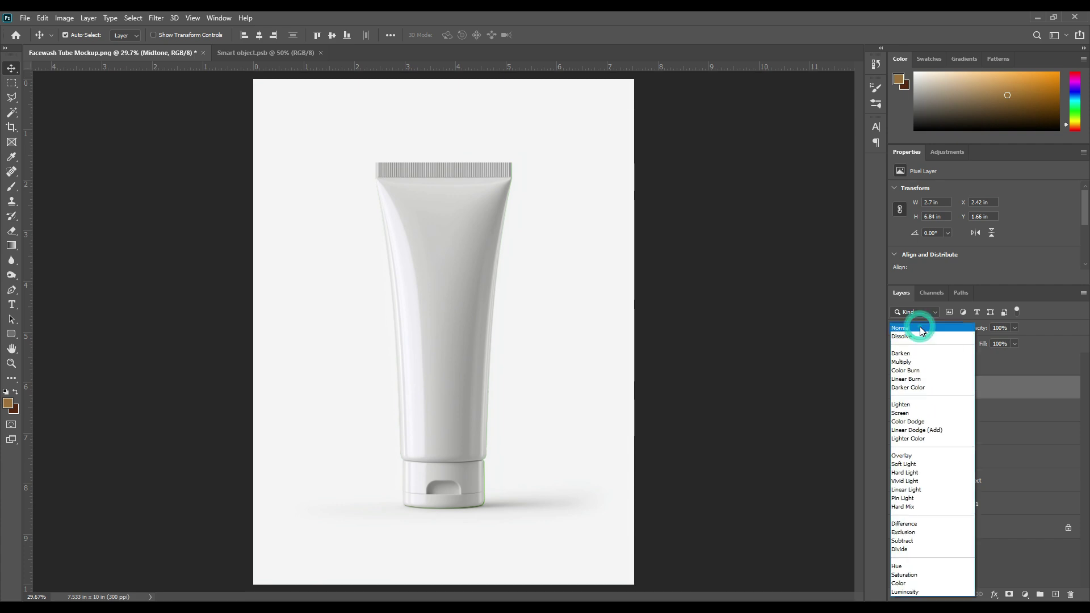
pyautogui.click(921, 431)
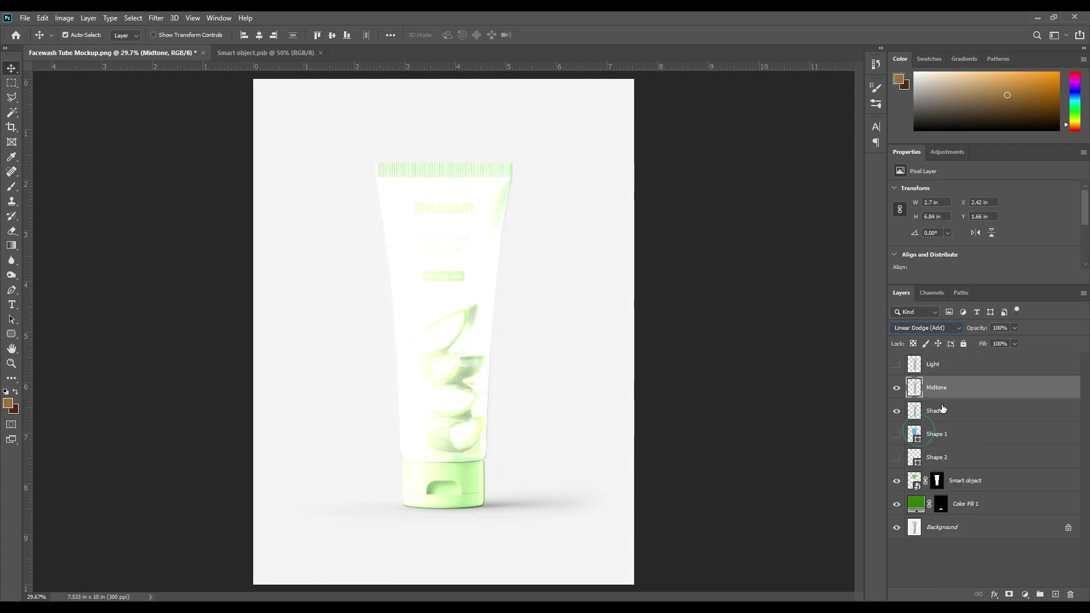
pyautogui.click(661, 317)
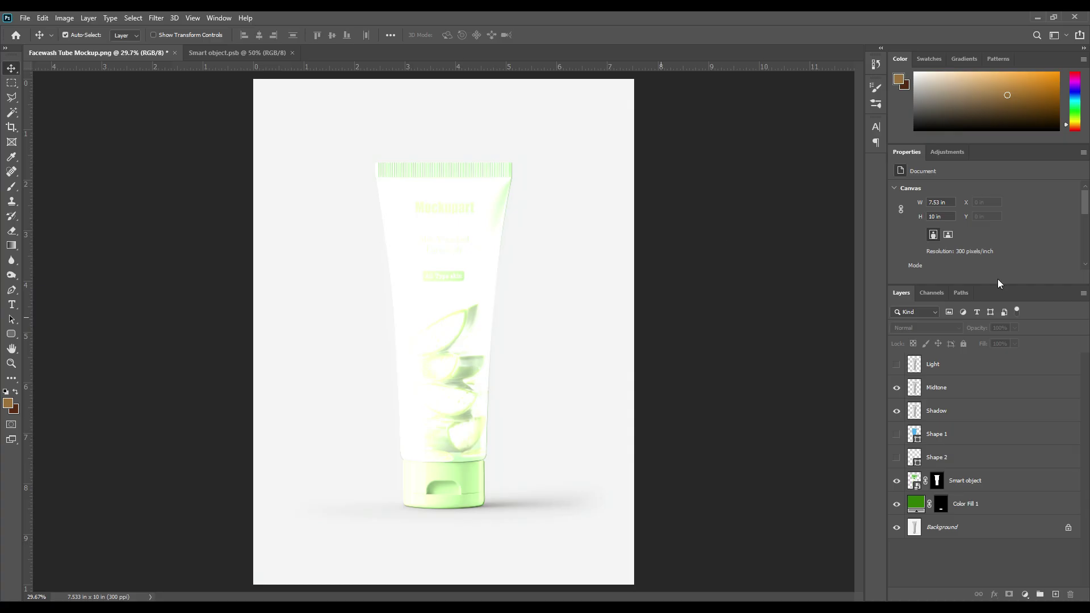
# - Apply Levels to the Midtone layer with the input black point at 179 and the output white level at 23
pyautogui.click(945, 387)
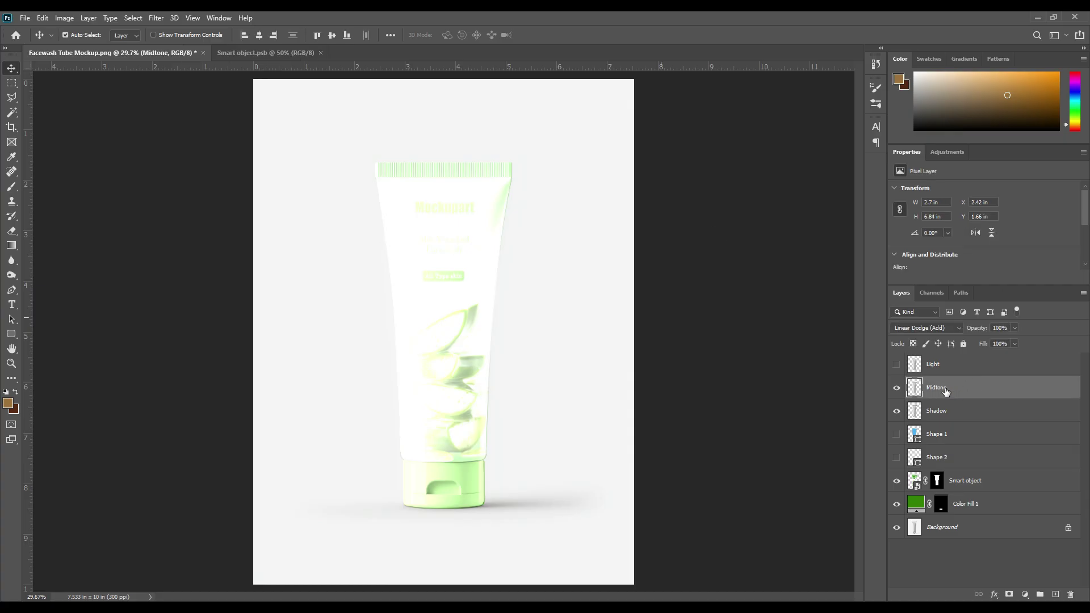
pyautogui.press('ctrl')
pyautogui.hotkey('ctrl', 'l')
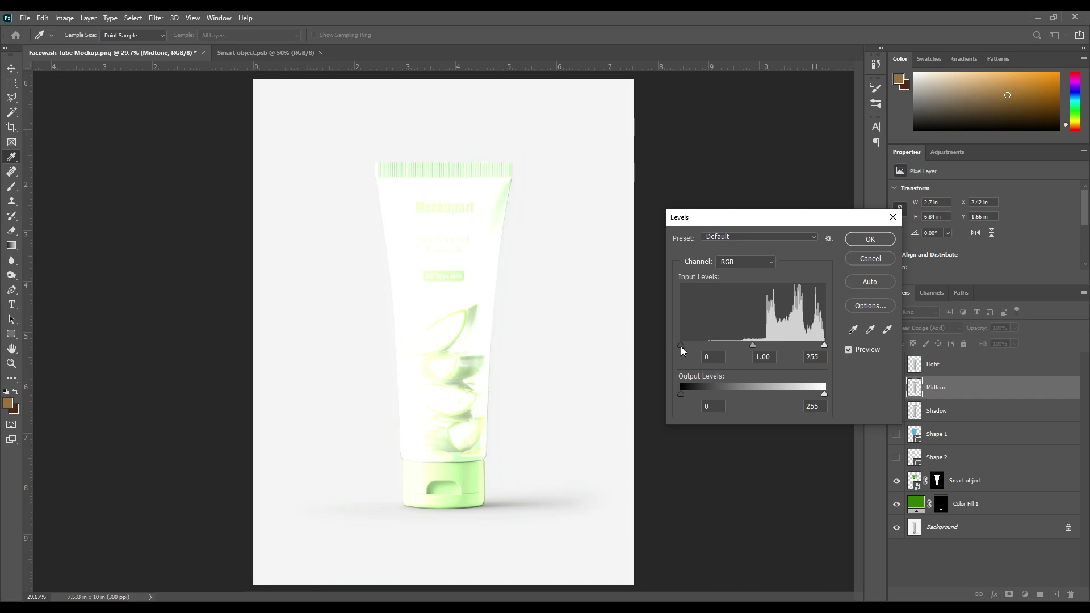
pyautogui.moveTo(680, 346); pyautogui.dragTo(803, 343)
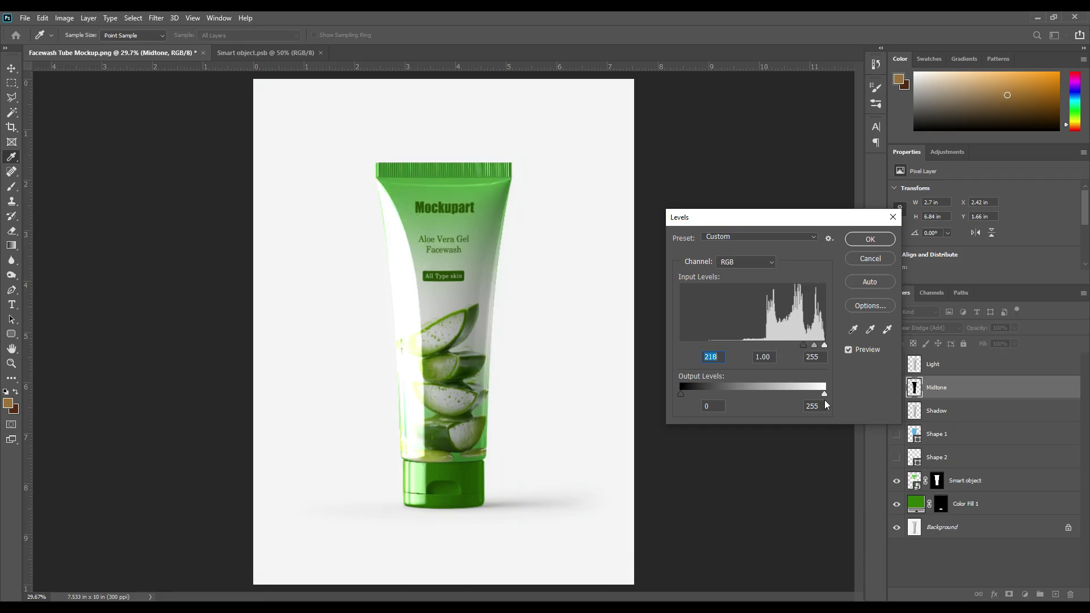
pyautogui.moveTo(824, 396); pyautogui.dragTo(700, 394)
pyautogui.moveTo(802, 345); pyautogui.dragTo(787, 347)
pyautogui.moveTo(699, 394); pyautogui.dragTo(694, 396)
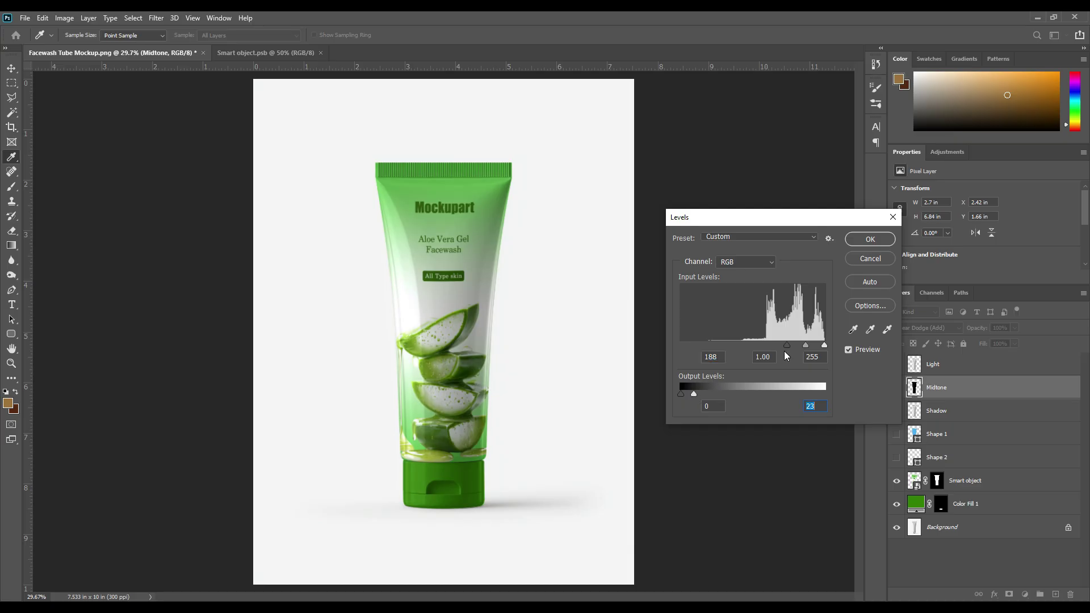
pyautogui.moveTo(786, 345); pyautogui.dragTo(782, 347)
pyautogui.click(871, 239)
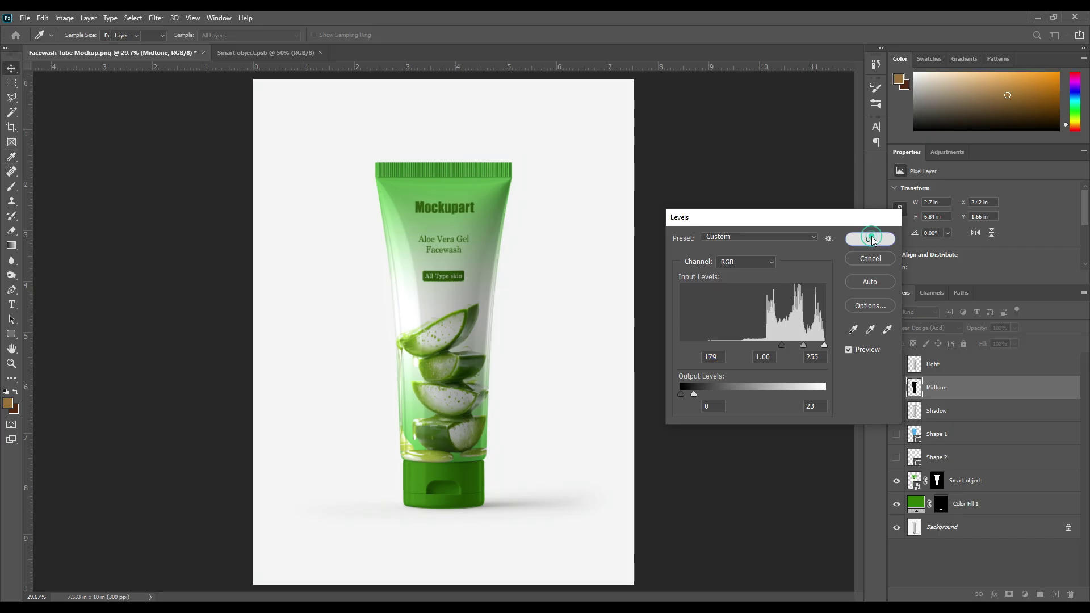
# - Show the Light layer and set its blend mode to Screen
pyautogui.click(940, 369)
pyautogui.click(896, 364)
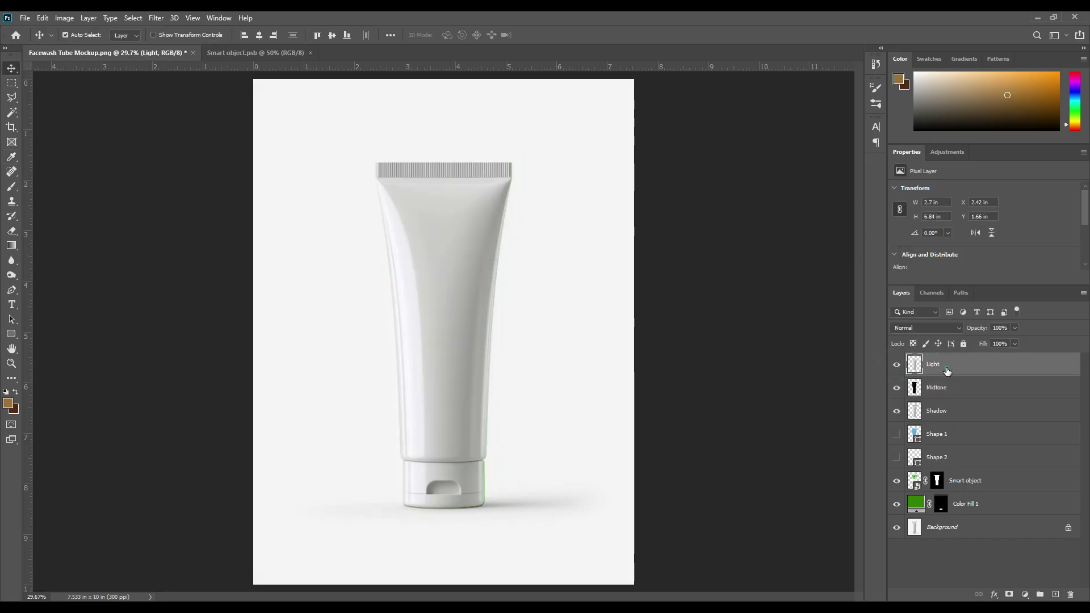
pyautogui.click(918, 326)
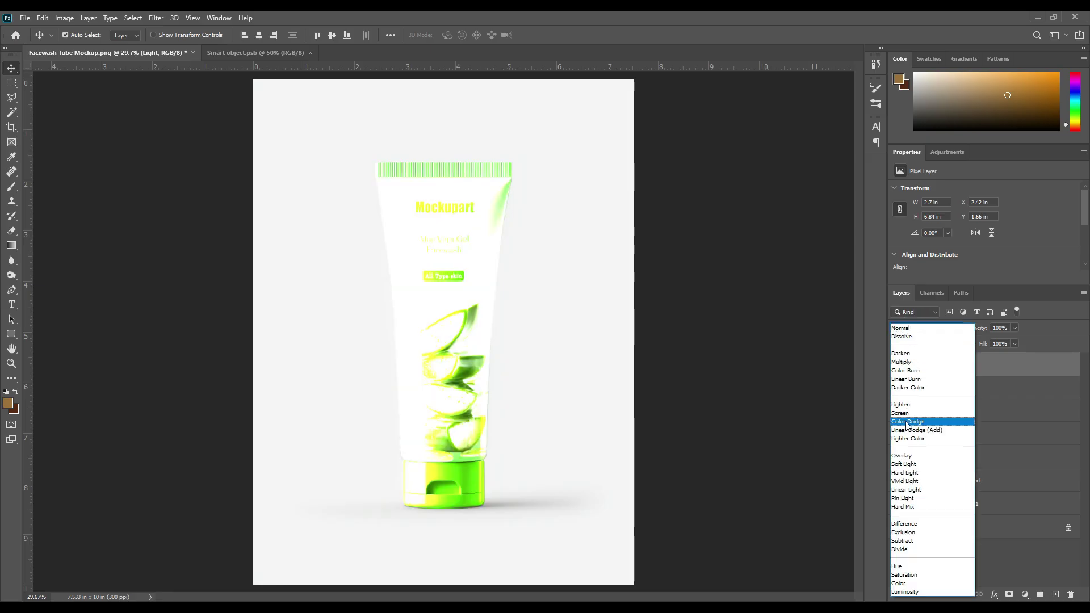
pyautogui.click(911, 414)
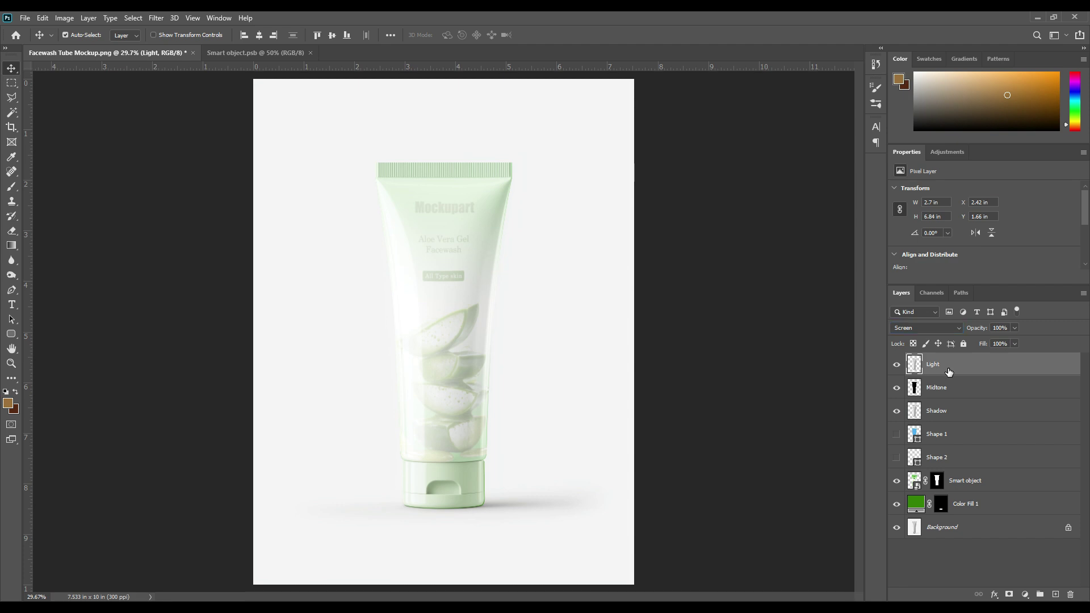
# - Apply Levels to the Light layer with the input black point at 231 and the output white level at 127
pyautogui.hotkey('ctrl', 'l')
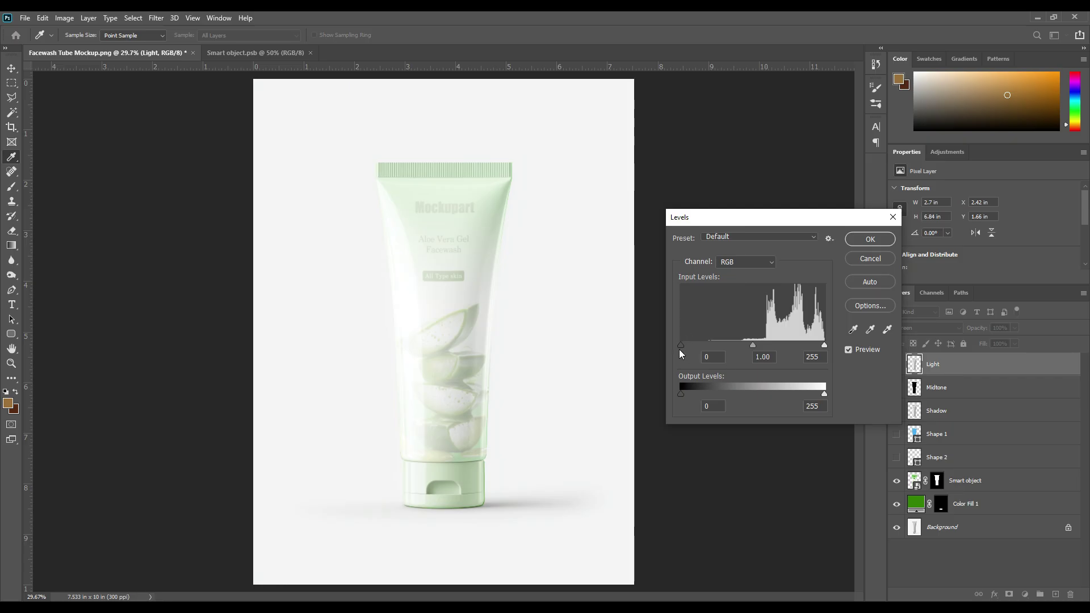
pyautogui.moveTo(681, 345); pyautogui.dragTo(811, 349)
pyautogui.moveTo(825, 393); pyautogui.dragTo(752, 391)
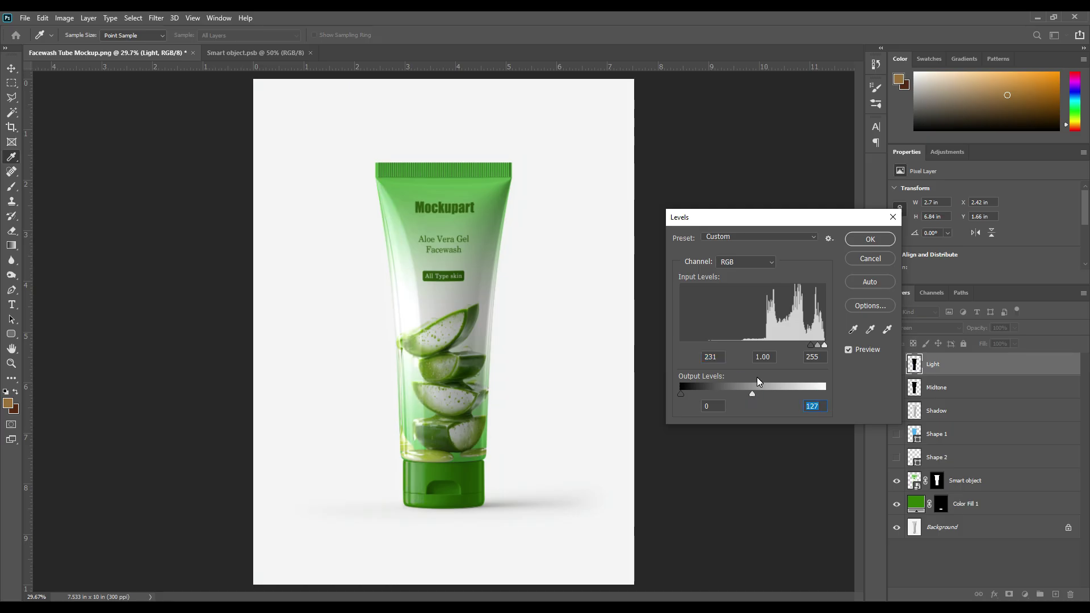
pyautogui.click(855, 241)
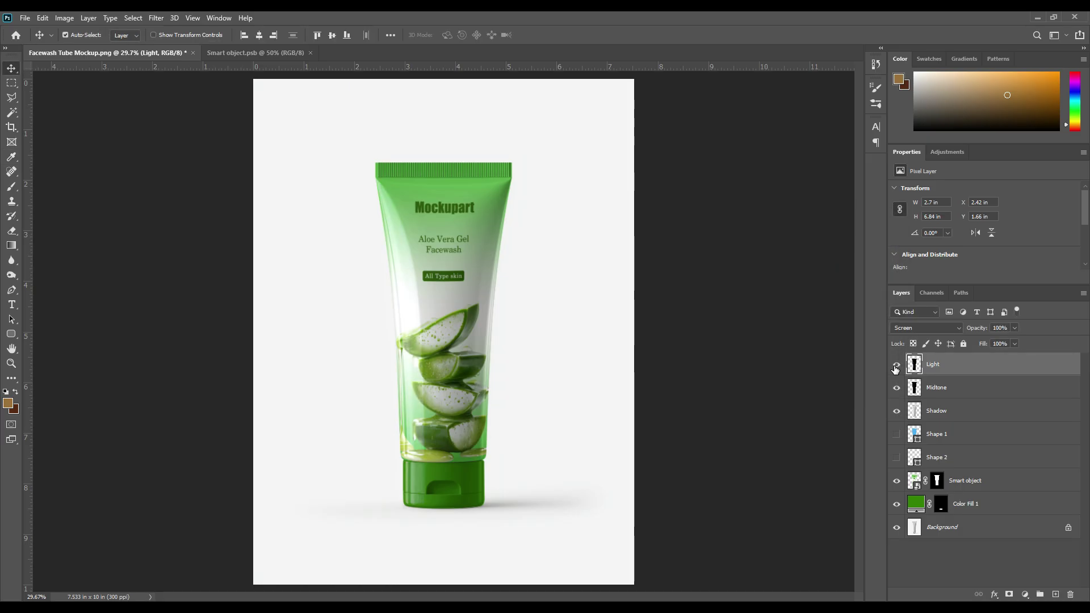
# - Toggle the Light layer's visibility to compare the tube with and without its highlights
pyautogui.click(896, 365)
pyautogui.click(896, 365)
pyautogui.click(896, 365)
pyautogui.click(896, 365)
pyautogui.click(897, 365)
pyautogui.click(897, 365)
pyautogui.click(896, 365)
pyautogui.click(897, 365)
pyautogui.click(783, 375)
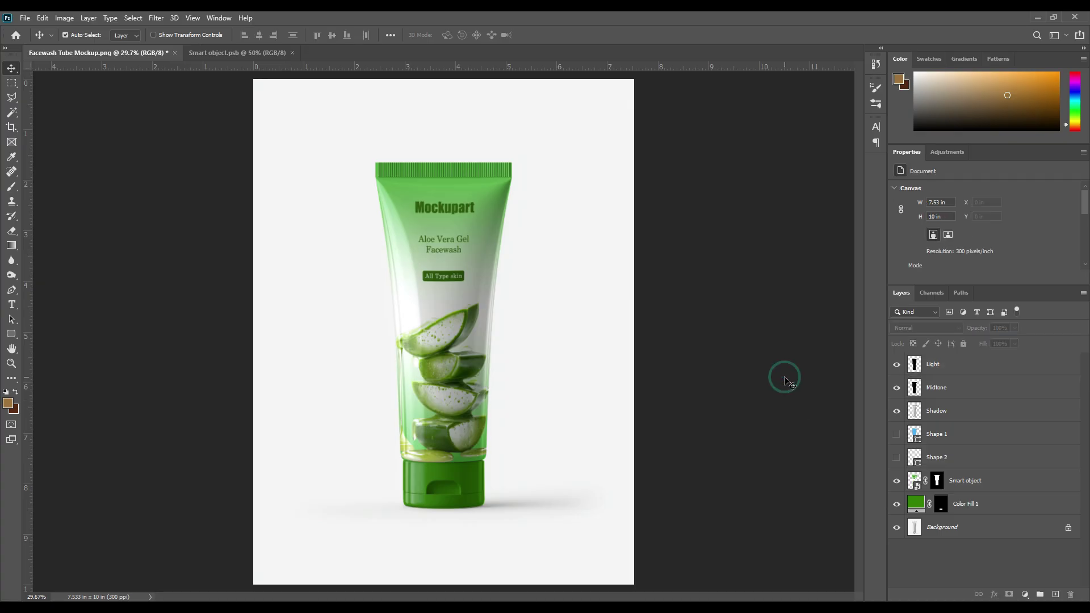
pyautogui.click(925, 369)
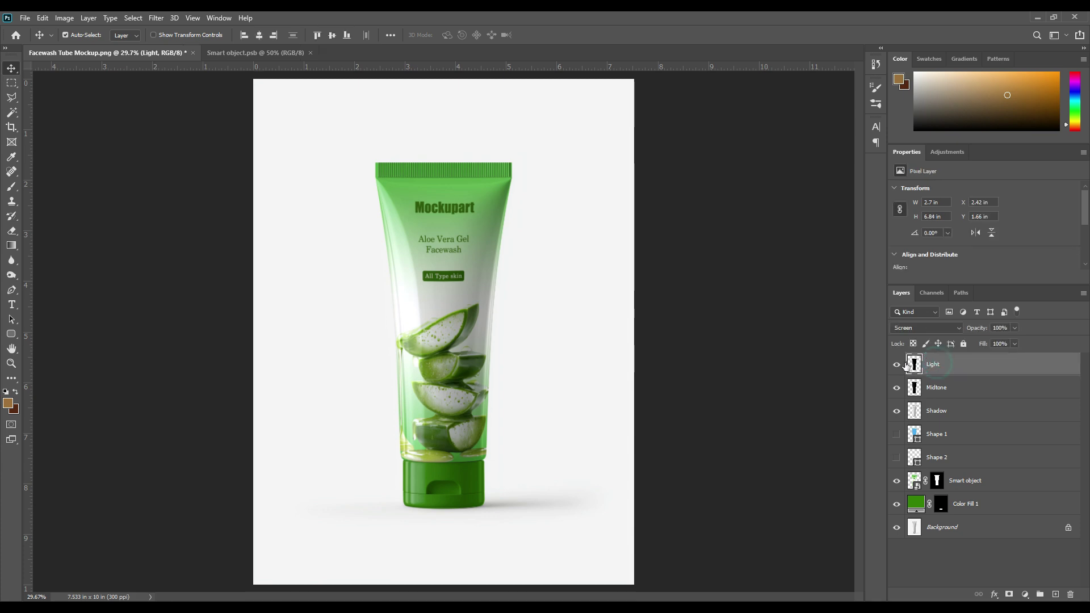
# - Switch the Light layer off and on several times to check its highlights on the tube
pyautogui.click(897, 363)
pyautogui.click(896, 363)
pyautogui.click(897, 364)
pyautogui.click(897, 364)
pyautogui.click(897, 363)
pyautogui.click(897, 364)
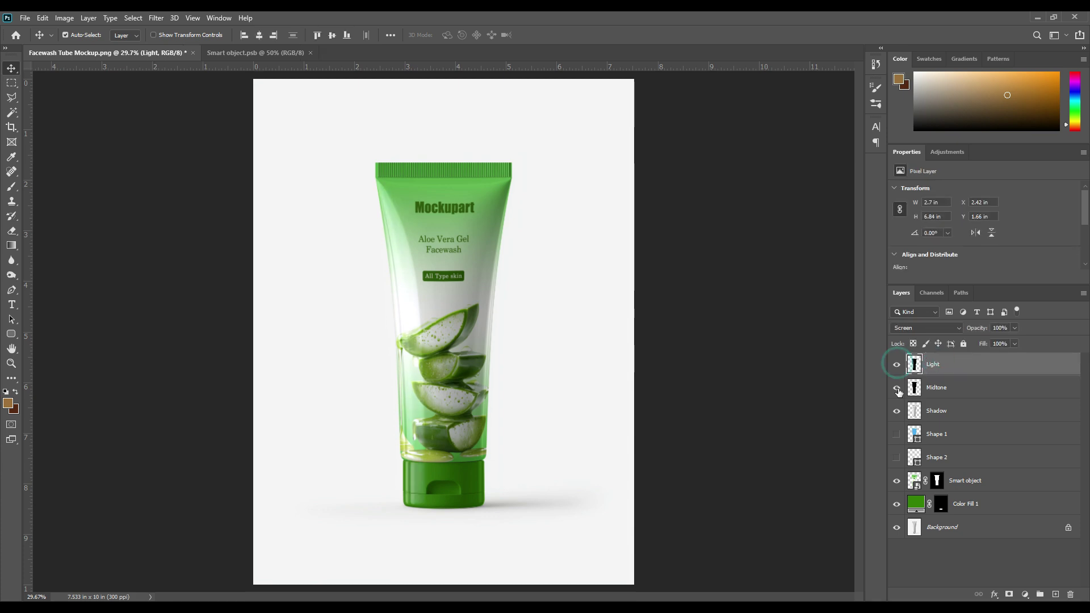
# - Select the Midtone layer and toggle its visibility to compare the tube with and without the midtones
pyautogui.click(939, 388)
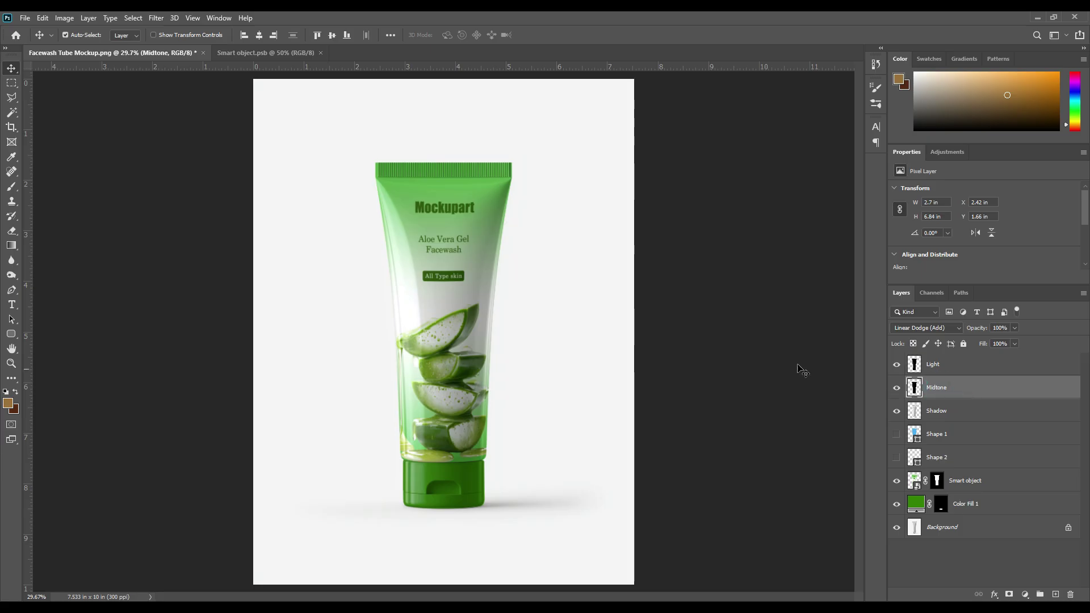
pyautogui.click(896, 388)
pyautogui.click(897, 387)
pyautogui.click(896, 388)
pyautogui.click(897, 388)
# - Select the Shadow layer, toggle its visibility to compare the tube with and without its shading, and deselect all layers
pyautogui.click(936, 412)
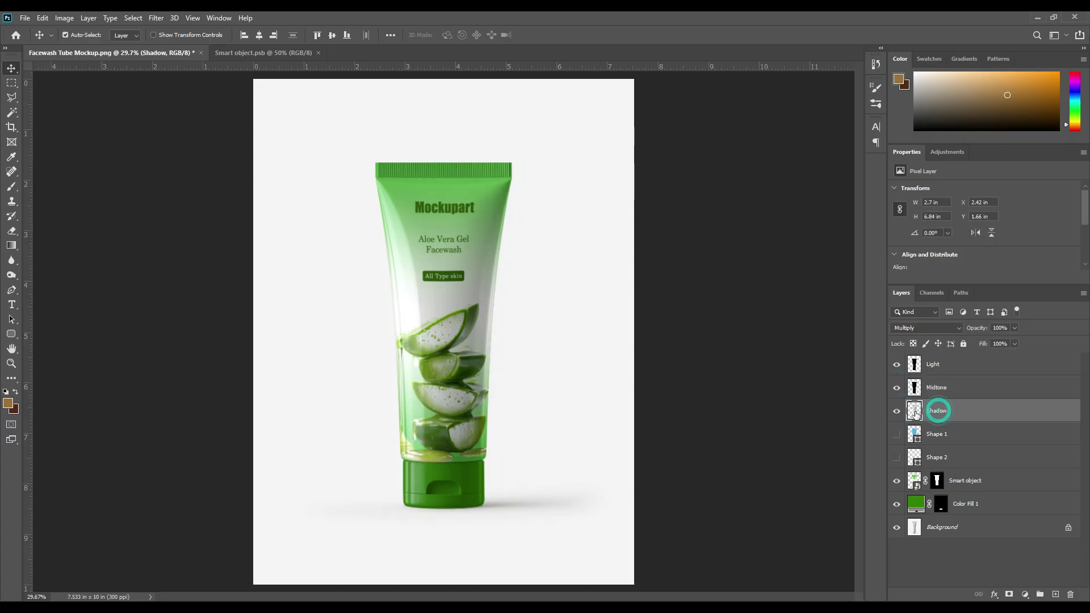
pyautogui.click(897, 410)
pyautogui.click(896, 411)
pyautogui.click(896, 410)
pyautogui.click(896, 411)
pyautogui.click(719, 339)
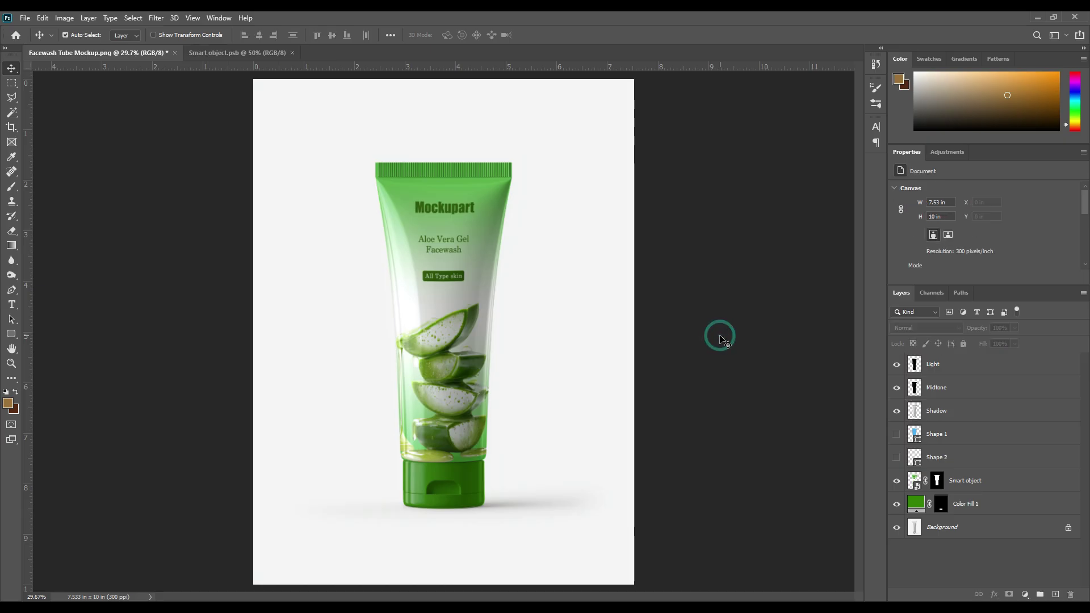
pyautogui.click(564, 330)
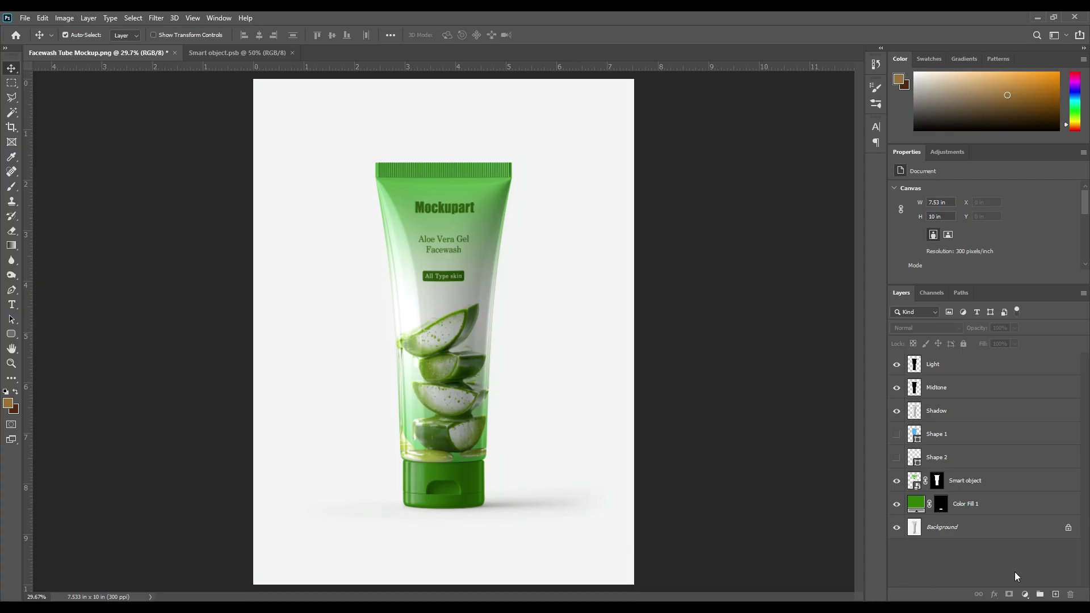
# - Add a Solid Color fill layer directly above the Background layer in muted green #95b08f
pyautogui.click(950, 529)
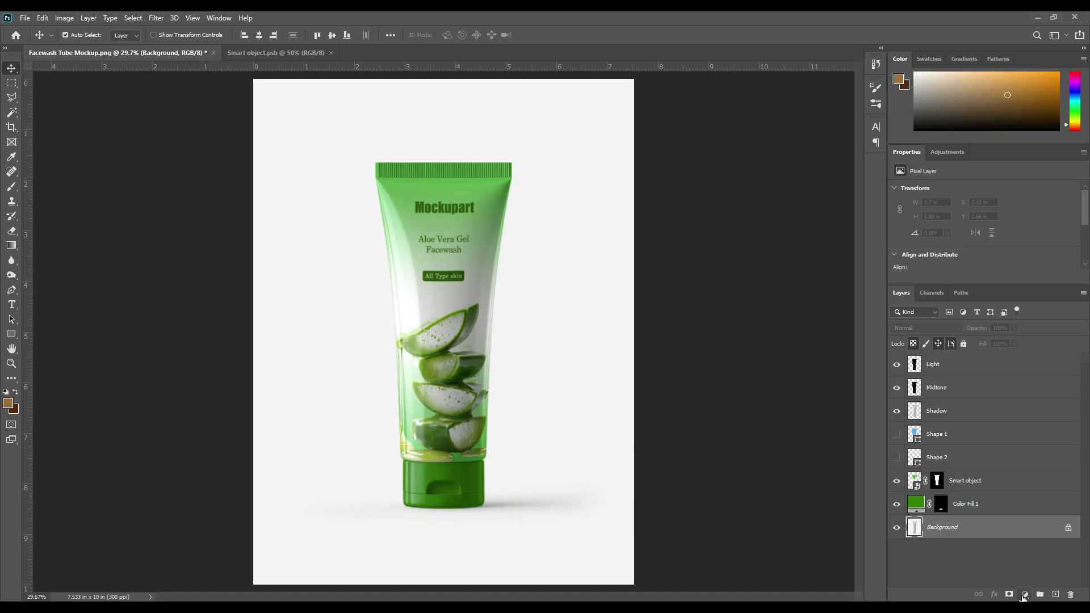
pyautogui.click(1024, 595)
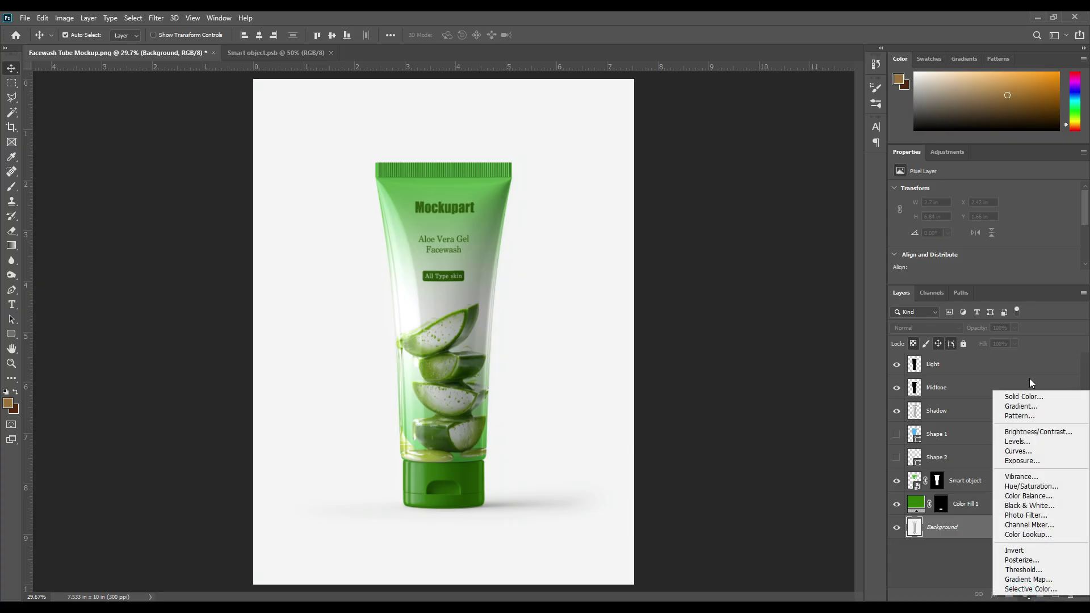
pyautogui.click(1021, 397)
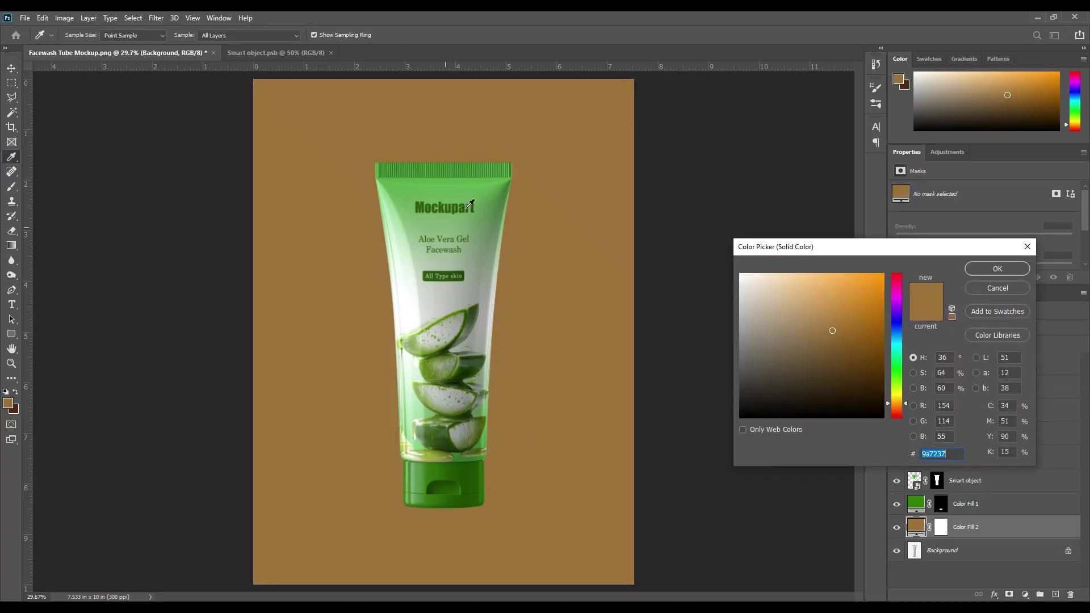
pyautogui.click(481, 188)
pyautogui.write('9cb397')
pyautogui.moveTo(761, 316); pyautogui.dragTo(766, 318)
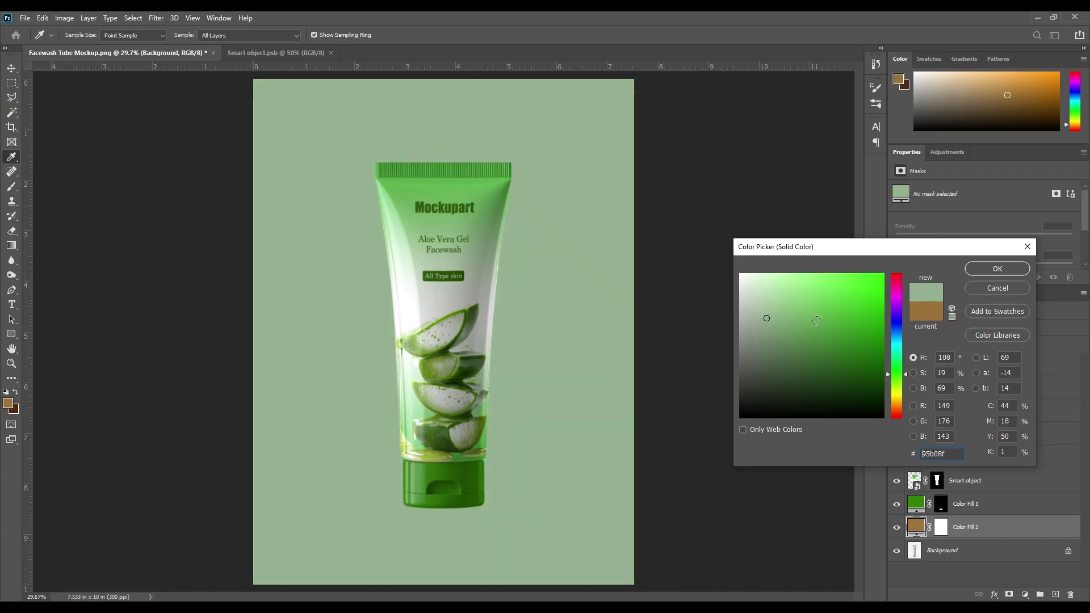
pyautogui.click(996, 271)
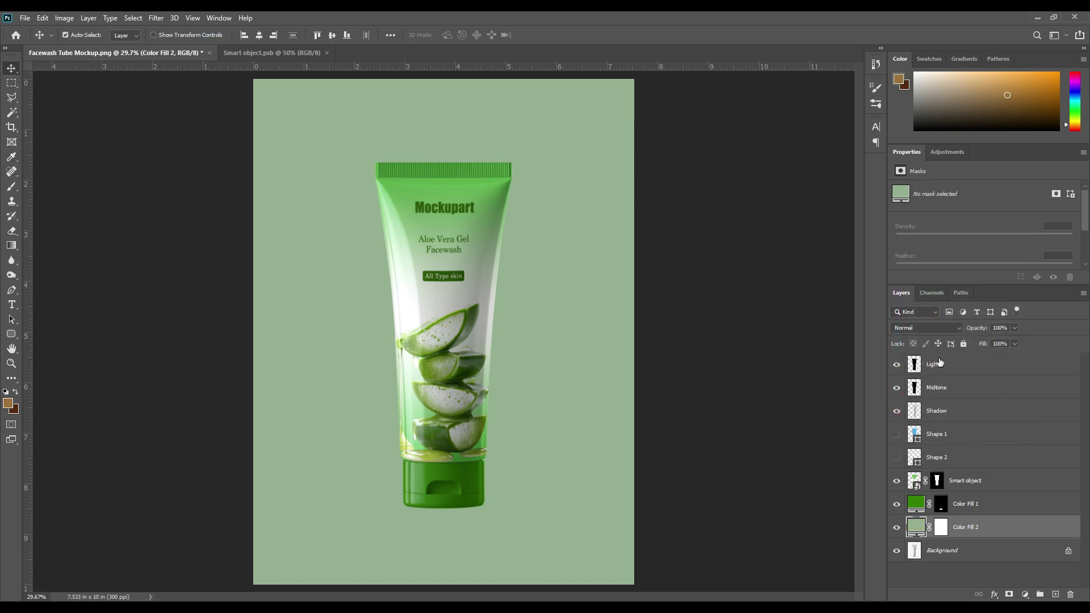
# - Set the new background fill layer's blend mode to Linear Burn and change its colour to a slightly lighter green
pyautogui.click(914, 327)
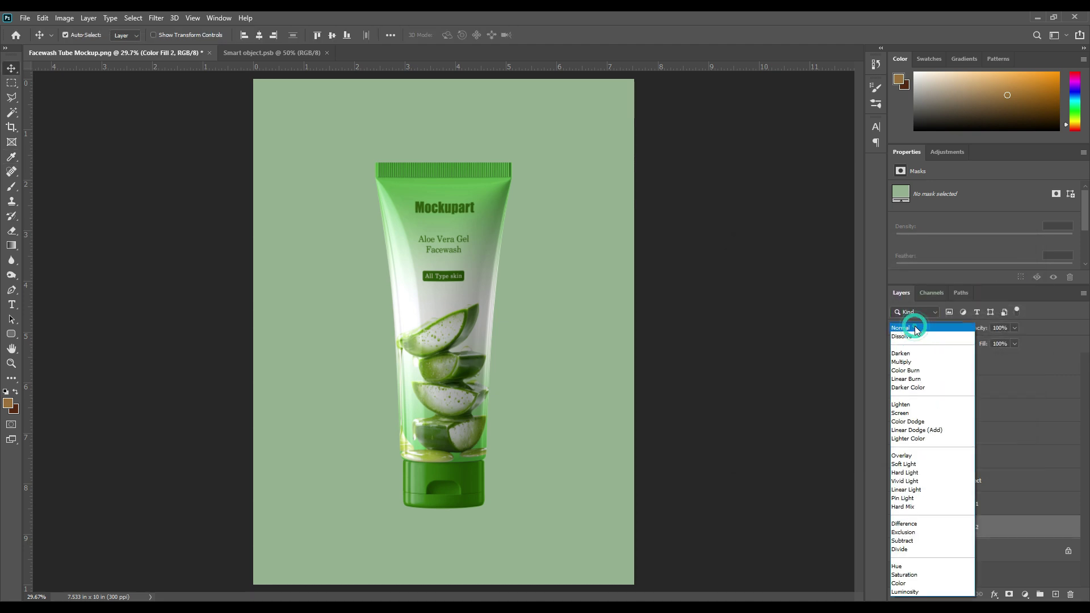
pyautogui.click(914, 381)
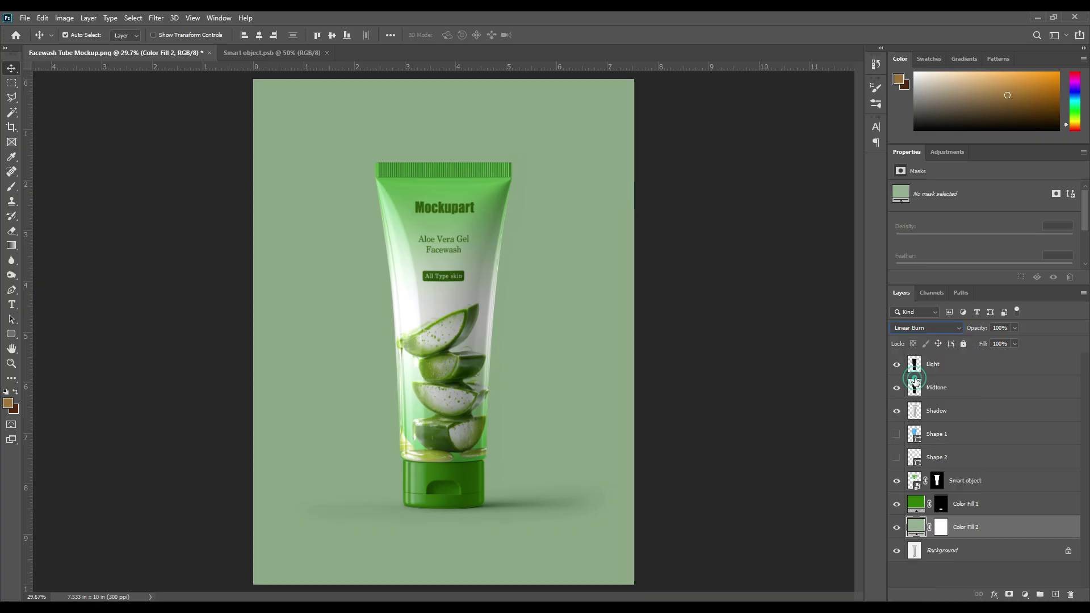
pyautogui.doubleClick(915, 527)
pyautogui.moveTo(771, 319)
pyautogui.mouseDown()
pyautogui.moveTo(771, 339)
pyautogui.moveTo(766, 310)
pyautogui.mouseUp()
pyautogui.click(970, 270)
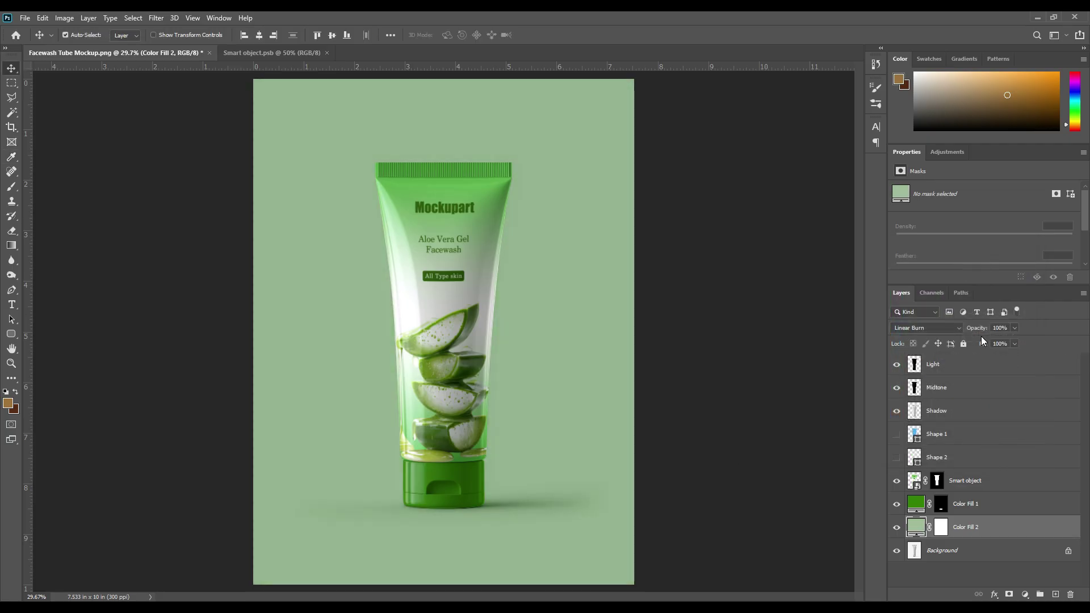